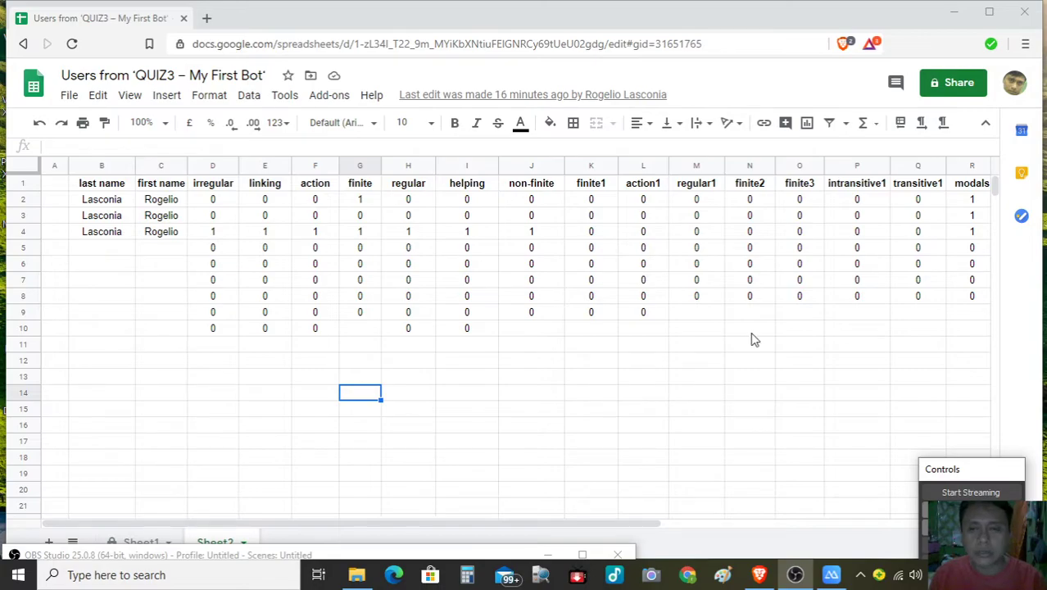
- Review Sheet2's row 2: name lookups in B2–C2 and scoring formulas D2 through J2
left_click(654, 350)
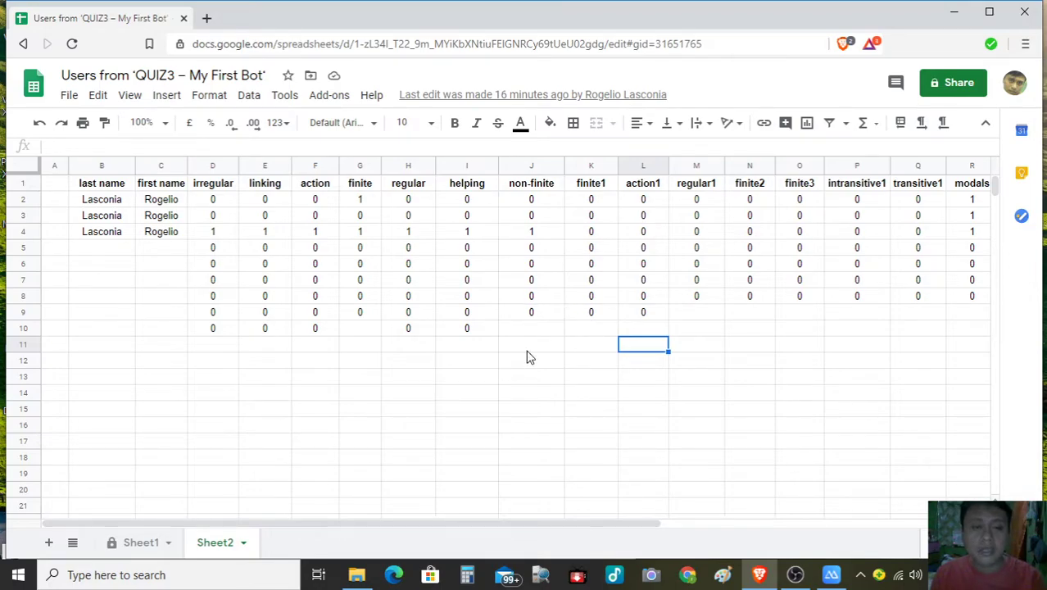
left_click(537, 369)
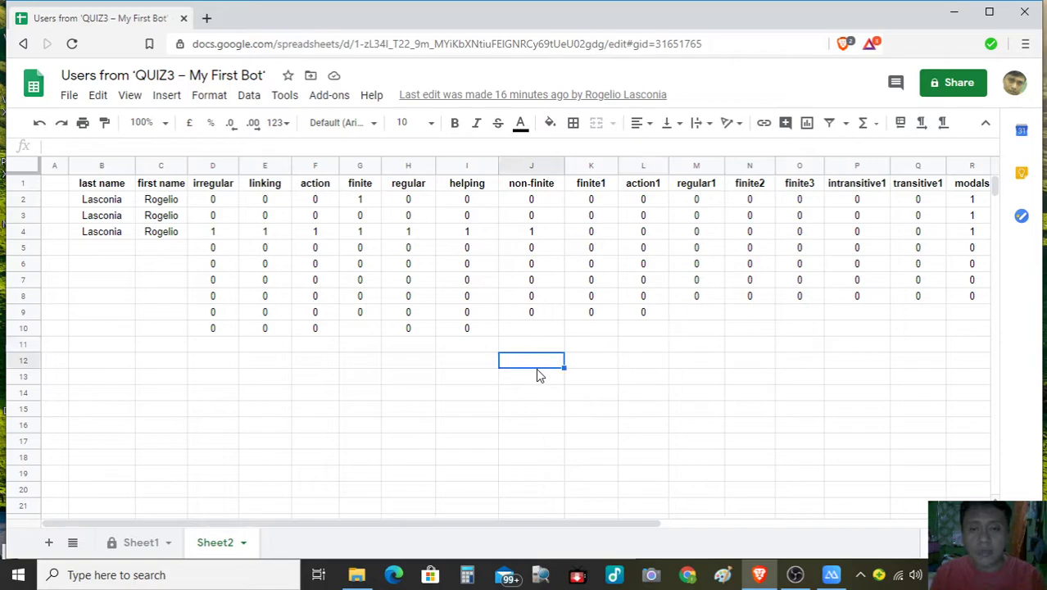
left_click(440, 378)
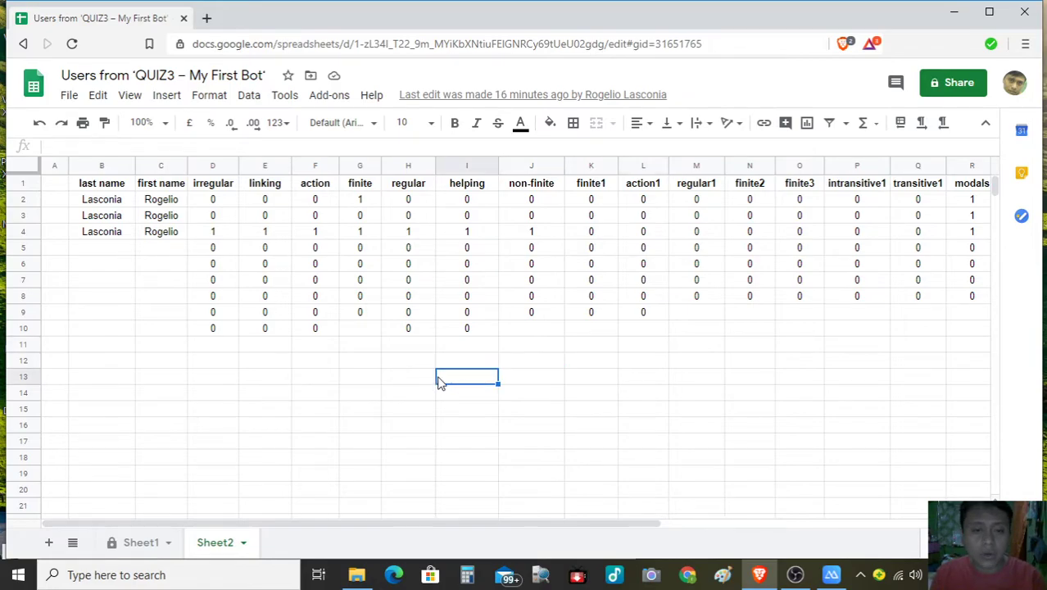
left_click(369, 347)
left_click(472, 348)
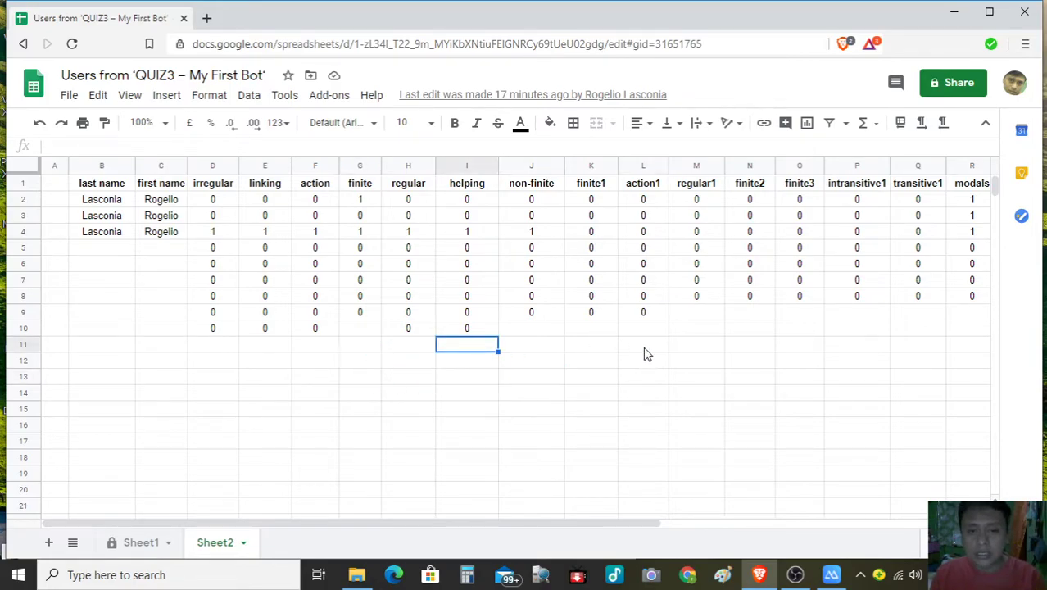
left_click(688, 351)
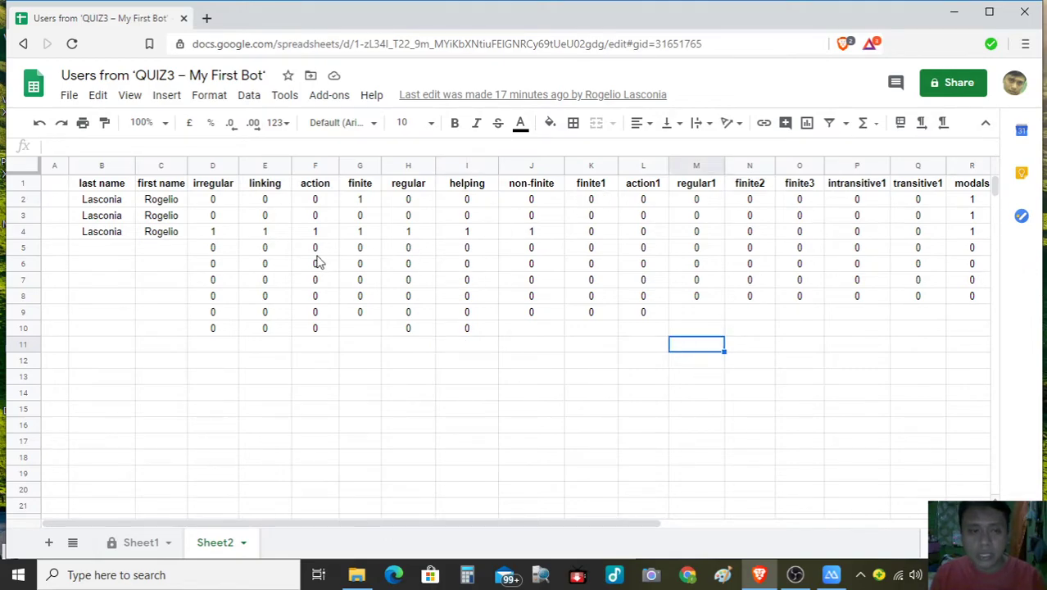
left_click(96, 204)
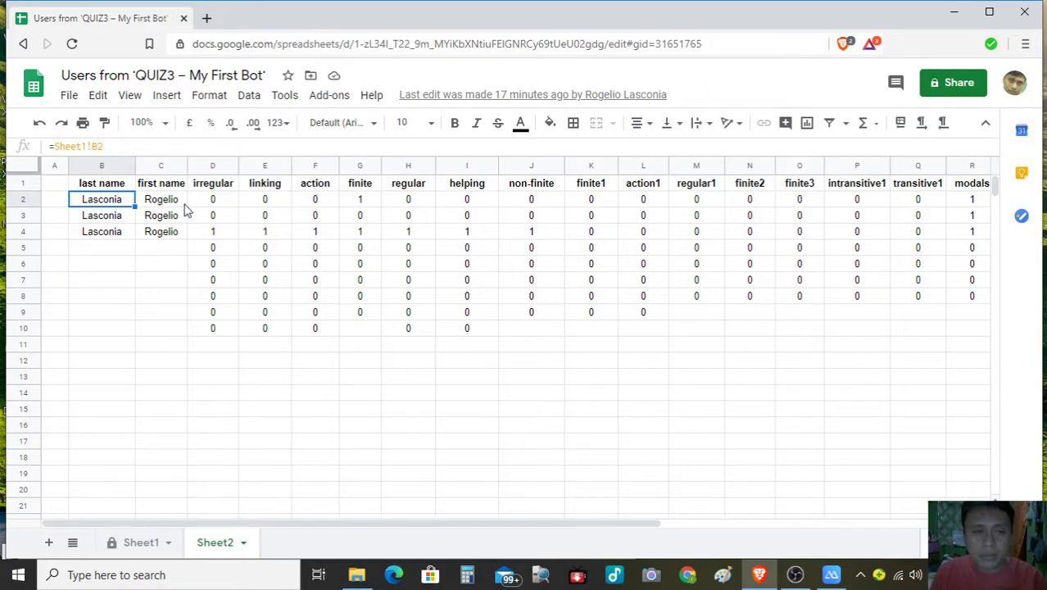
left_click(162, 204)
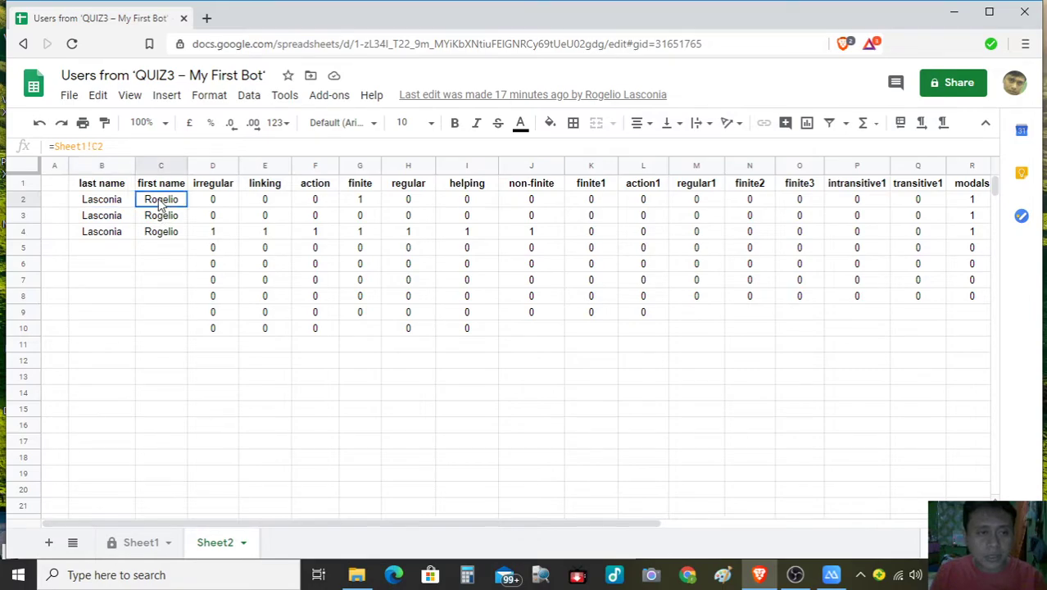
left_click(223, 205)
left_click(268, 207)
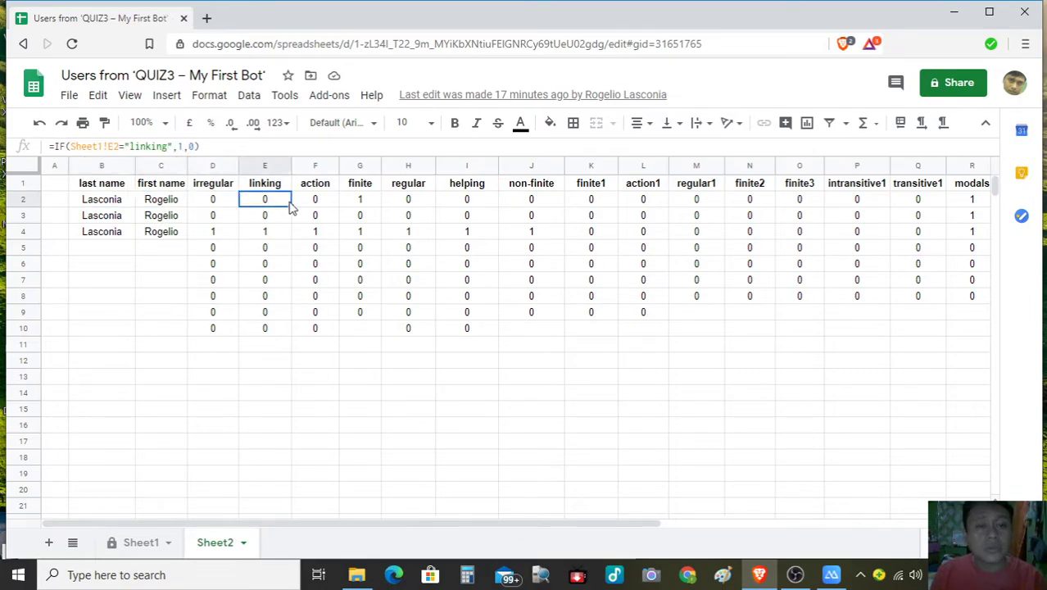
left_click(318, 204)
left_click(350, 207)
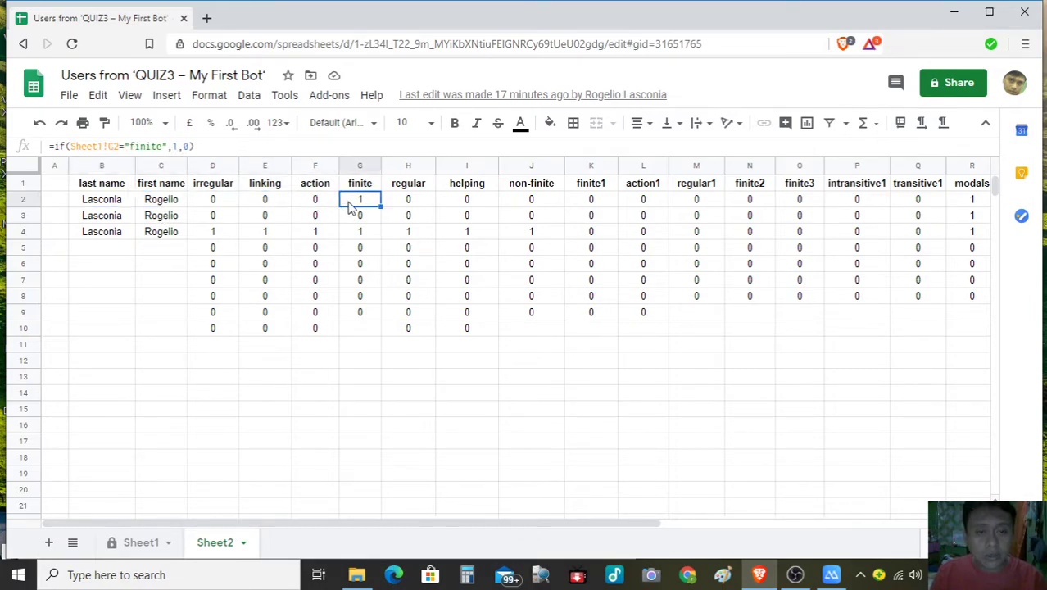
left_click(423, 207)
left_click(470, 205)
left_click(533, 206)
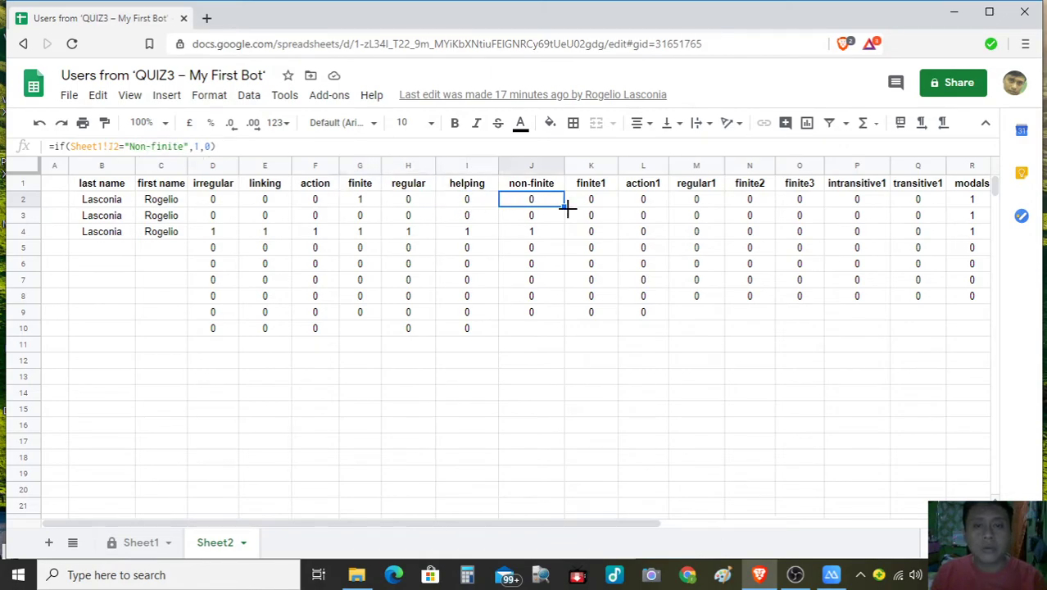
- Continue through the K2–Q2 scoring formulas and the SUM formula in the Scores column
left_click(593, 212)
left_click(644, 211)
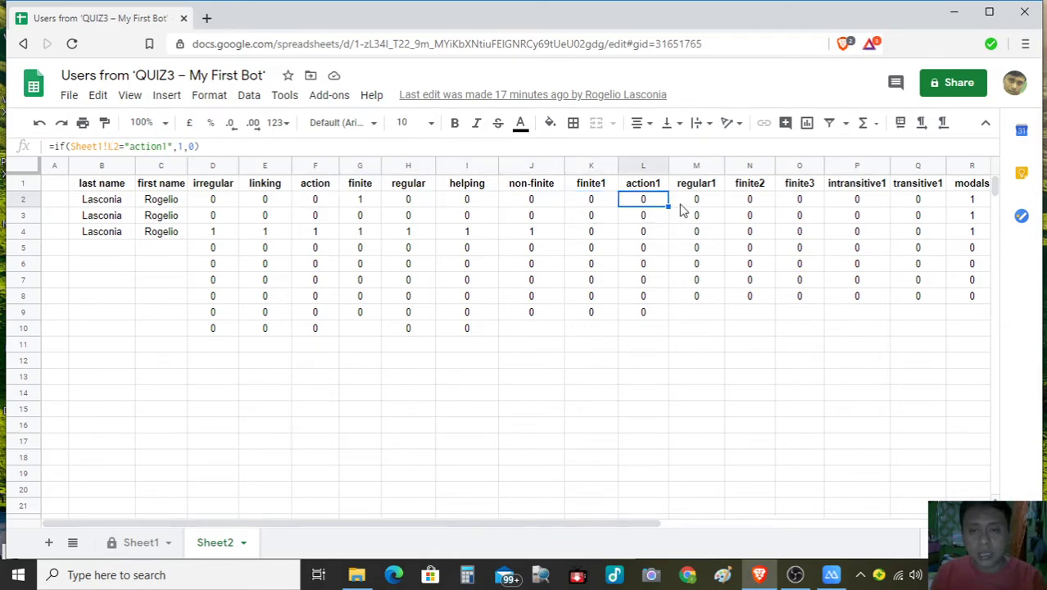
left_click(698, 206)
left_click(750, 207)
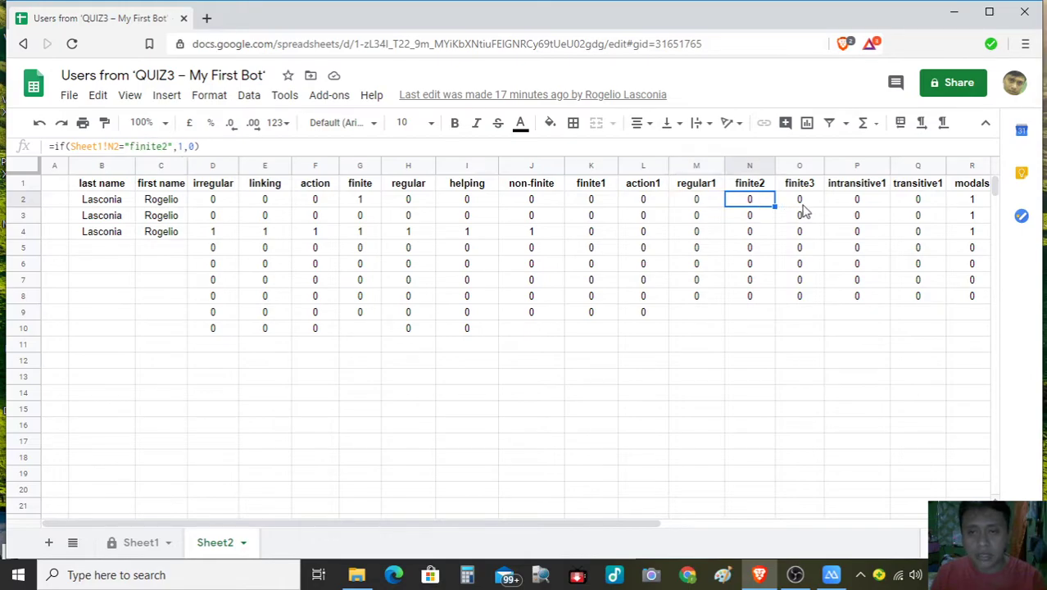
left_click(802, 203)
left_click(850, 208)
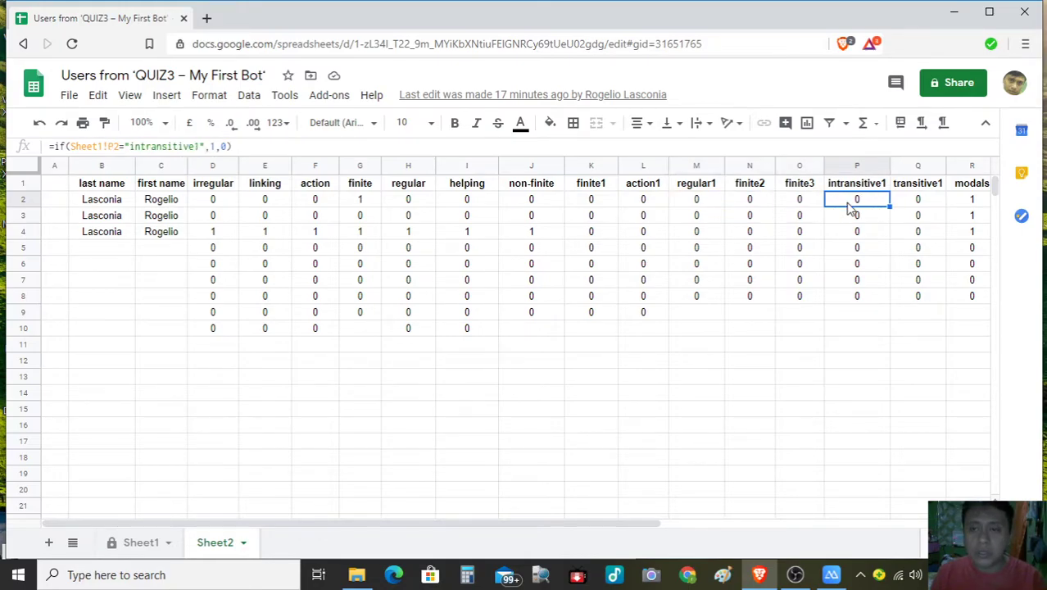
left_click(928, 206)
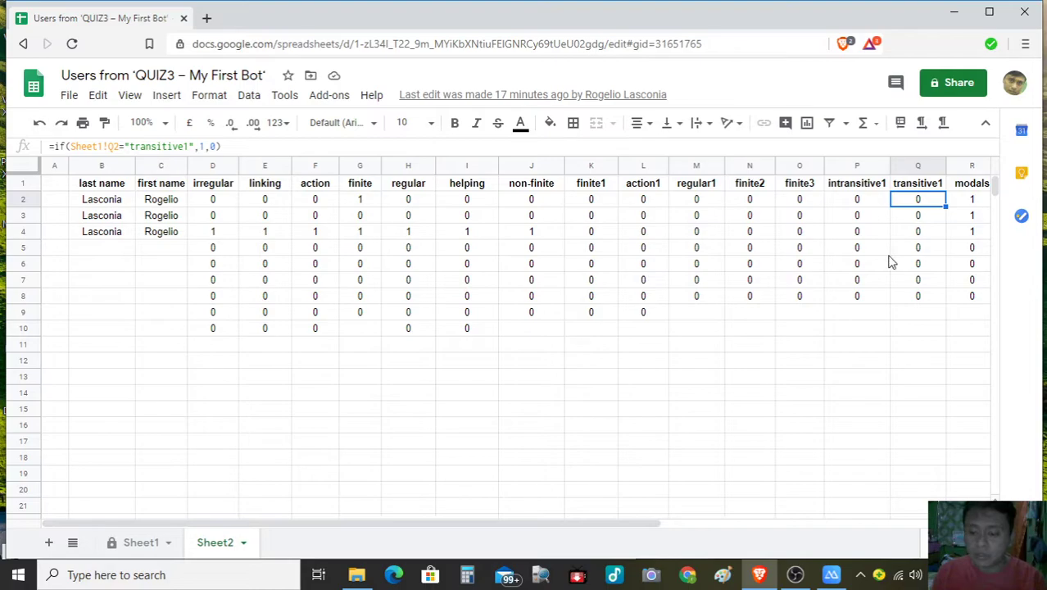
key("Right")
key("Right")
key("Right")
key("Right")
key("Right")
key("Right")
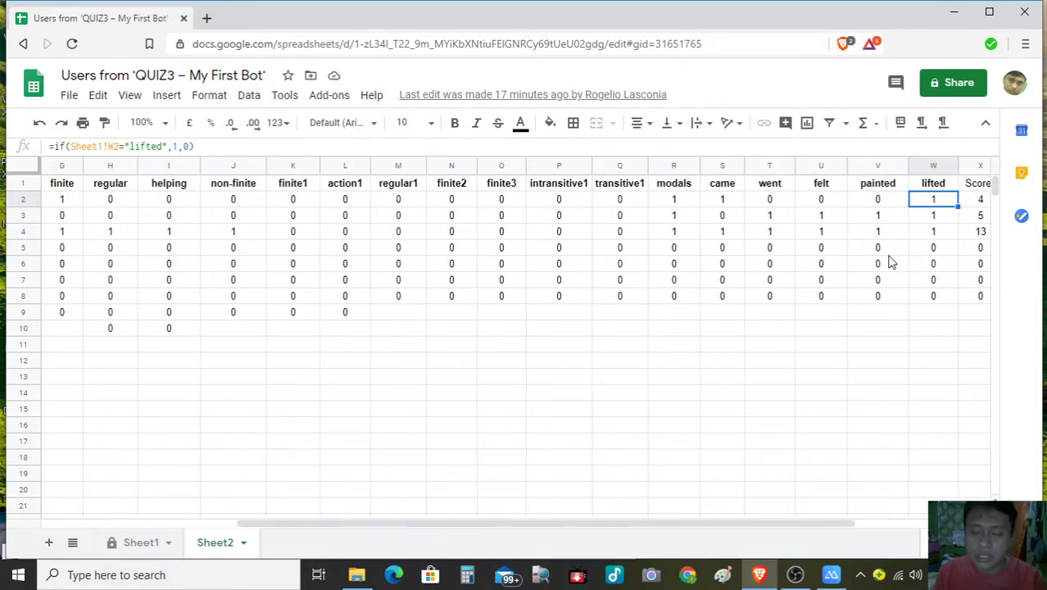
key("Right")
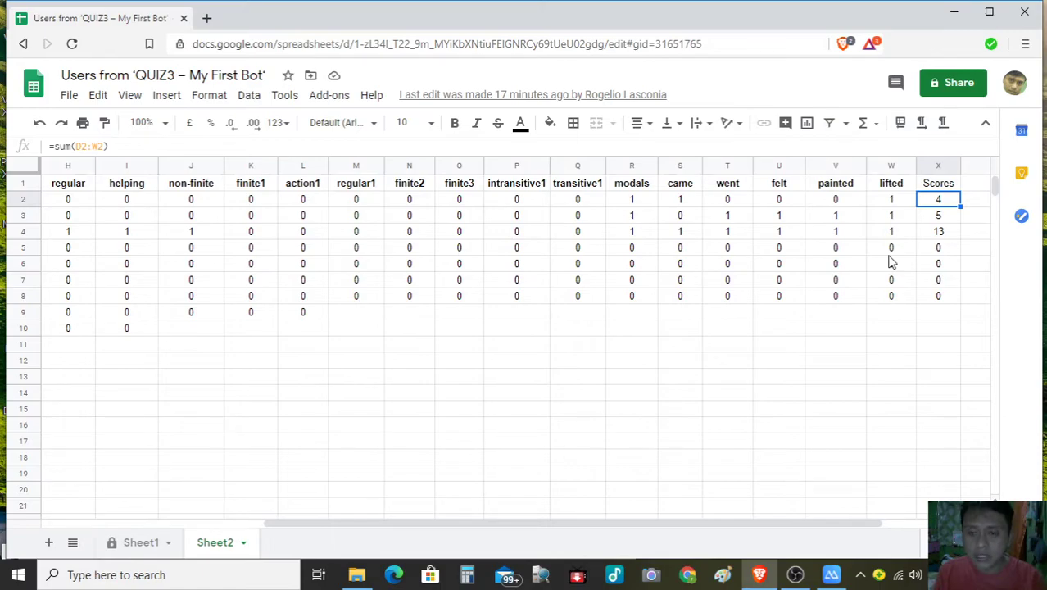
key("Left")
key("Left")
key("Left")
key("Left")
key("Left")
key("Left")
key("Left")
key("Left")
key("Left")
key("Left")
key("Left")
key("Left")
key("Left")
key("Left")
key("Left")
key("Left")
key("Left")
key("Left")
key("Left")
key("Left")
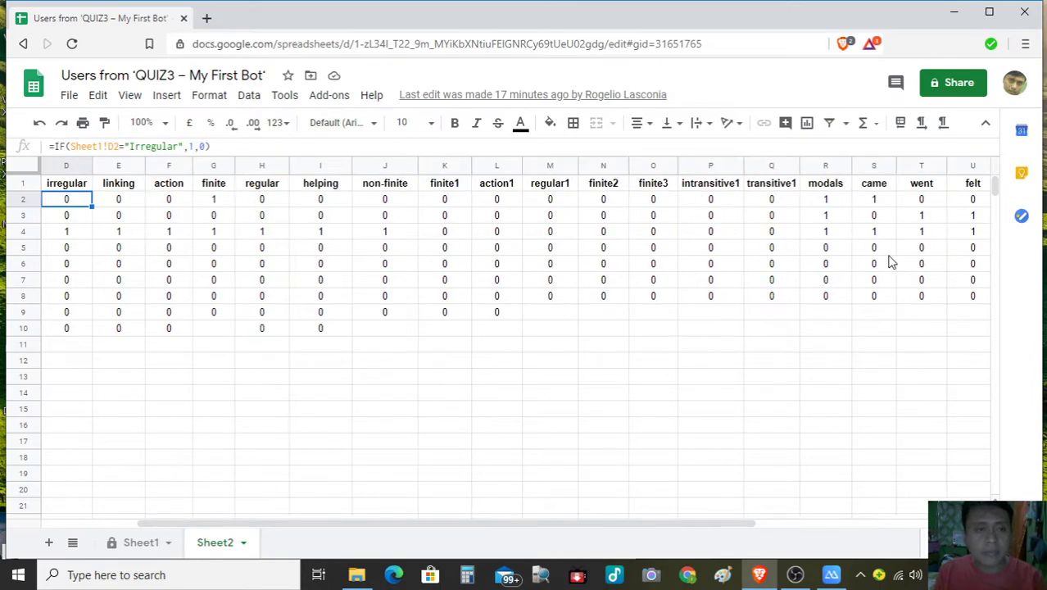
key("Left")
key("Left")
key("Left")
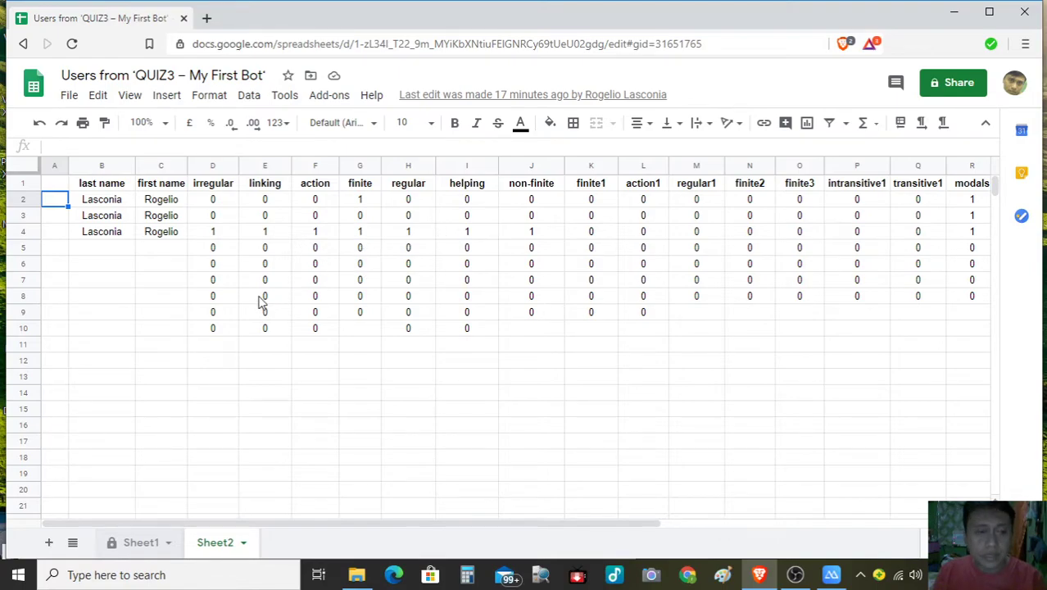
- On Sheet1, step along the question headers from timestamp (UTC) to felt
key("ctrl+shift+Page_Up")
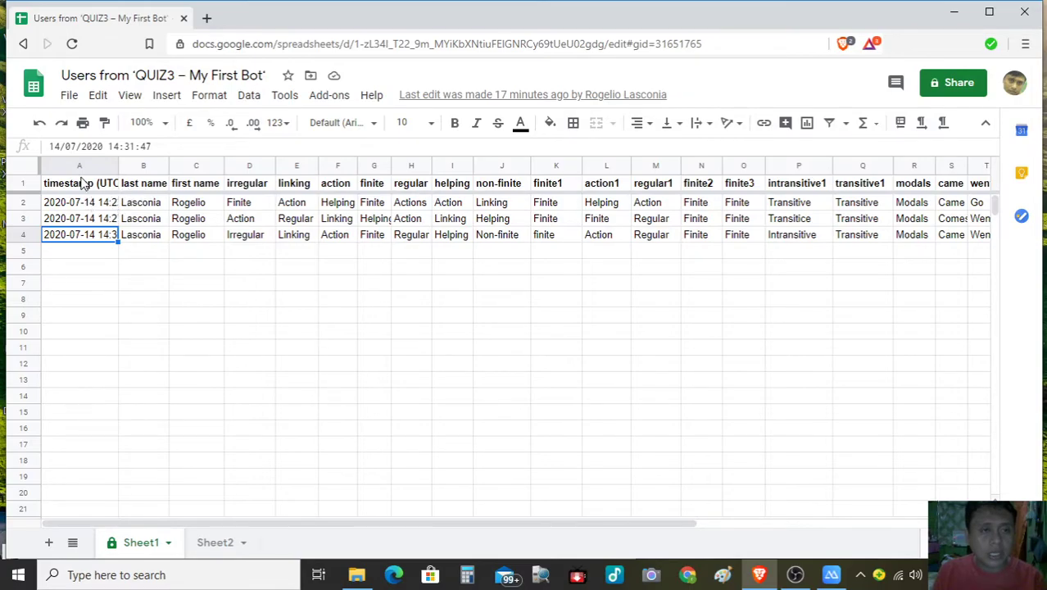
left_click(83, 184)
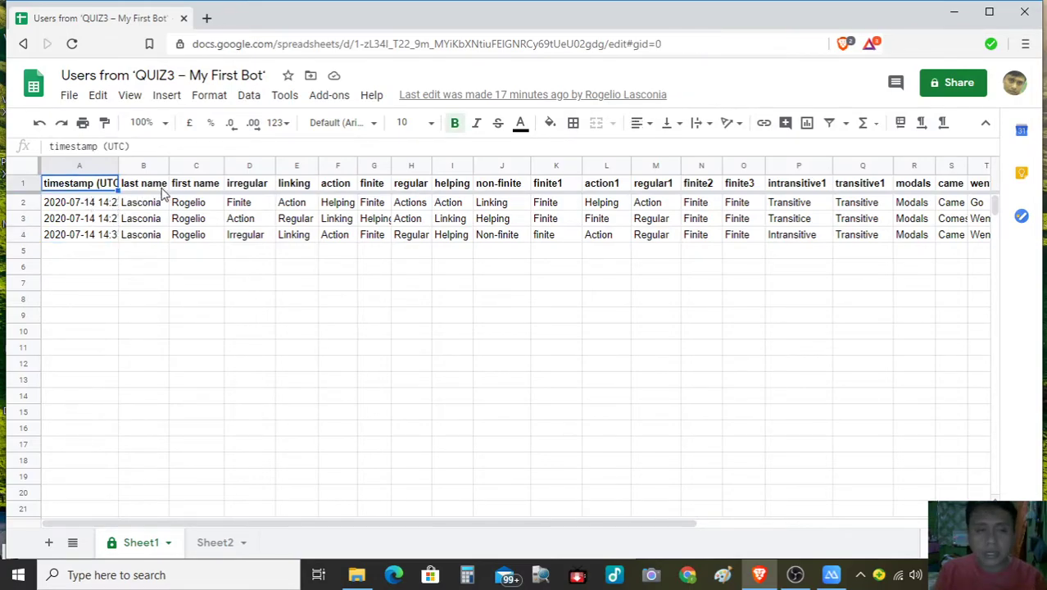
key("Right")
key("Right")
key("Right")
key("Right")
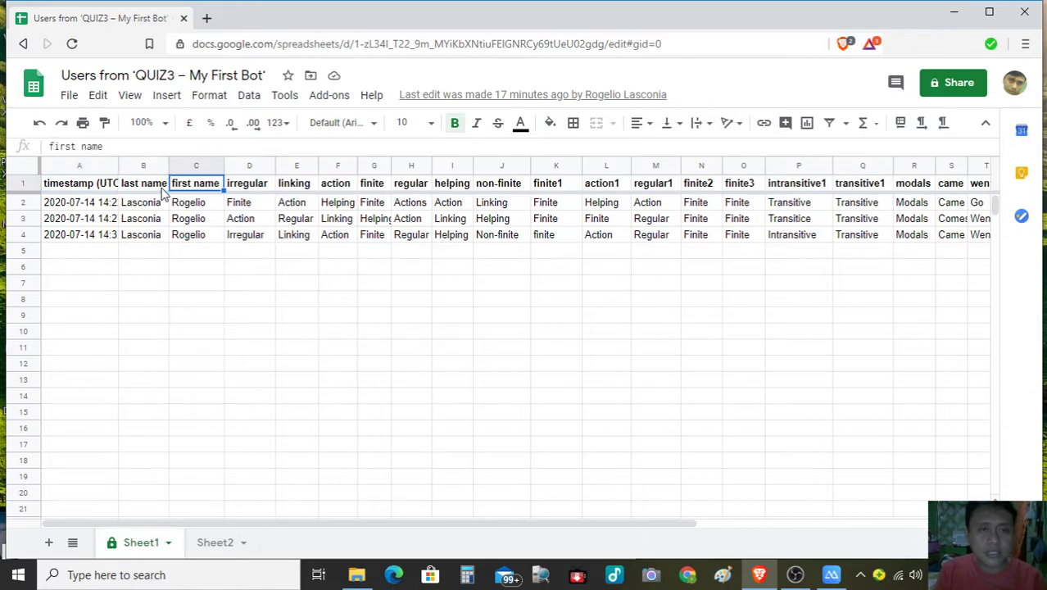
key("Right")
key("Right")
key("Right")
key("Right")
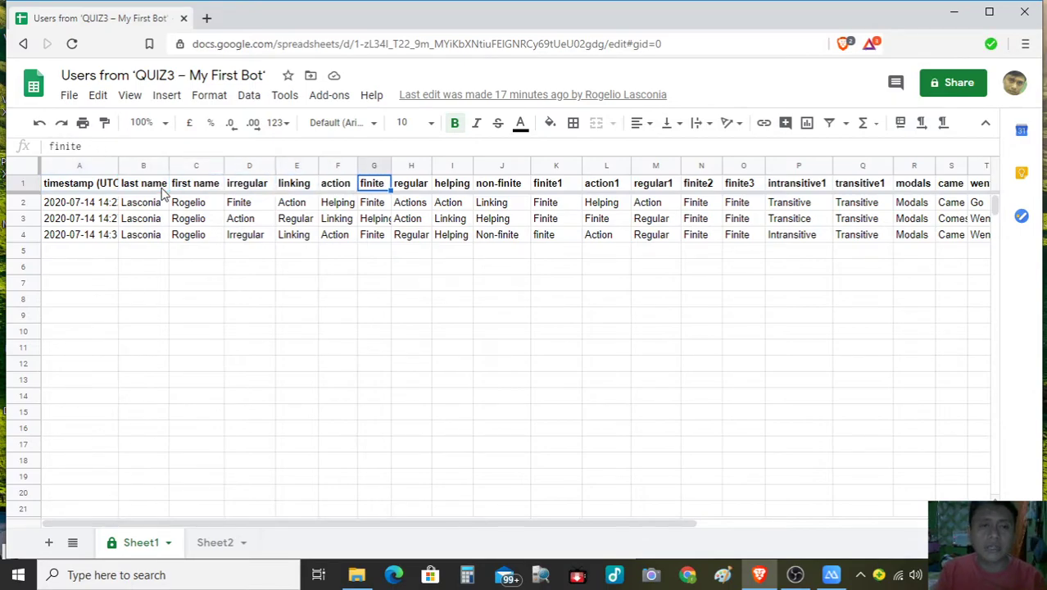
key("Right")
key("Right")
key("Right")
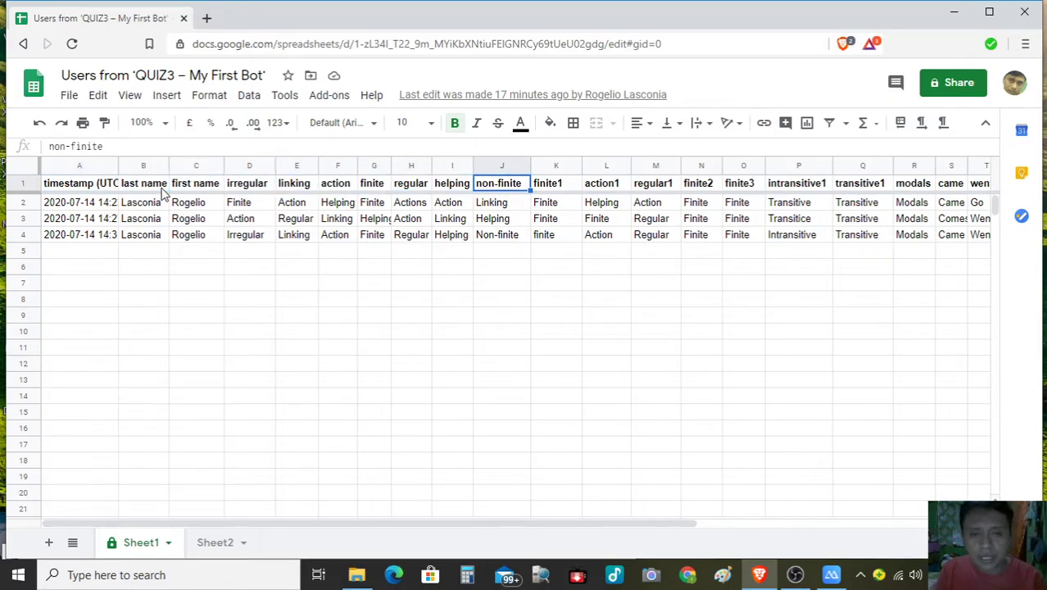
key("Right")
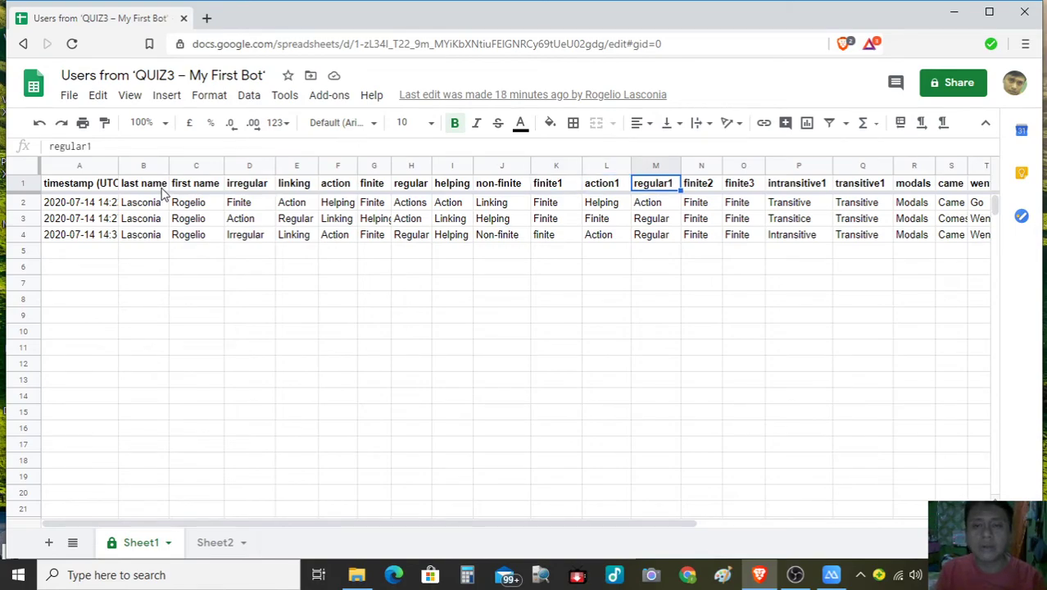
key("Right")
key("Right")
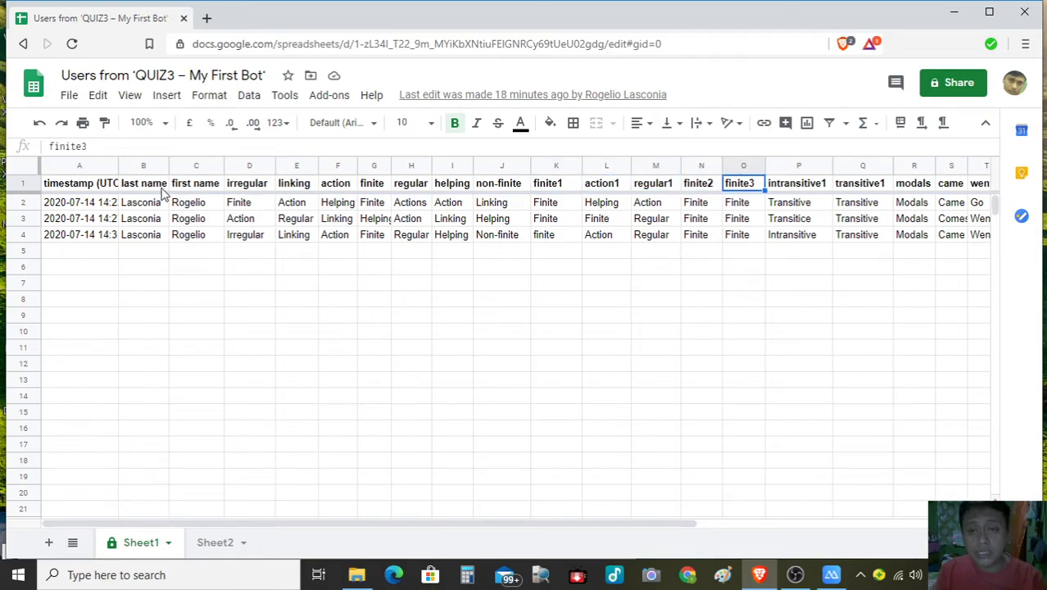
key("Left")
key("Left")
key("Left")
key("Left")
key("Left")
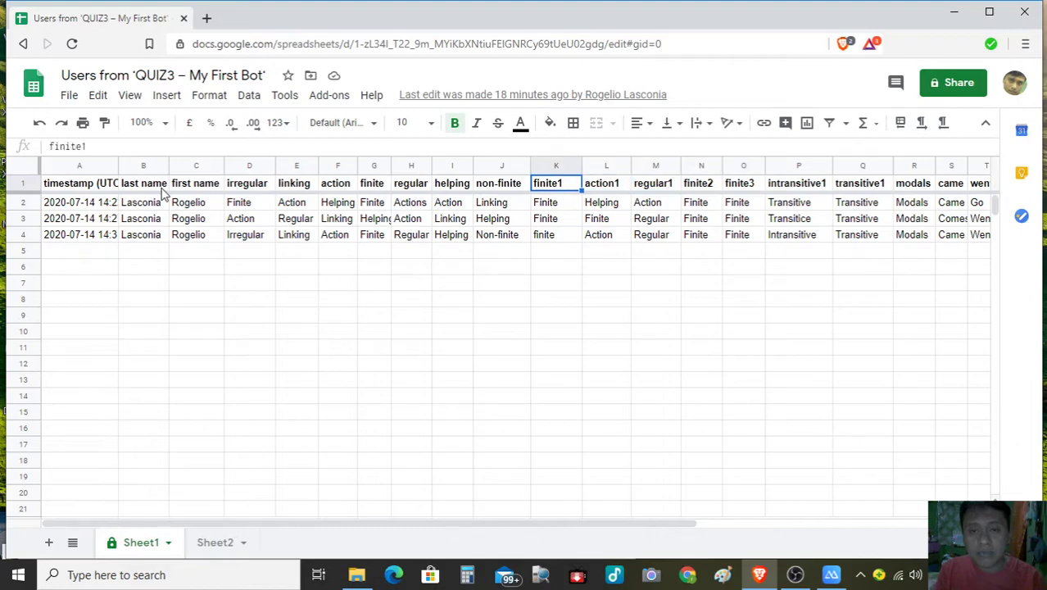
key("Right")
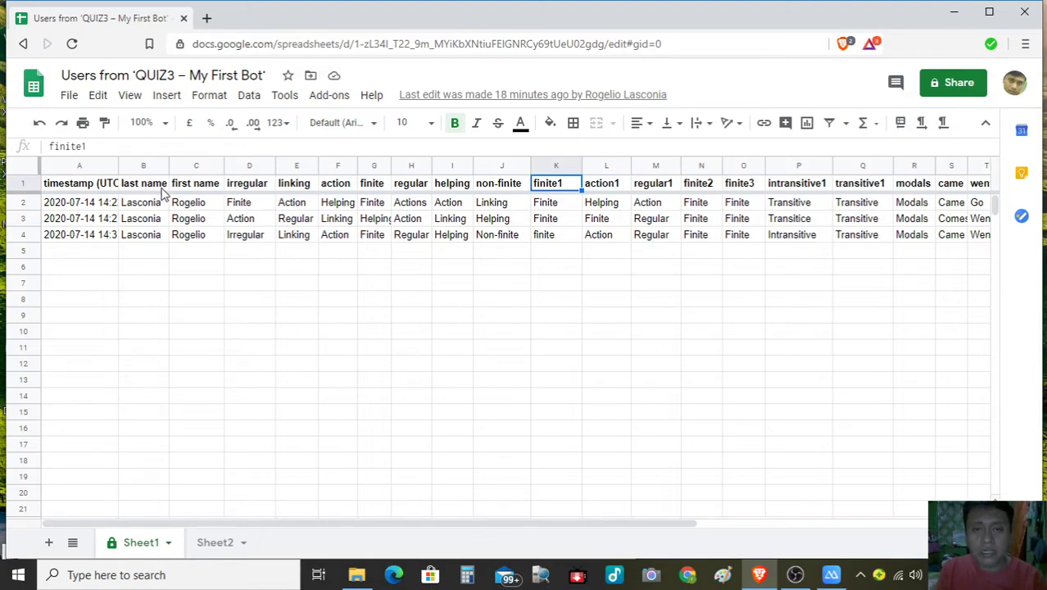
key("Right")
key("Right")
key("Right")
key("Right")
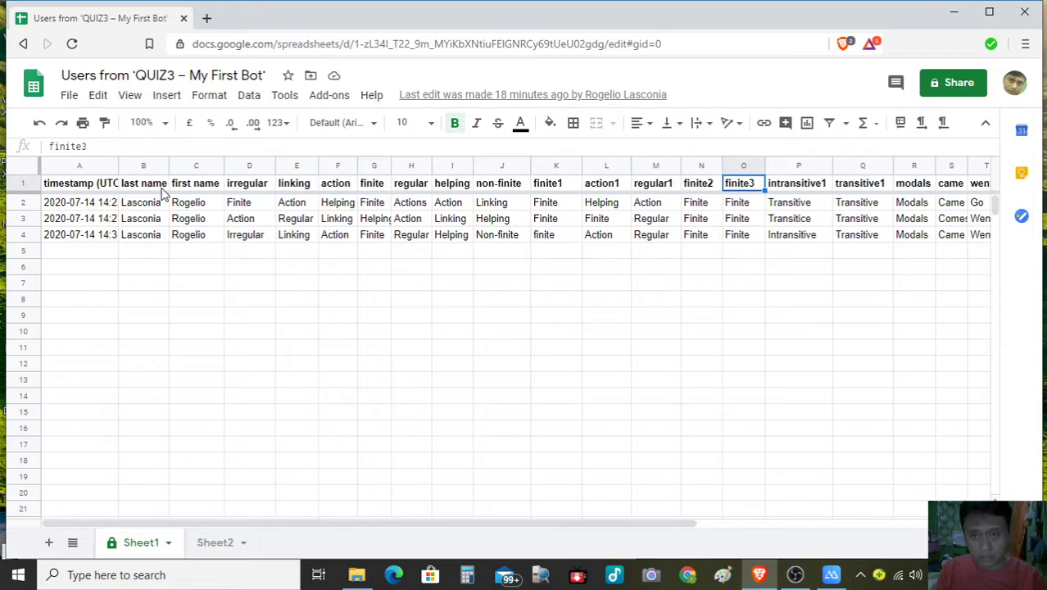
key("Left")
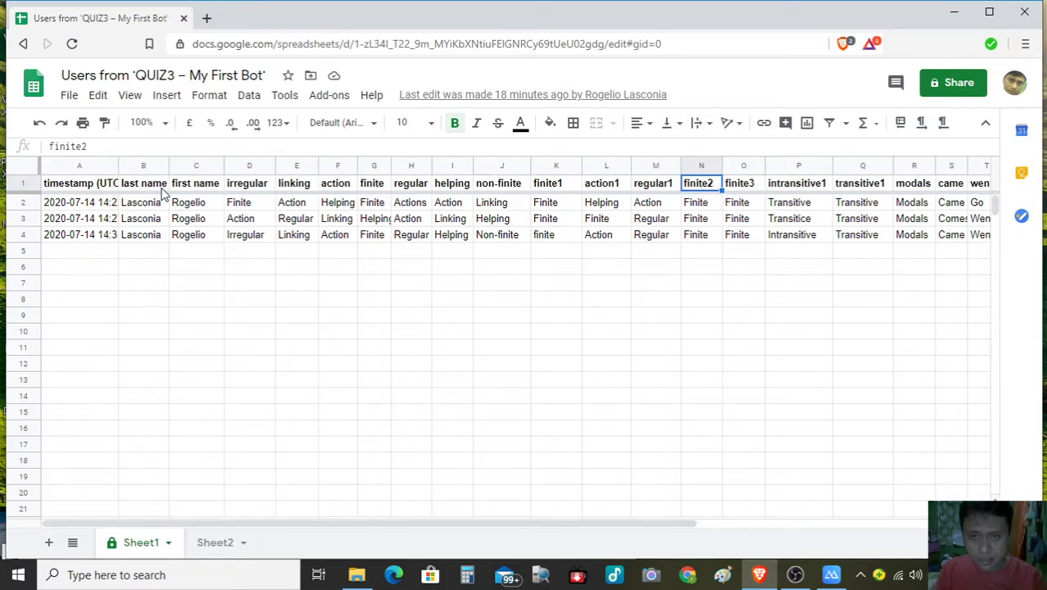
key("Right")
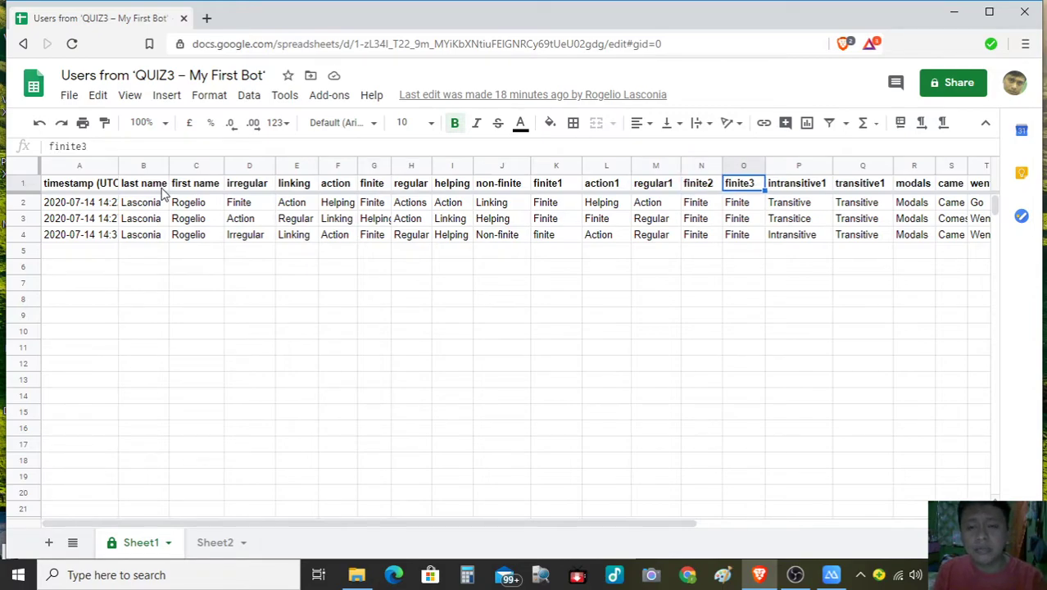
key("Left")
key("Left")
key("Left")
key("Left")
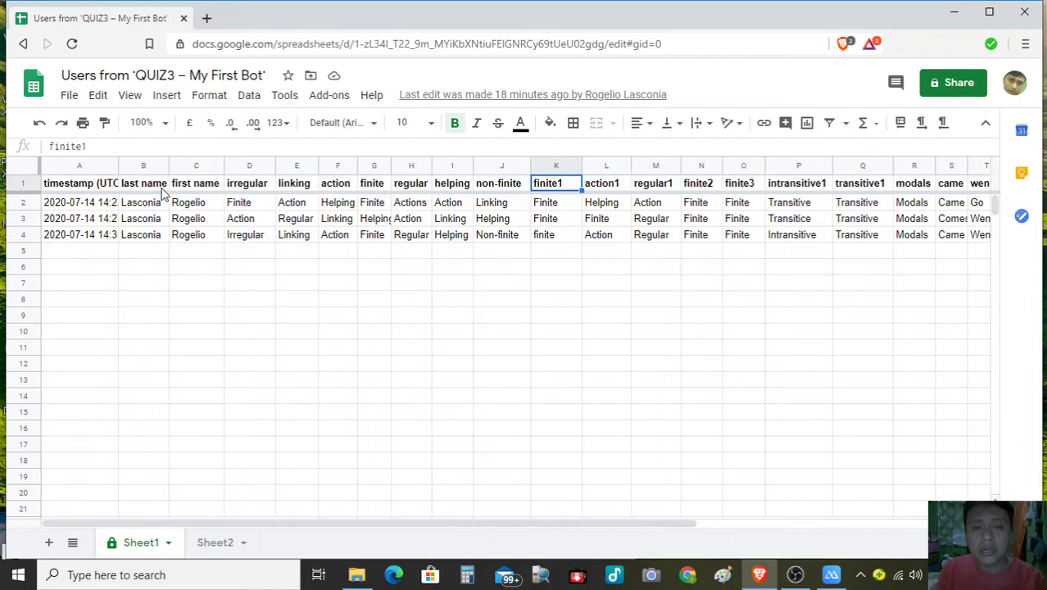
key("Right")
key("Right")
key("Right")
key("Right")
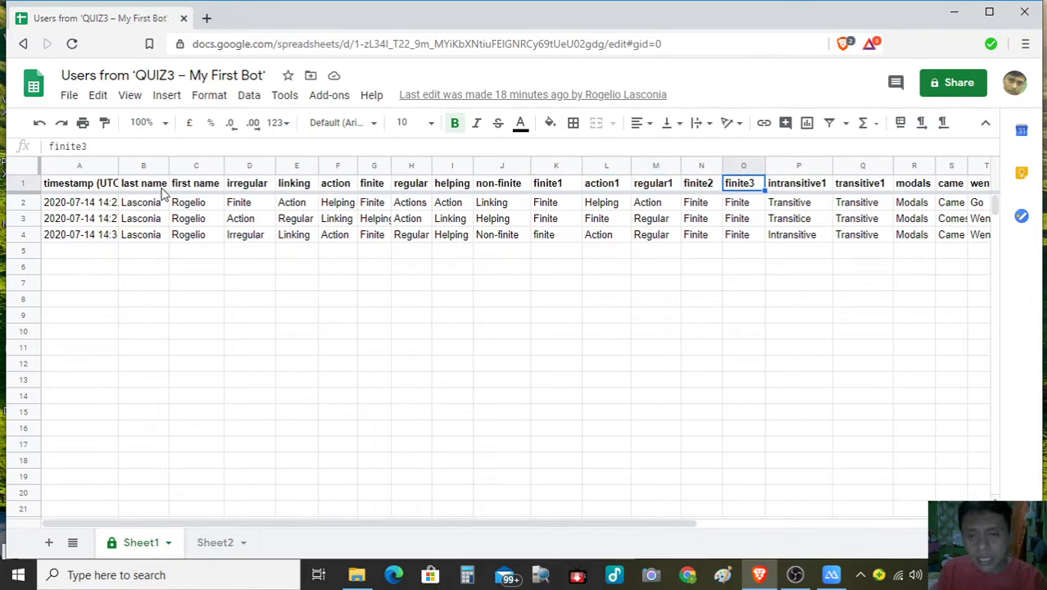
key("Right")
key("Right")
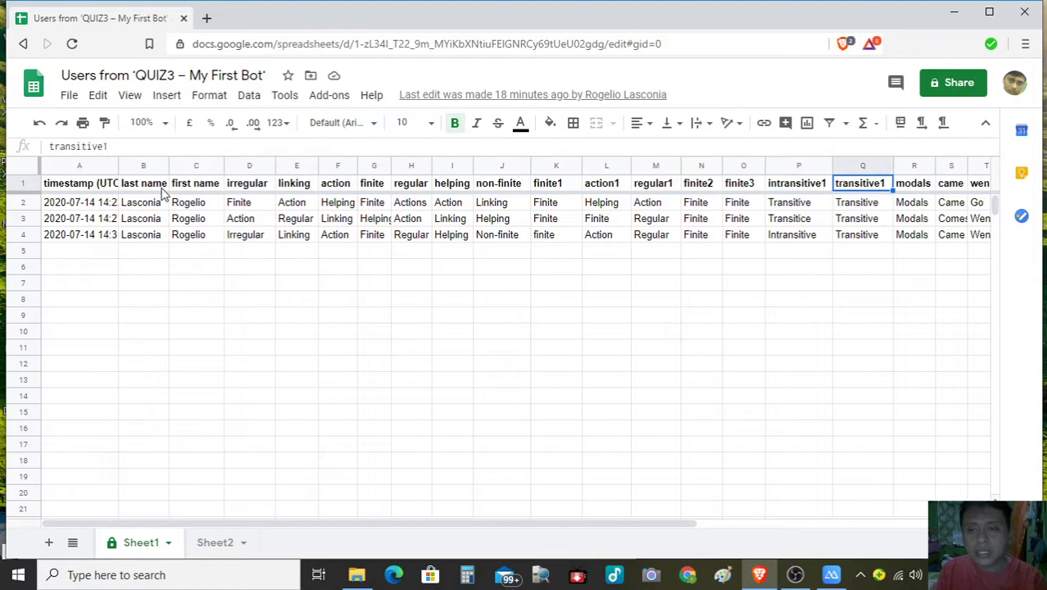
key("Right")
key("Right")
key("Right")
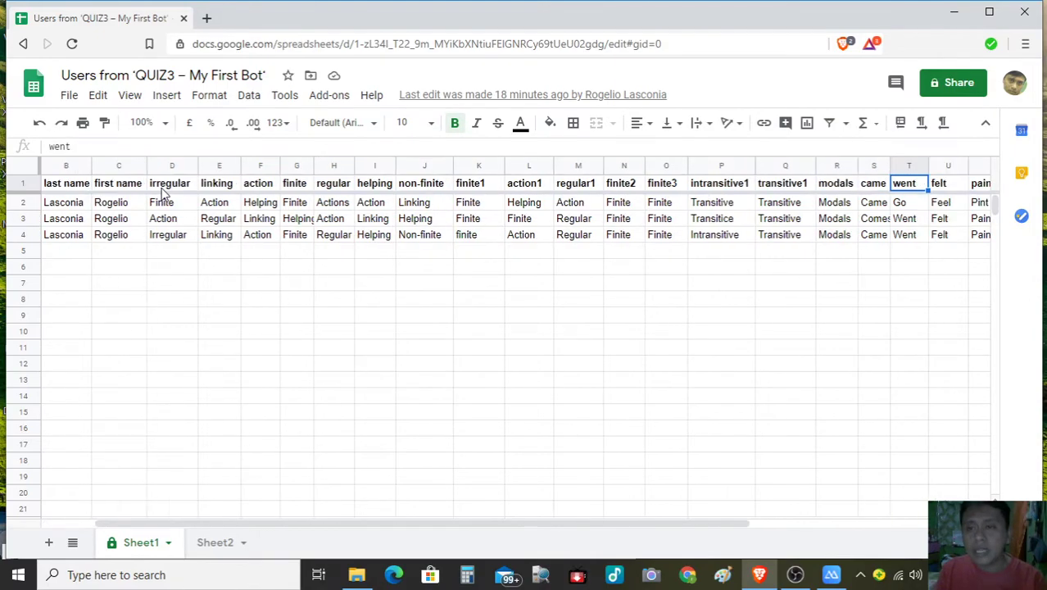
key("Right")
key("Right")
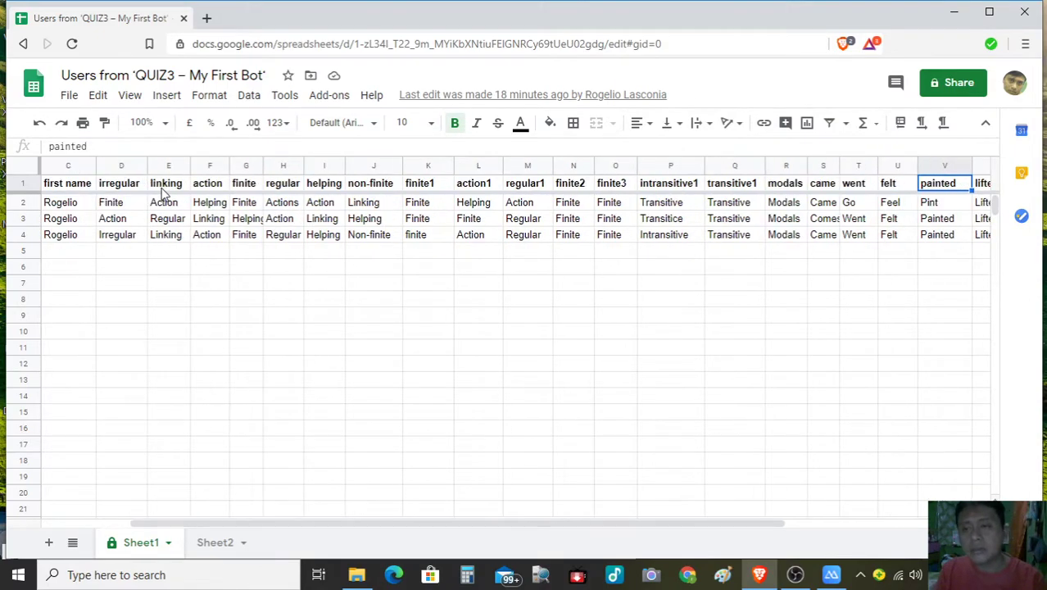
key("Right")
key("Left")
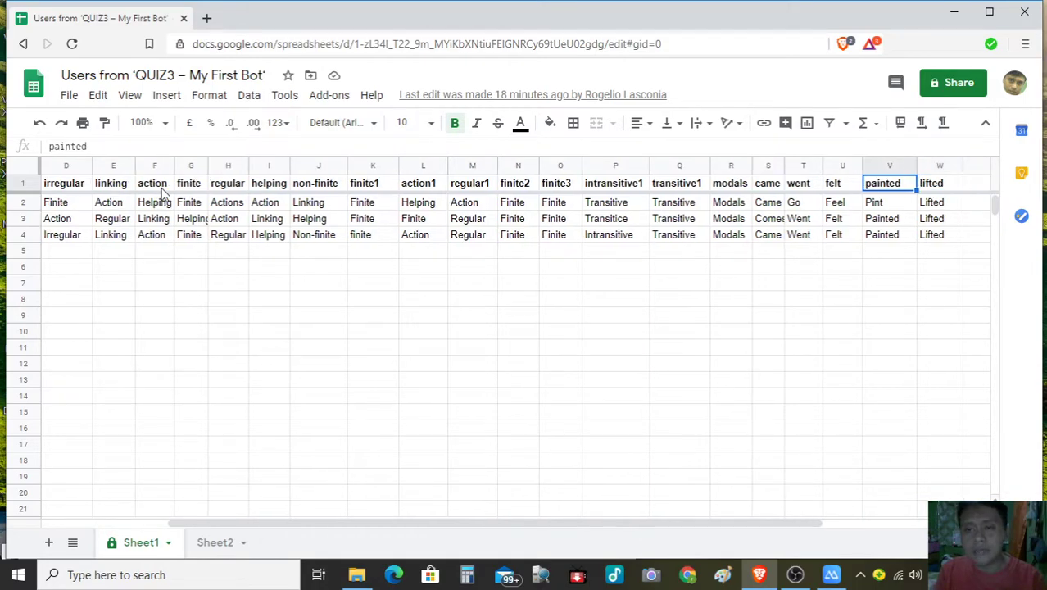
key("Left")
key("Left")
key("Left")
key("Left")
key("Left")
key("Left")
key("Left")
key("Left")
key("Left")
key("Left")
key("Left")
key("Left")
key("Left")
key("Left")
key("Left")
key("Left")
key("Left")
key("Left")
key("Left")
key("Left")
key("Left")
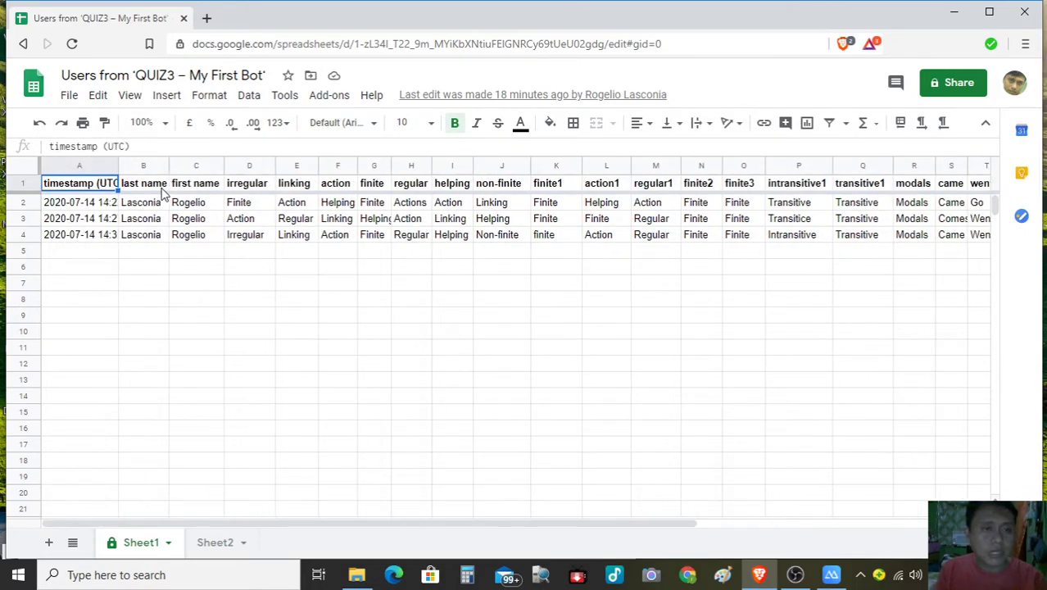
- Look through the submission timestamps and the first submission's answers
key("Down")
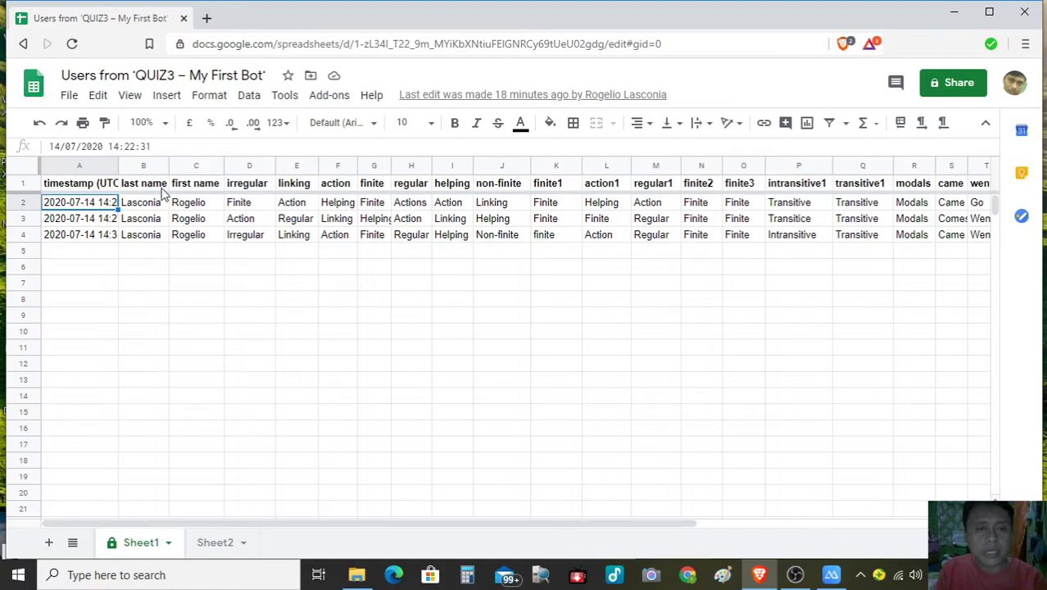
key("Down")
key("Down")
key("Up")
key("Up")
key("Down")
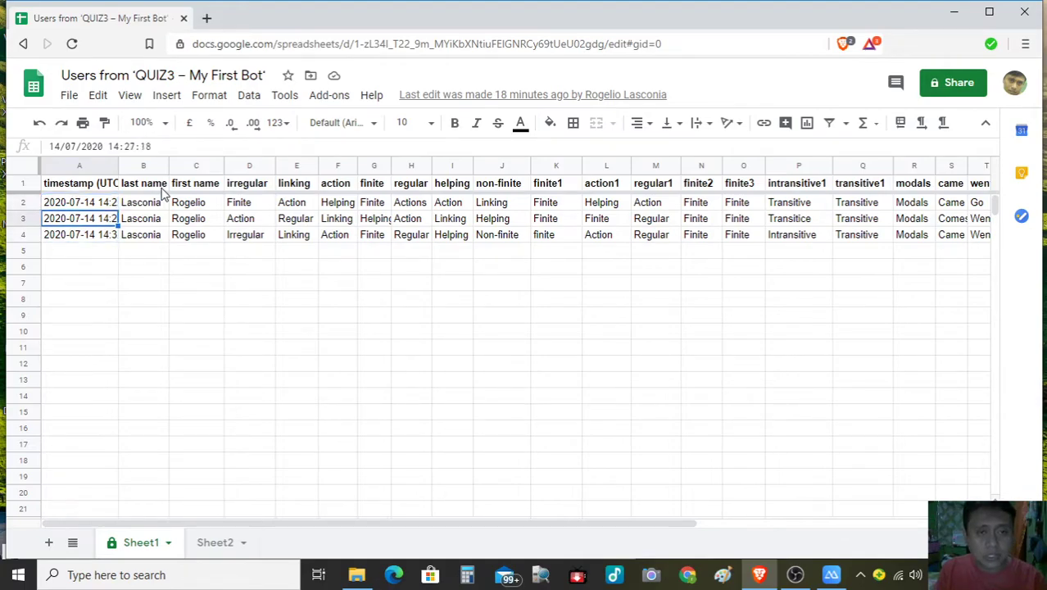
key("Down")
key("Up")
key("Up")
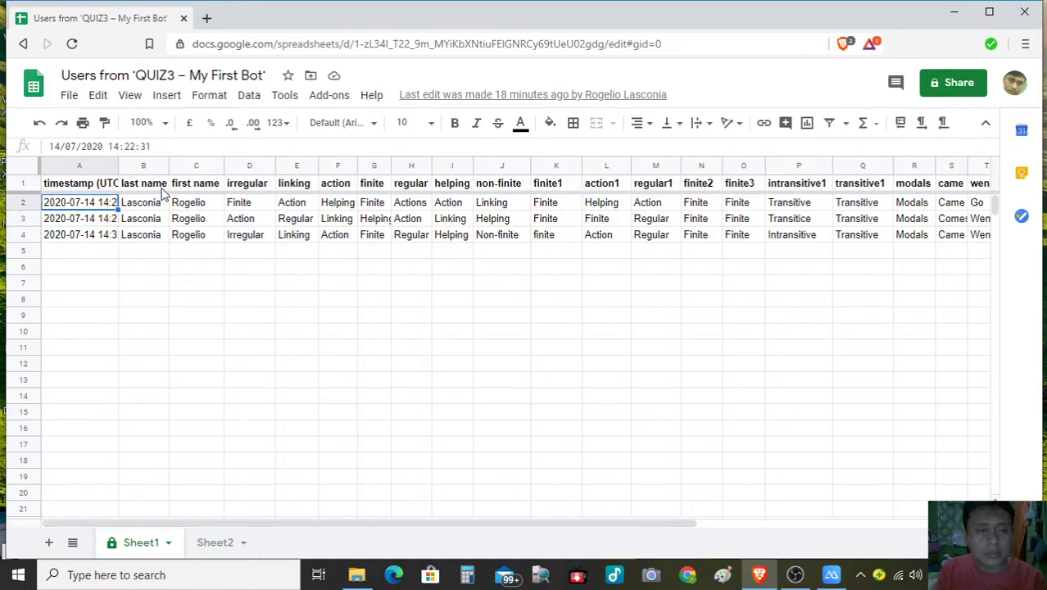
key("Right")
key("Right")
key("Right")
key("Right")
key("Right")
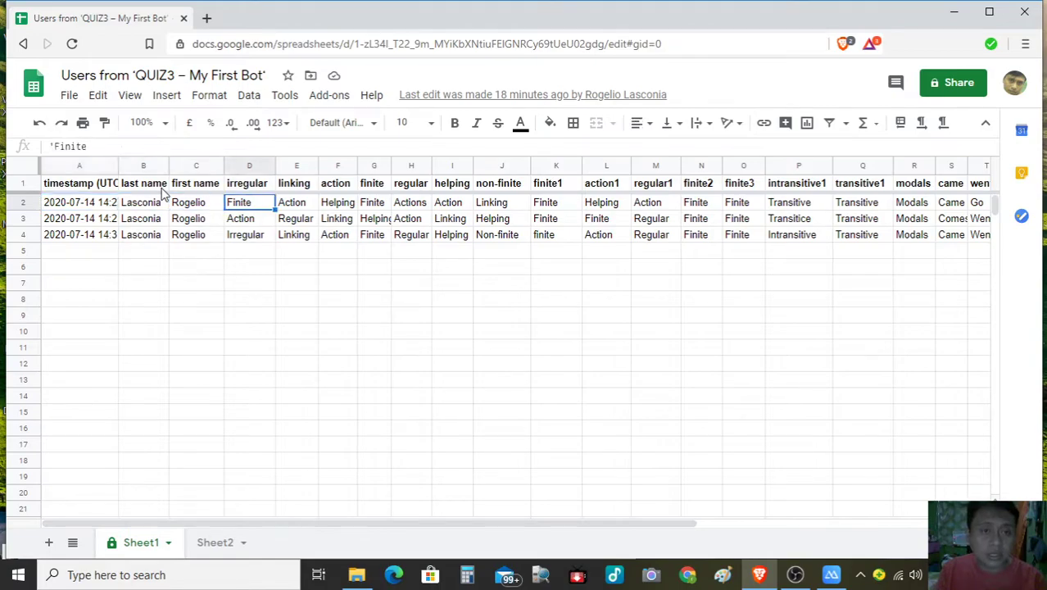
key("Left")
key("Left")
key("Left")
key("Left")
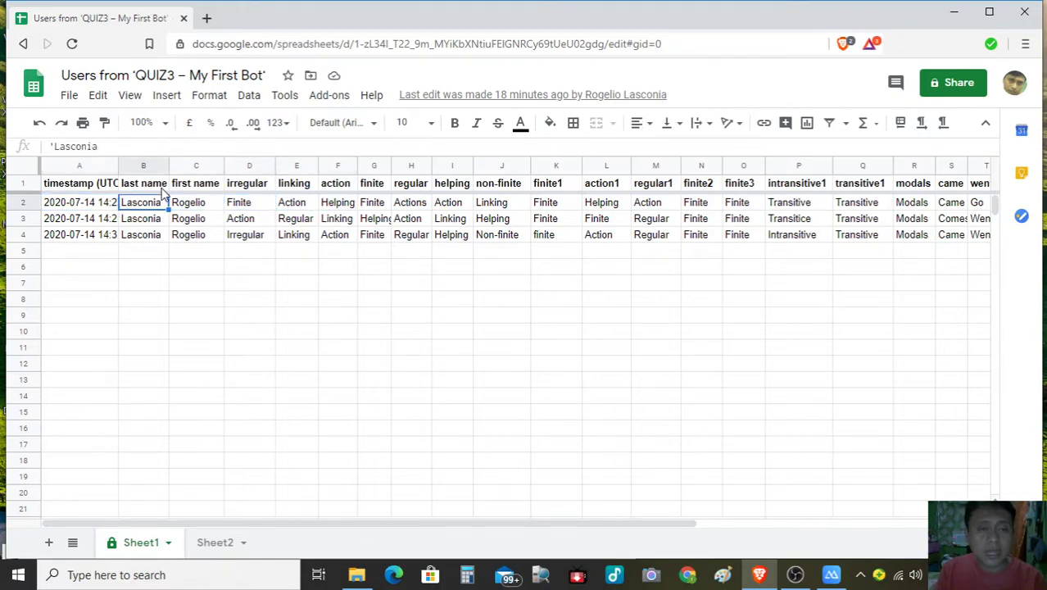
key("Left")
key("Right")
key("Right")
key("Right")
key("Left")
key("Left")
key("Left")
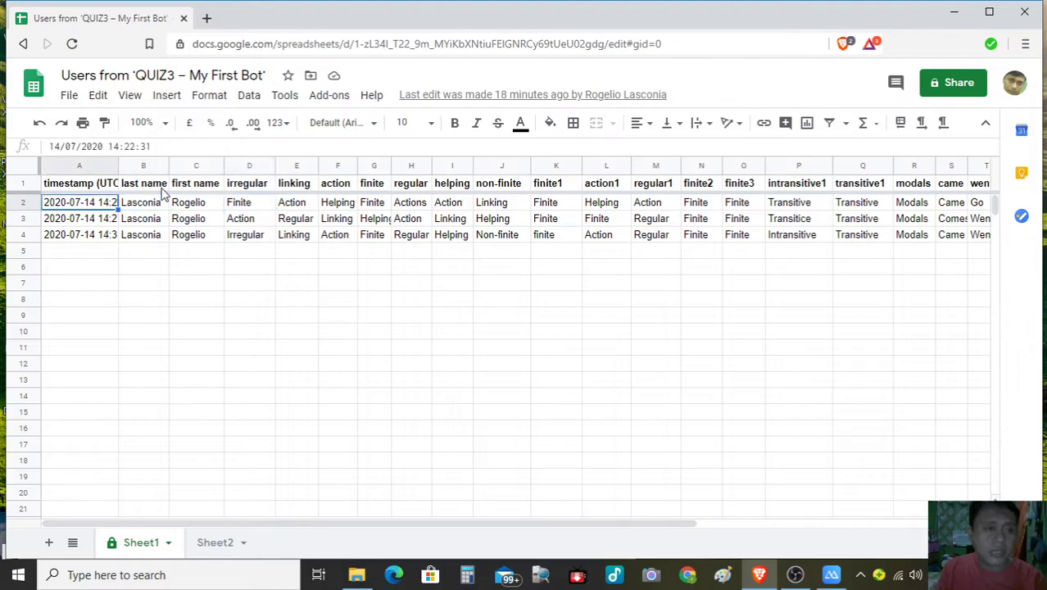
- Clear rows 2–4 of Sheet1, confirming past the protected-range warning
left_click(21, 201)
left_click_drag(21, 201, 29, 235)
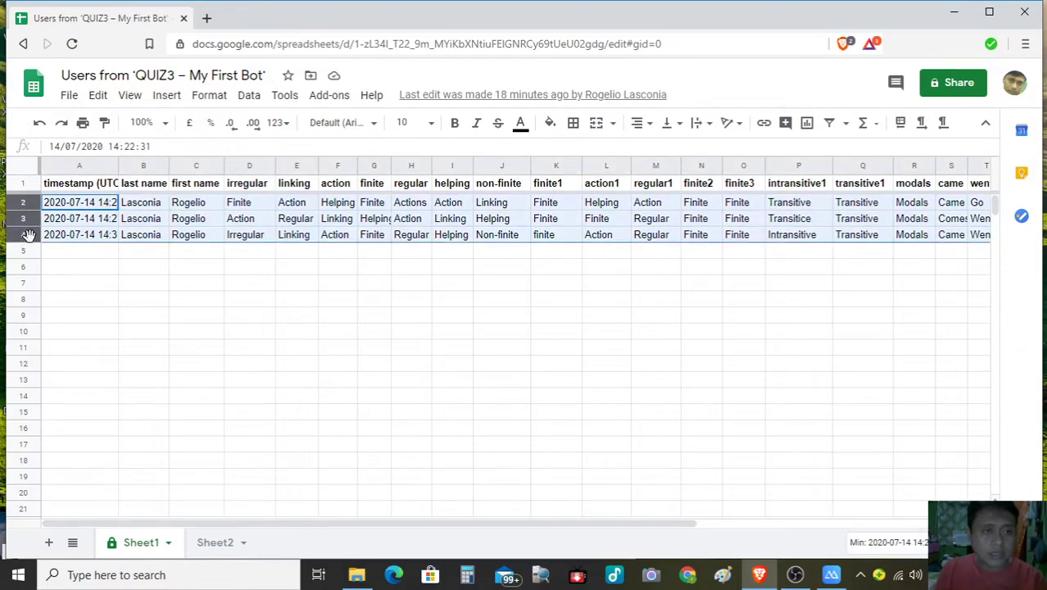
right_click(27, 236)
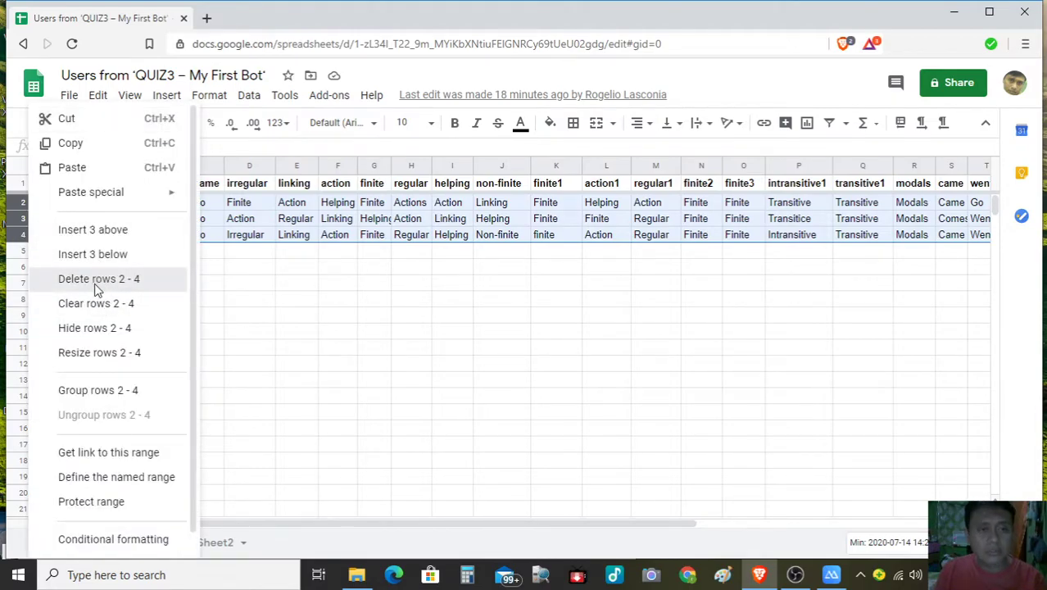
key("Escape")
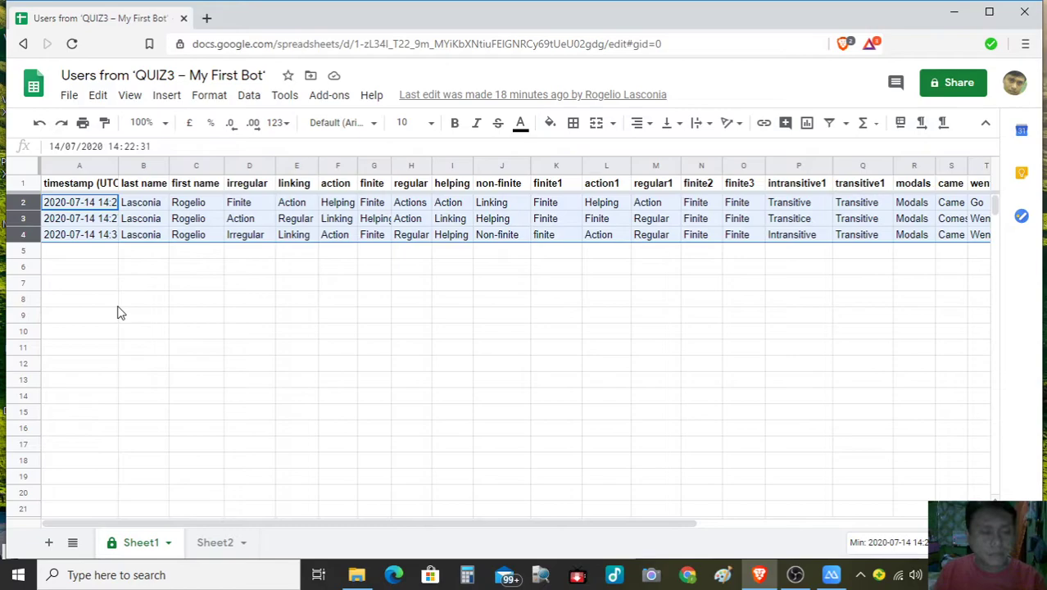
key("Delete")
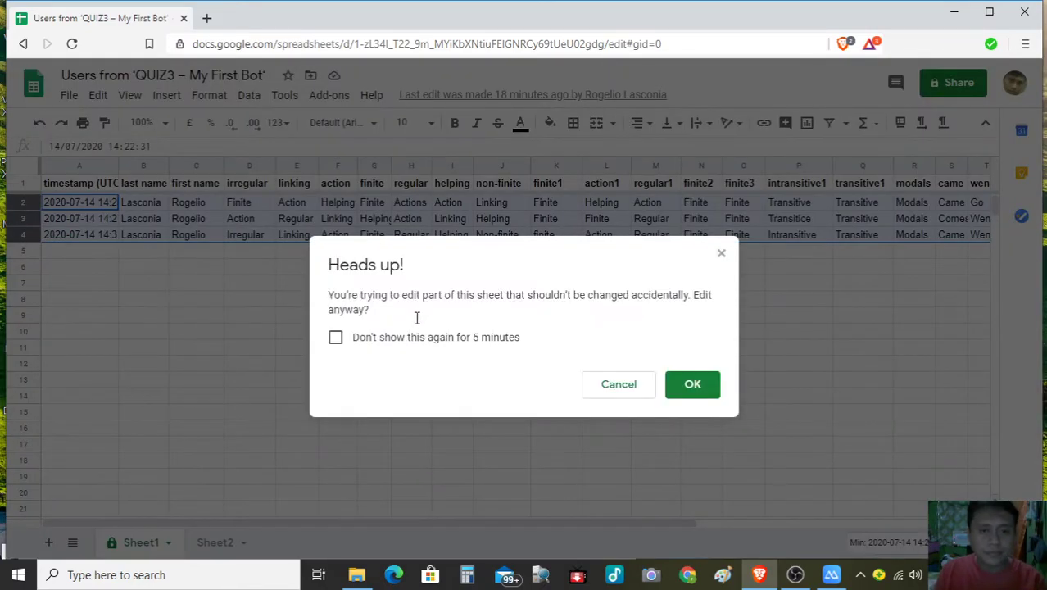
left_click(336, 339)
left_click(681, 384)
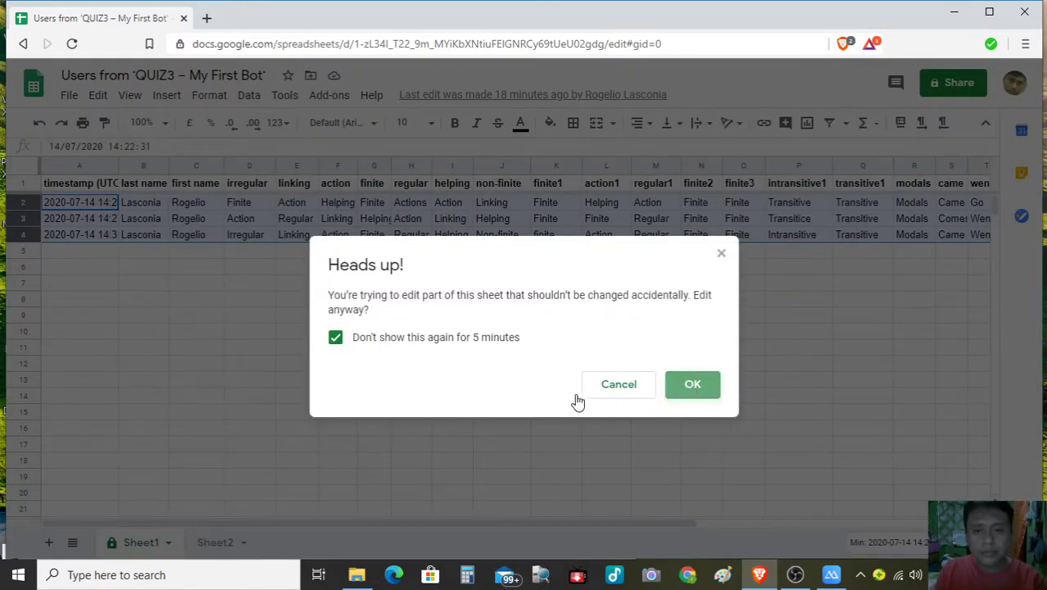
left_click(692, 384)
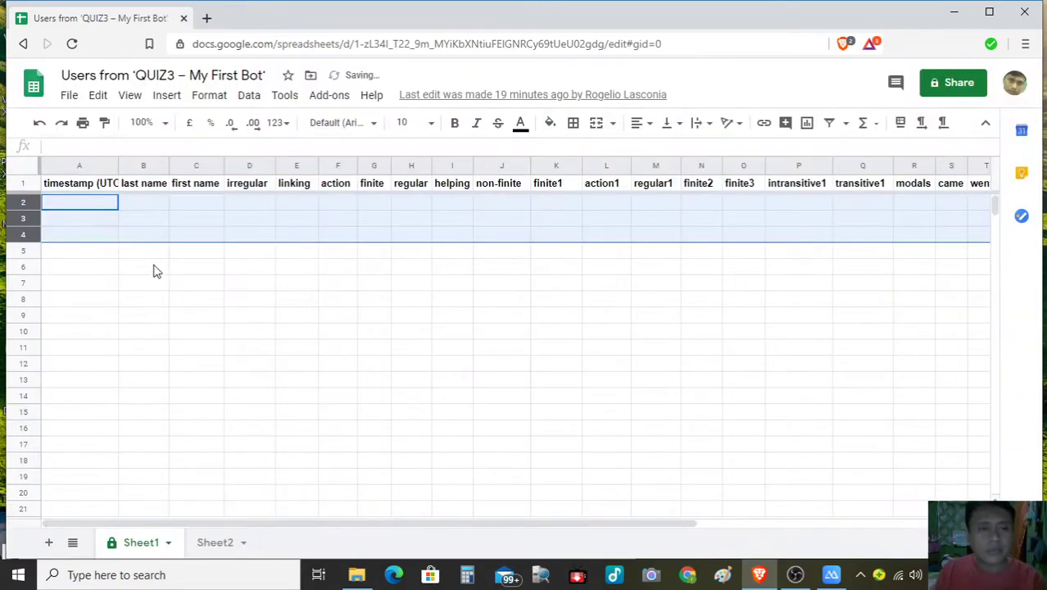
left_click(149, 270)
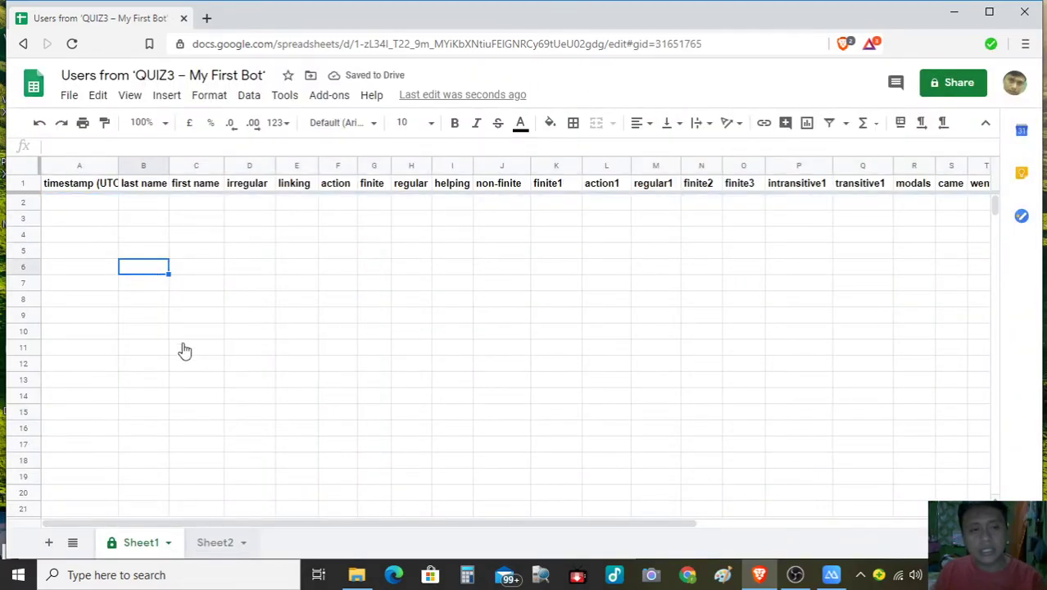
- Delete the three #REF! rows 2–4 from Sheet2's score table
left_click(233, 540)
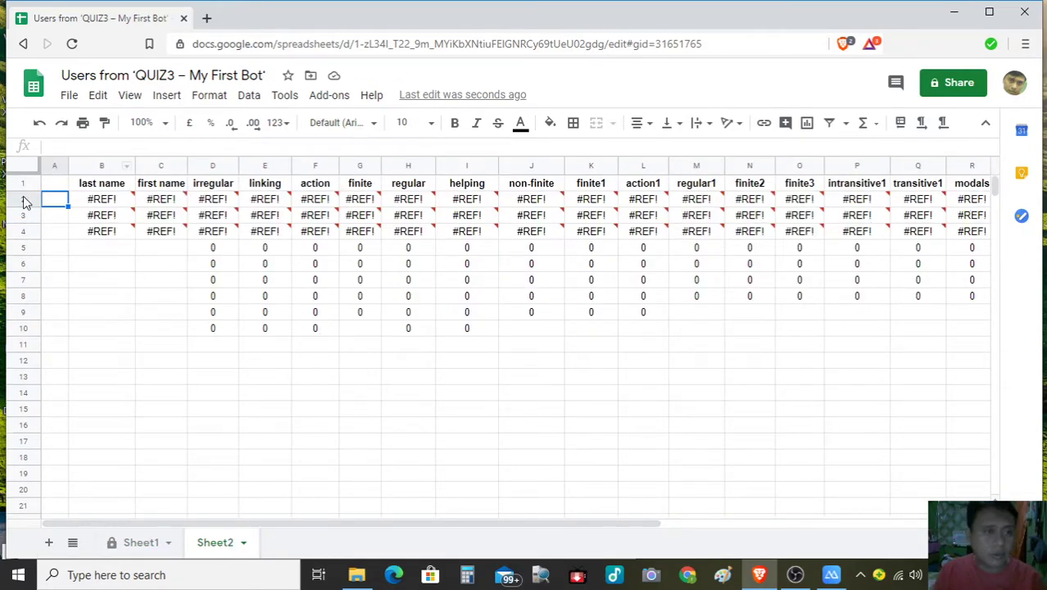
left_click_drag(25, 200, 28, 233)
right_click(29, 235)
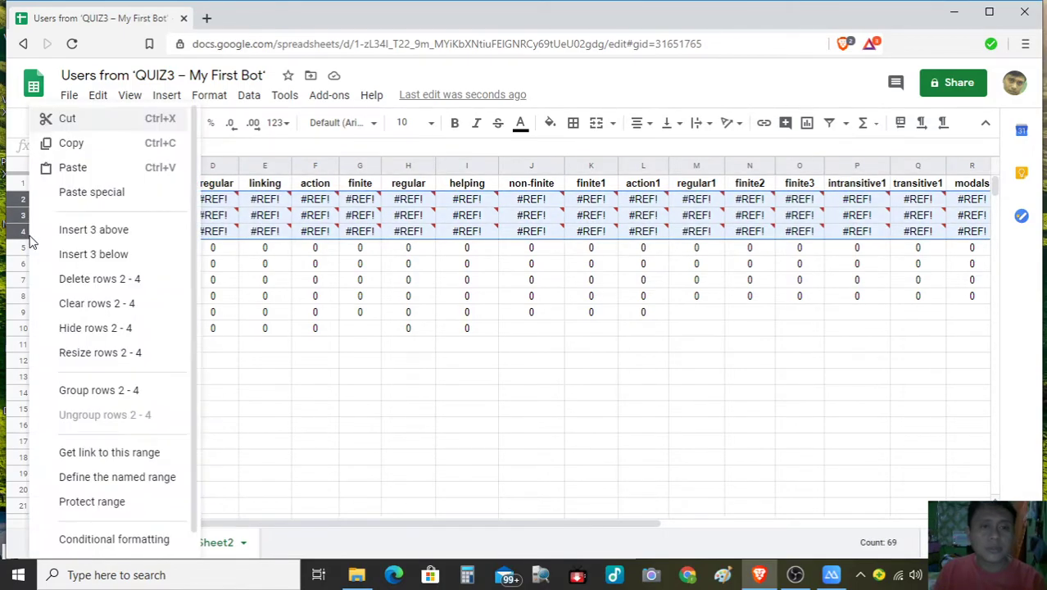
left_click(92, 280)
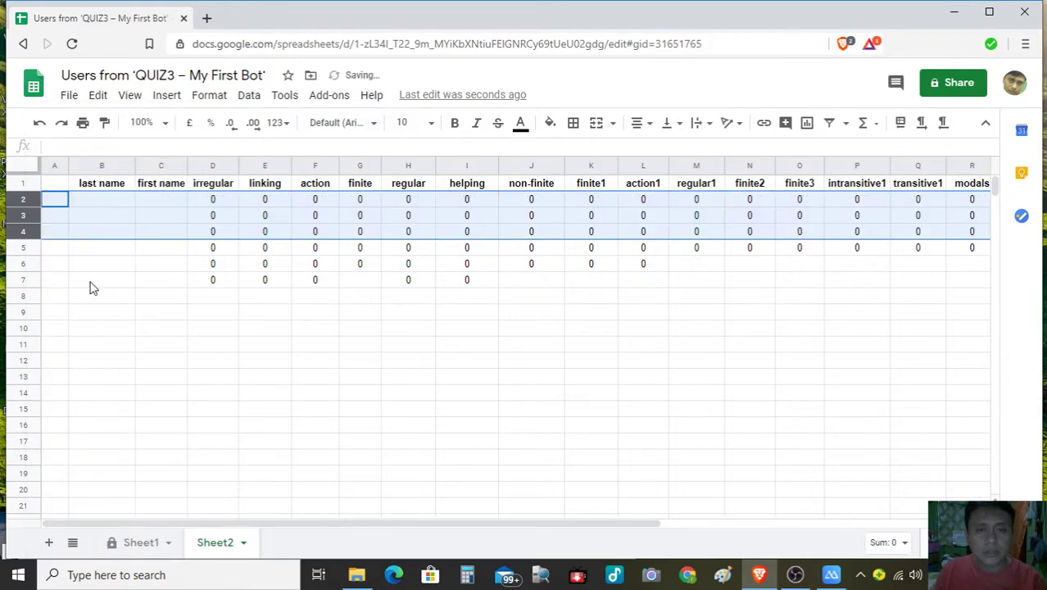
left_click(150, 318)
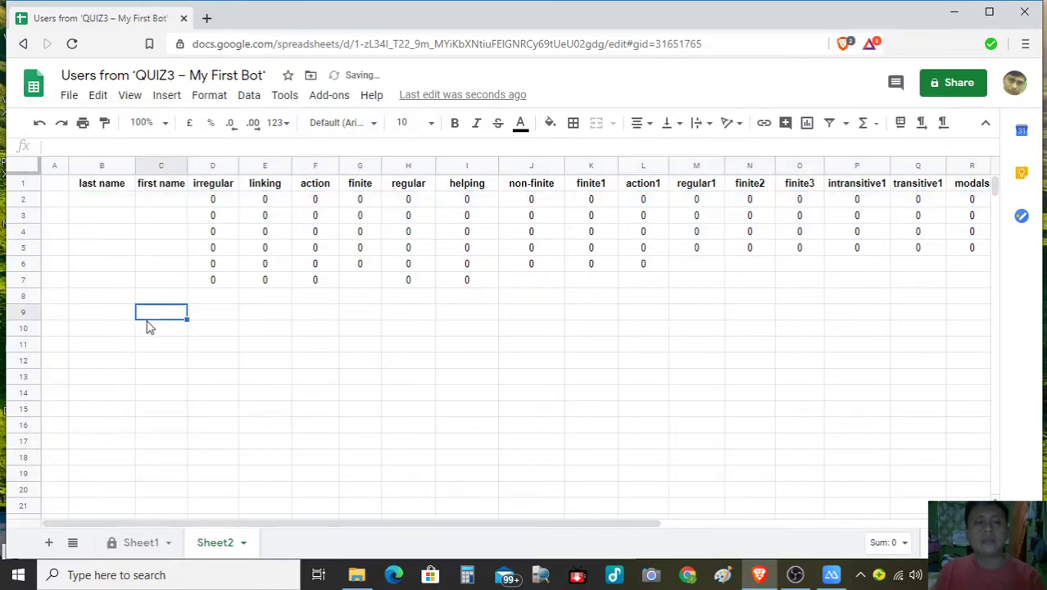
left_click(226, 335)
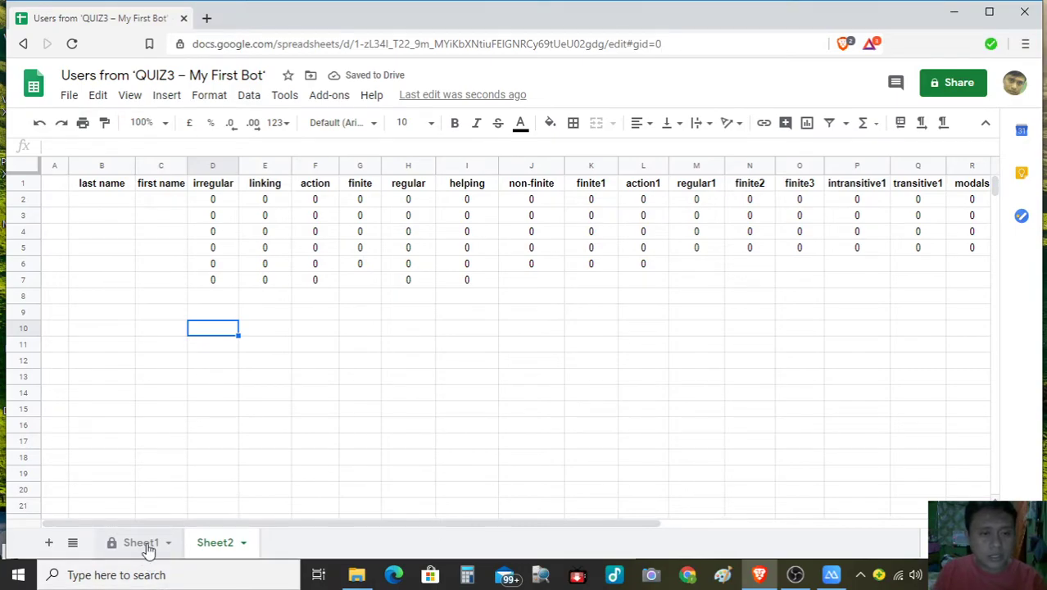
- Return to Sheet1 and confirm the first data row's cells are empty
left_click(144, 545)
left_click(74, 201)
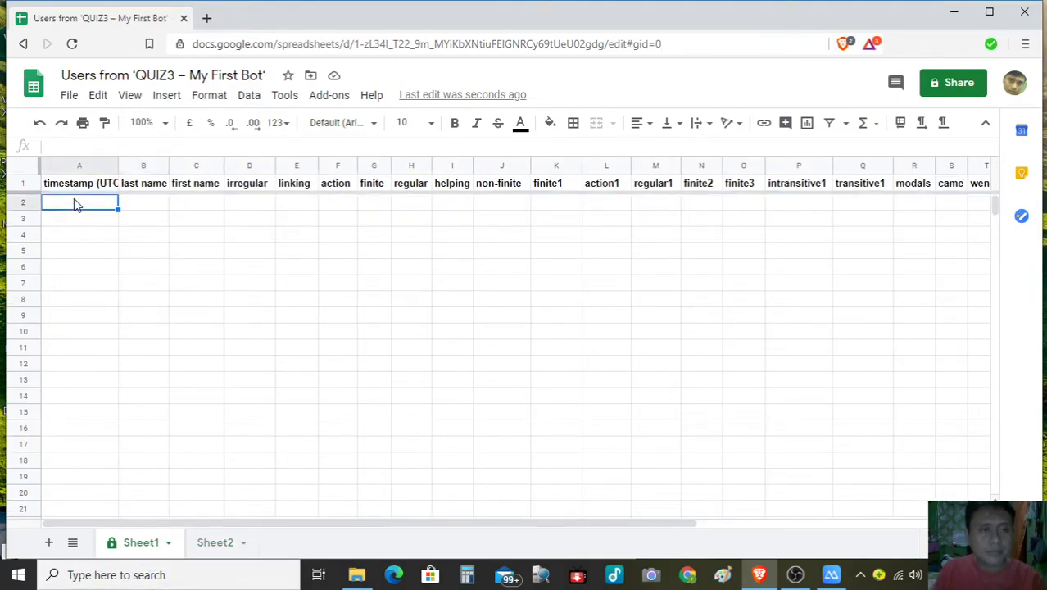
left_click(154, 203)
left_click(295, 207)
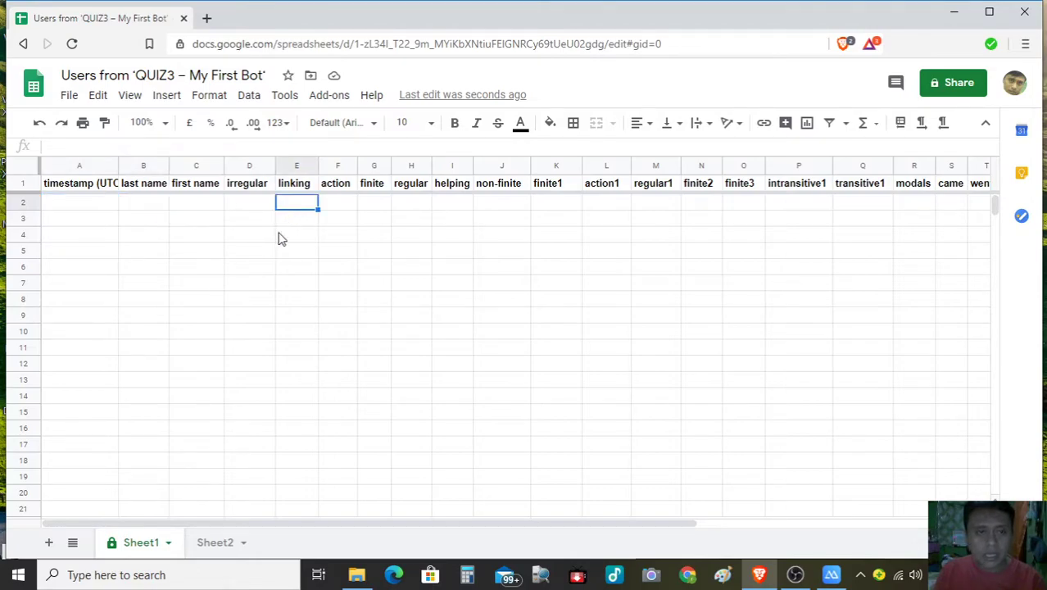
left_click(217, 548)
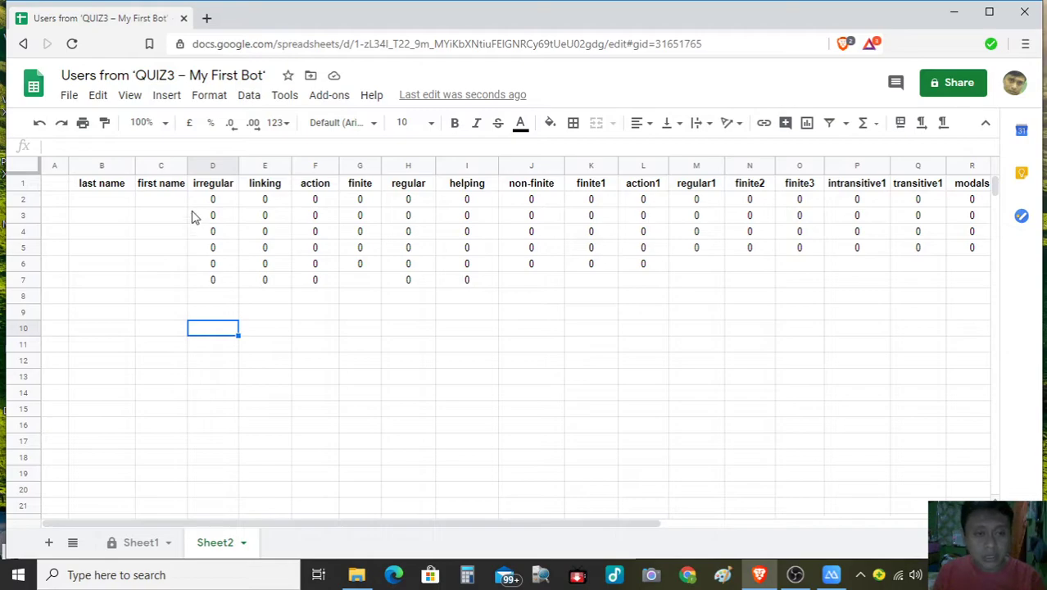
left_click(193, 217)
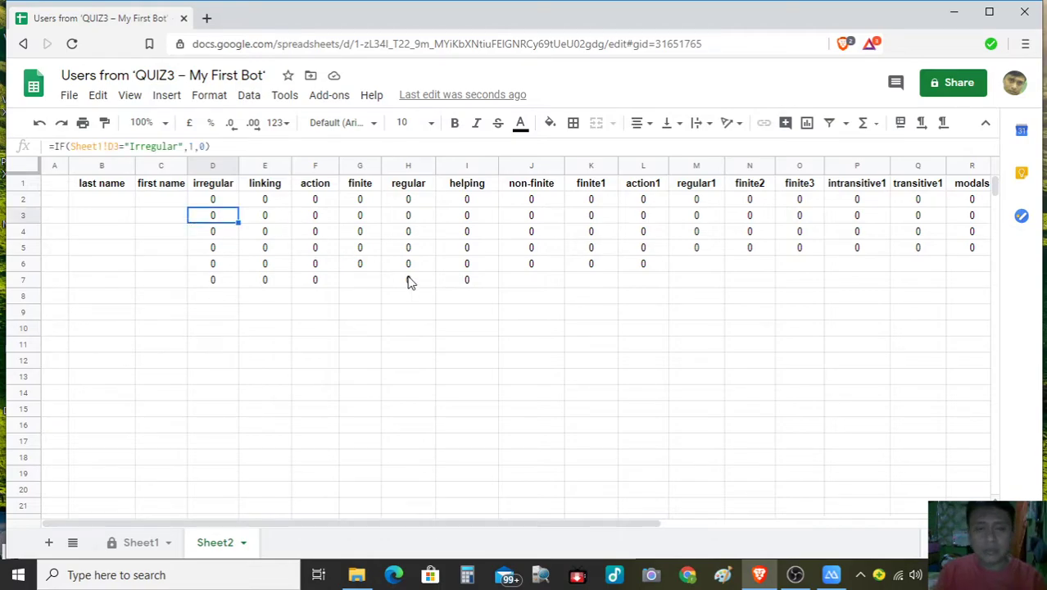
key("Right")
key("Right")
key("Right")
key("Right")
key("Right")
key("Right")
key("Right")
key("Right")
key("Right")
key("Right")
key("Right")
key("Right")
key("Right")
key("Right")
key("Right")
key("Right")
key("Right")
key("Right")
key("Right")
key("Right")
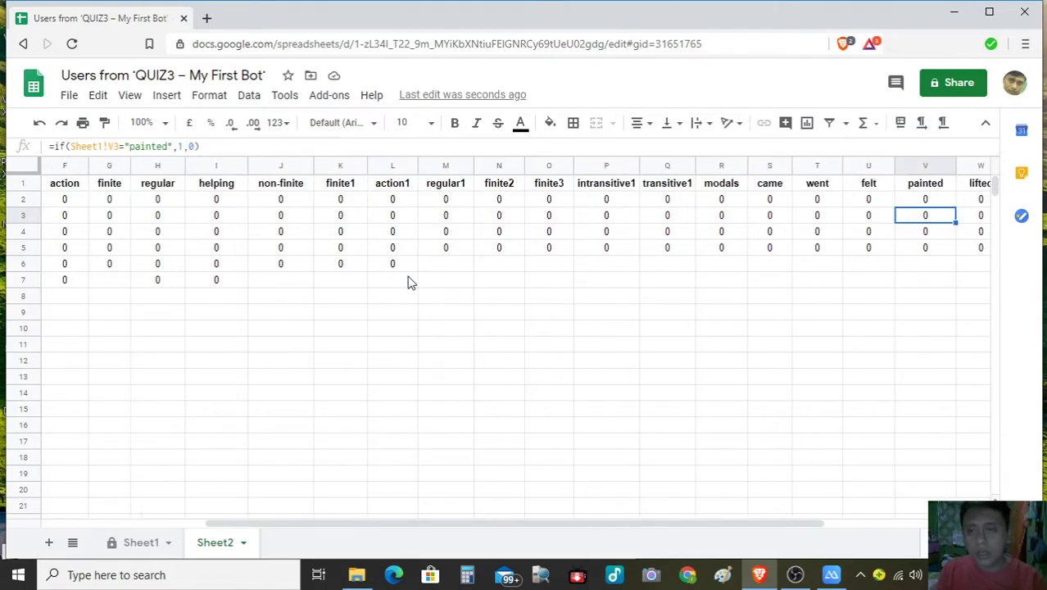
key("Right")
key("Left")
key("Left")
key("Left")
key("Left")
key("Left")
key("Left")
key("Left")
key("Left")
key("Left")
key("Left")
key("Left")
key("Left")
key("Left")
key("Left")
key("Left")
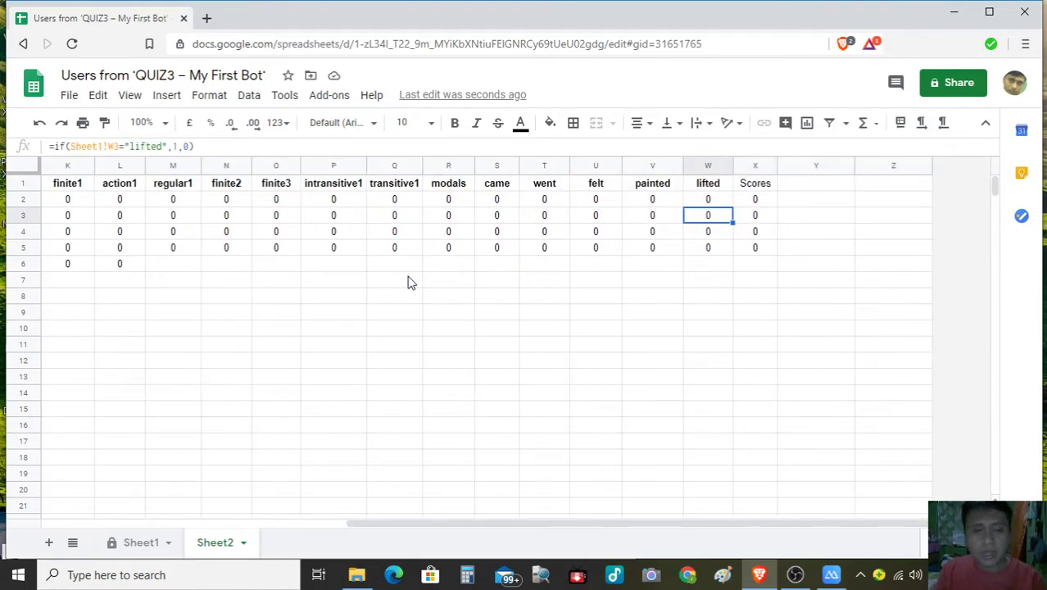
key("Left")
key("Left")
key("Left")
key("Left")
key("Left")
key("Left")
key("Left")
key("Left")
key("Left")
key("Right")
key("Right")
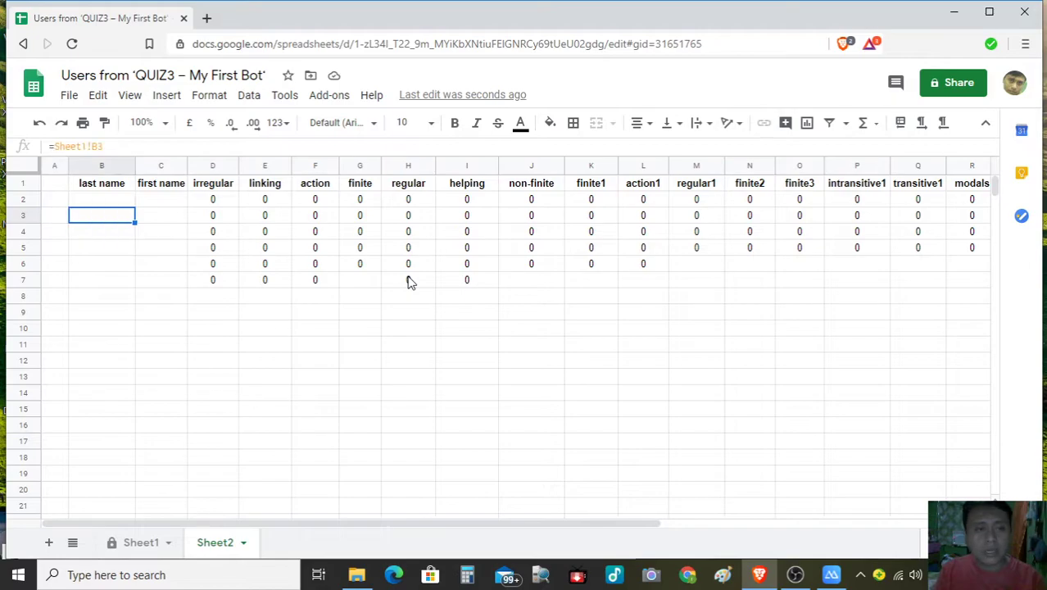
key("Left")
key("Up")
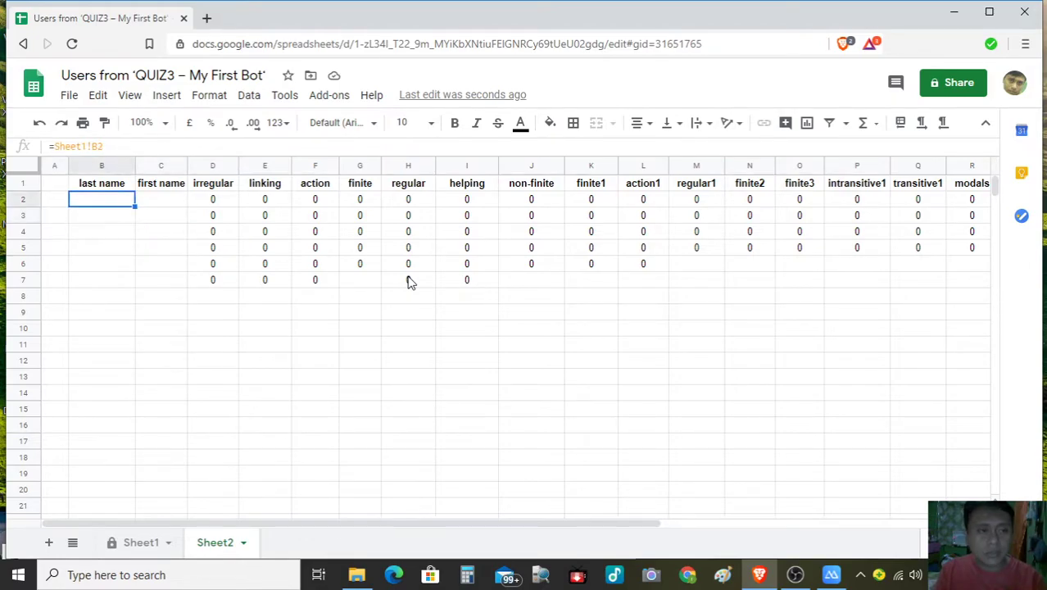
key("Up")
key("Down")
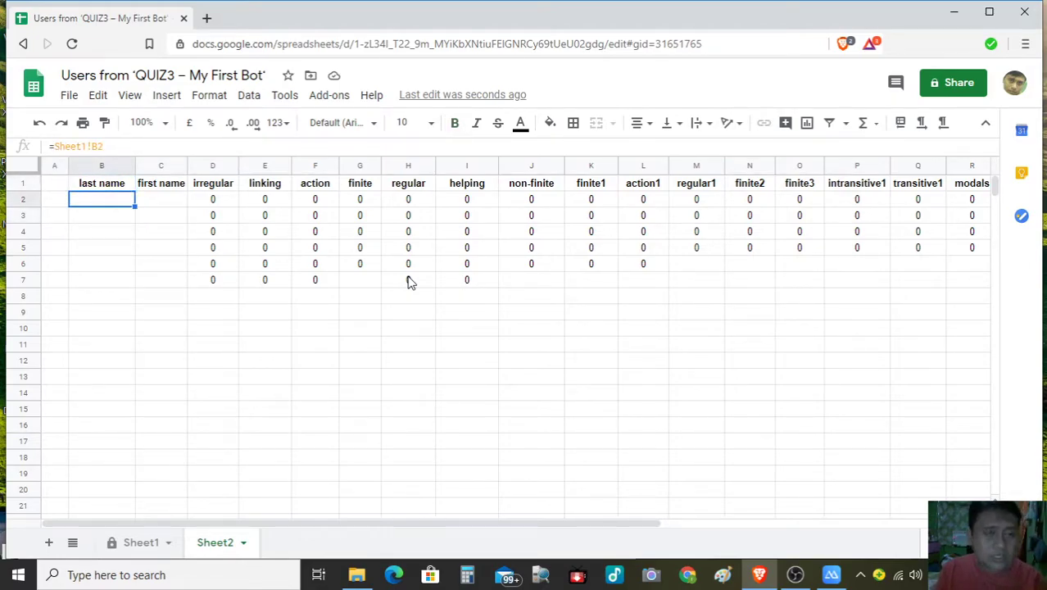
key("Up")
key("Down")
key("Down")
key("Down")
key("Down")
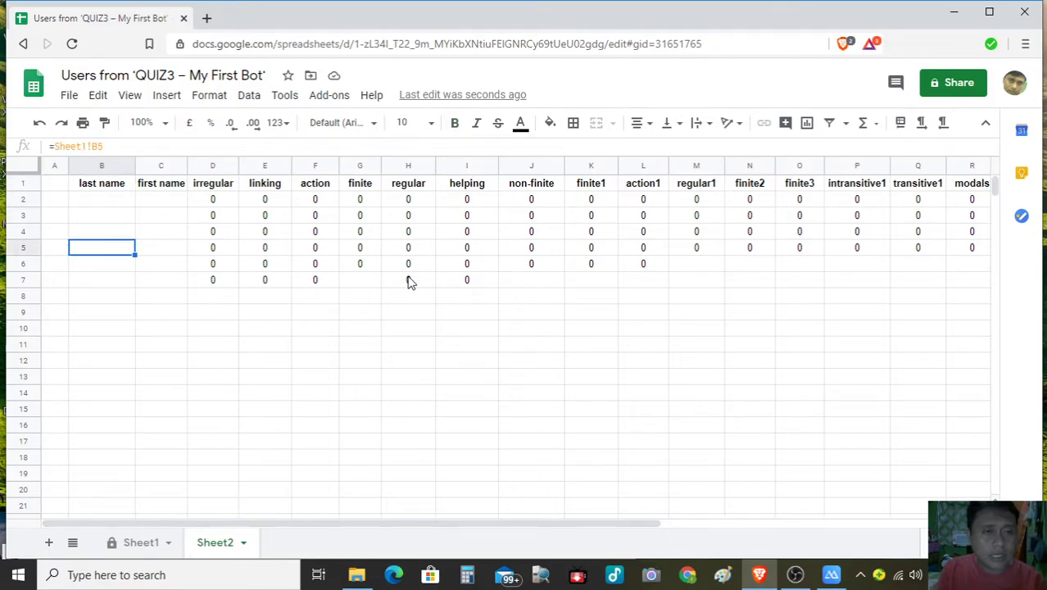
key("Up")
key("Up")
key("Up")
key("Up")
key("Right")
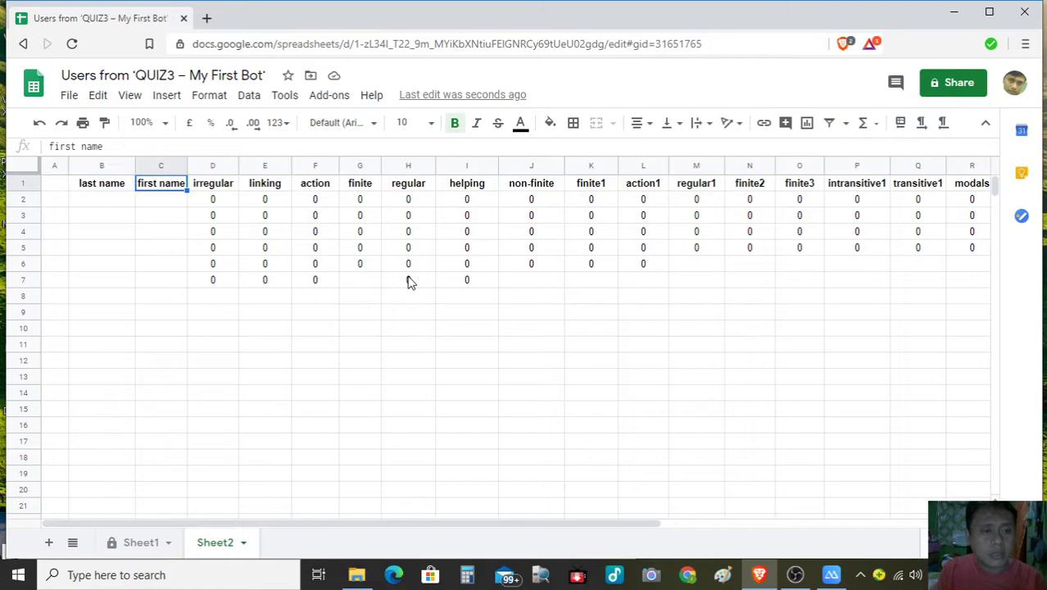
key("Down")
key("Down")
key("Down")
key("Down")
key("Down")
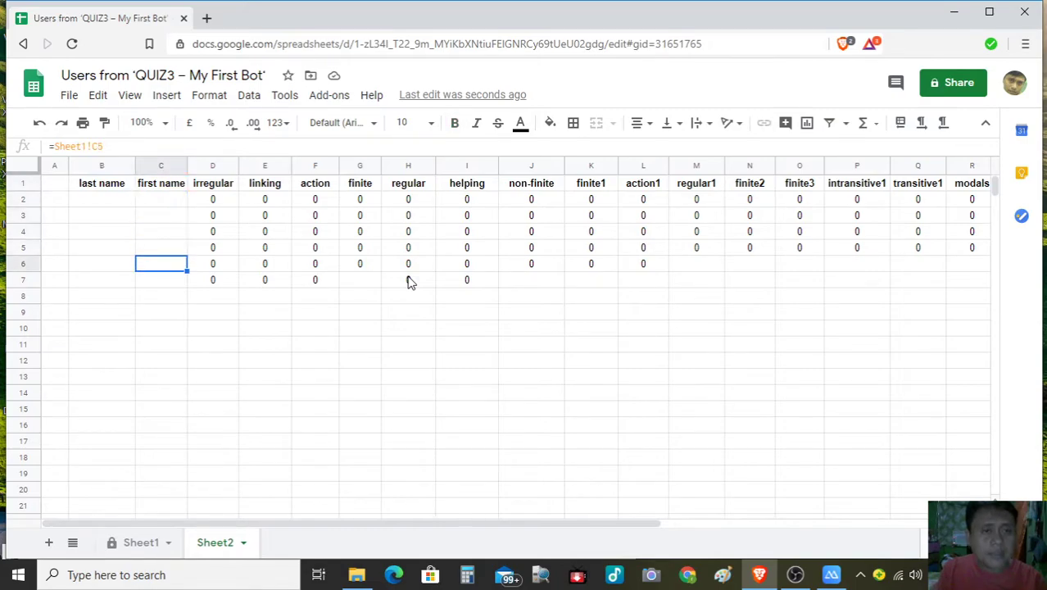
key("Up")
key("Up")
key("Up")
key("Up")
key("Right")
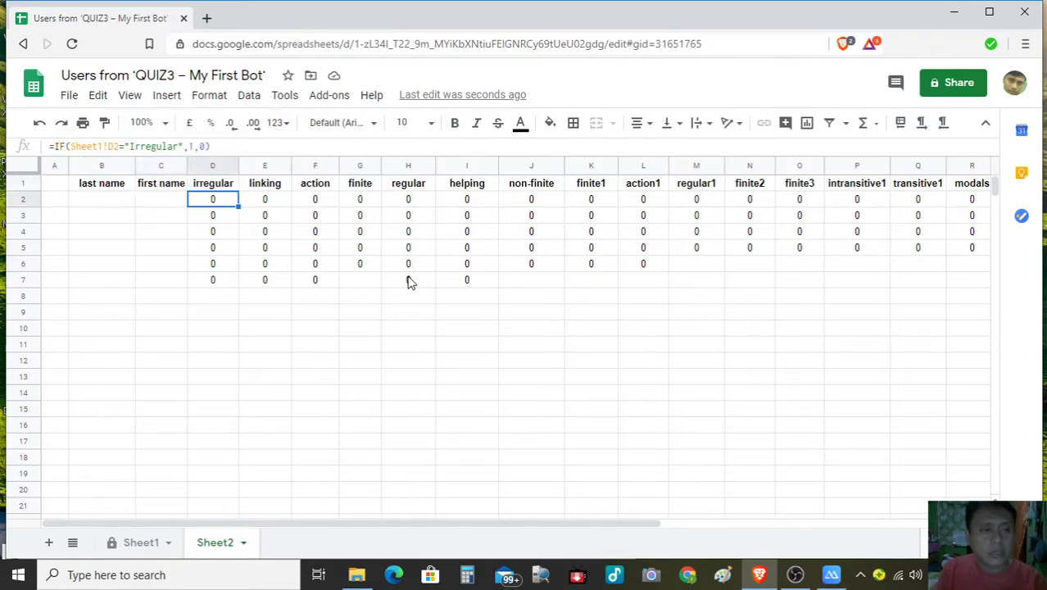
key("Left")
key("Right")
key("Right")
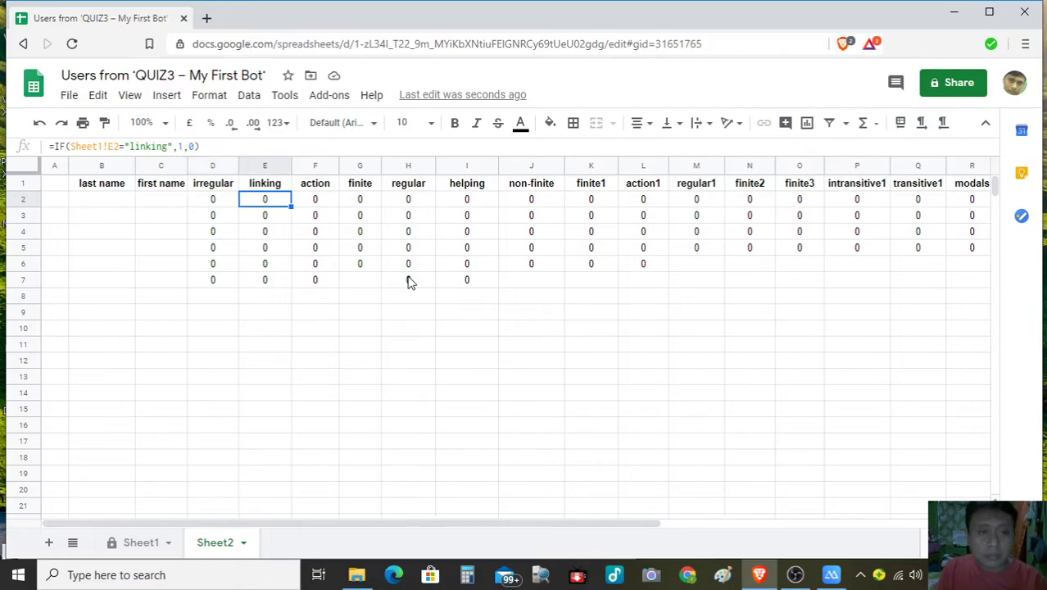
key("Right")
key("Right")
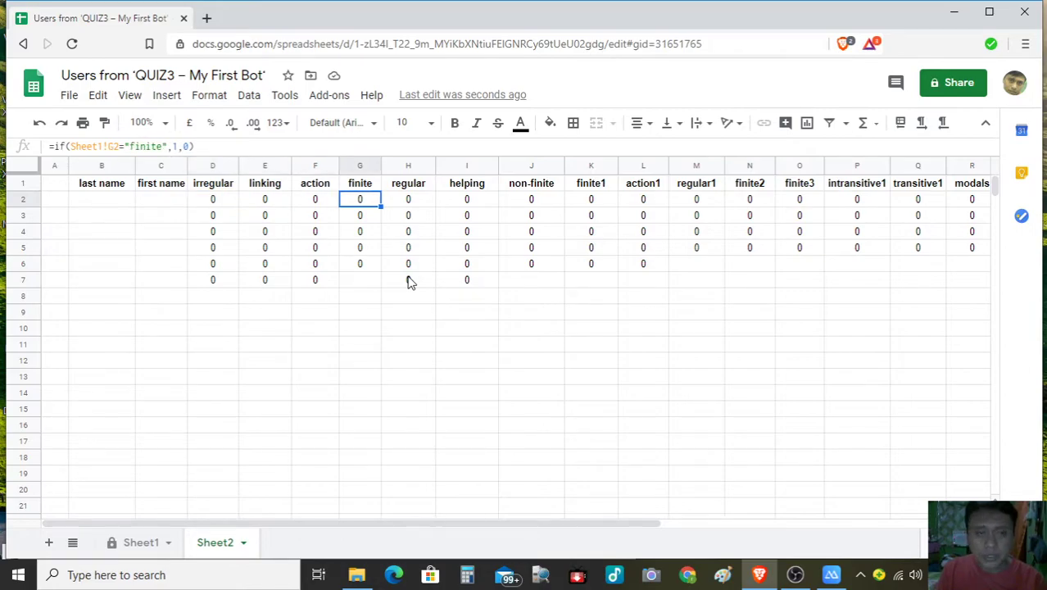
key("Left")
key("Left")
key("Left")
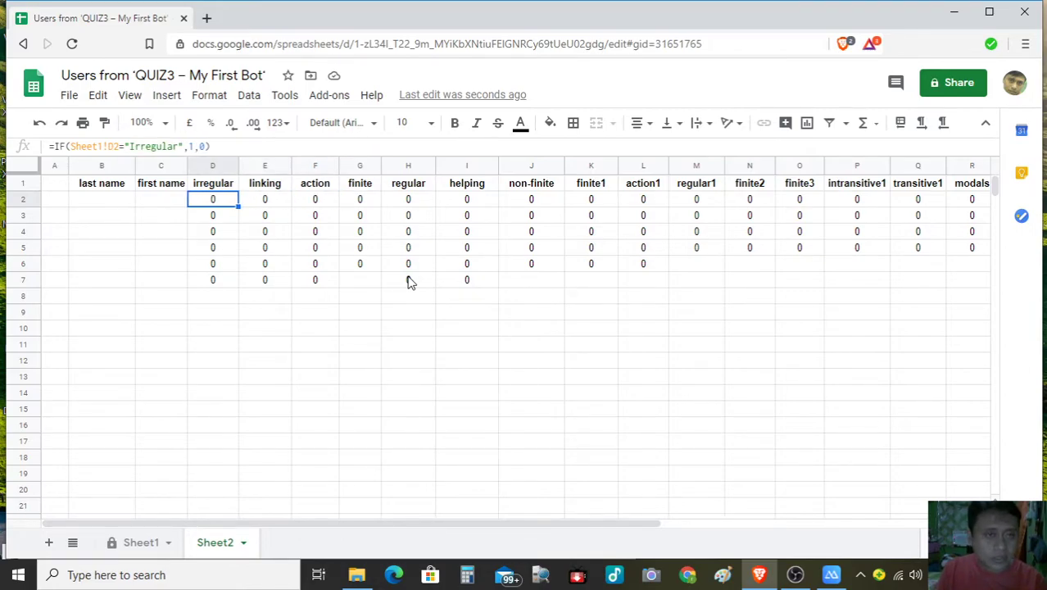
key("Right")
key("Right")
key("Right")
key("Right")
key("Right")
key("Right")
key("Right")
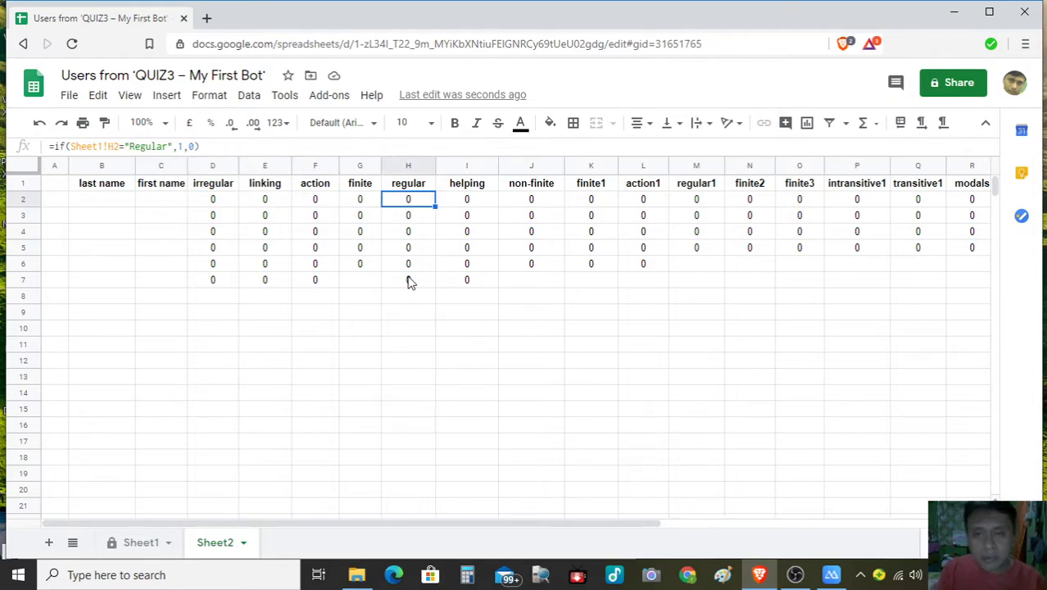
key("Right")
key("Right")
key("Right")
key("Right")
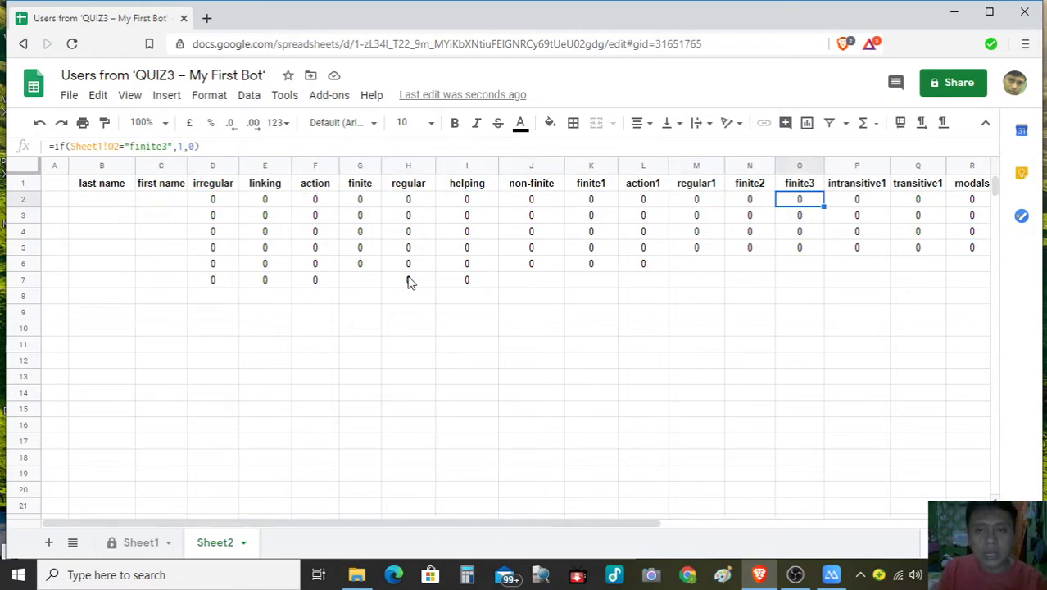
key("Left")
key("Right")
key("Right")
key("Left")
key("Left")
key("Left")
key("Left")
key("Left")
key("Left")
key("Left")
key("Left")
key("Left")
key("Left")
key("Left")
key("Left")
key("Left")
key("Left")
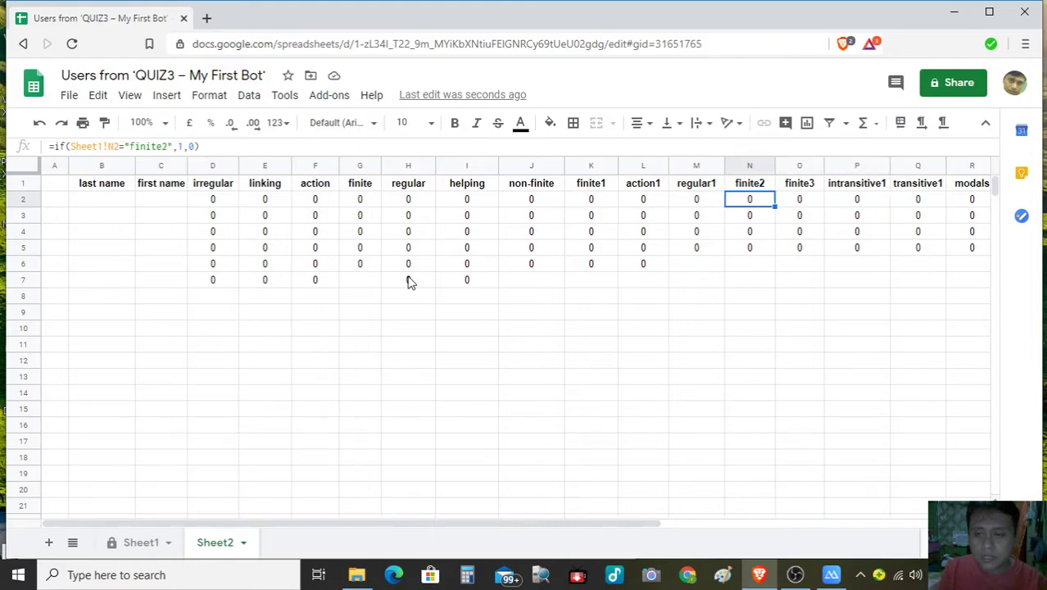
key("Right")
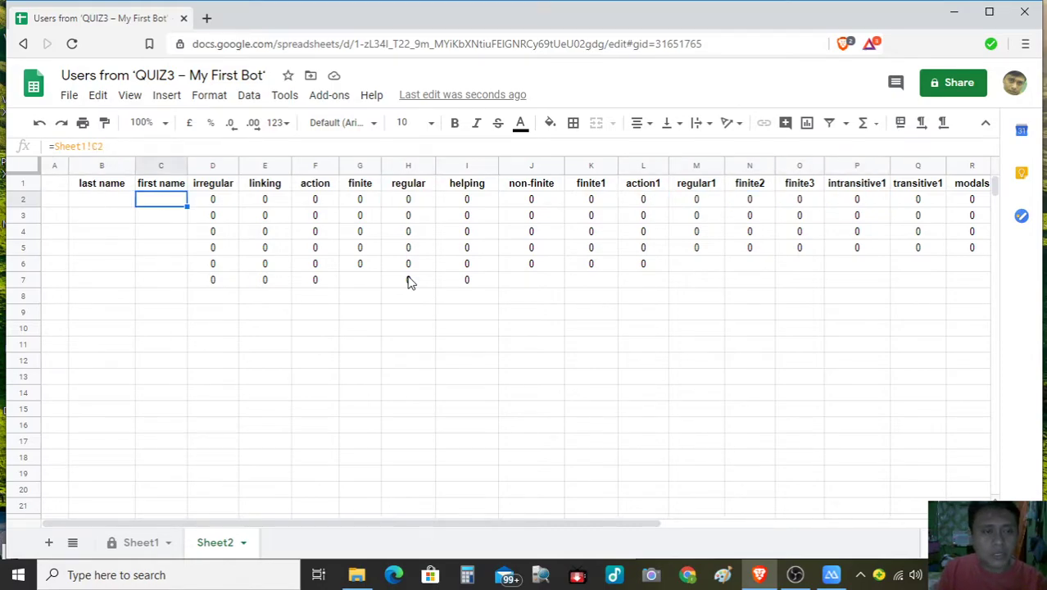
key("Right")
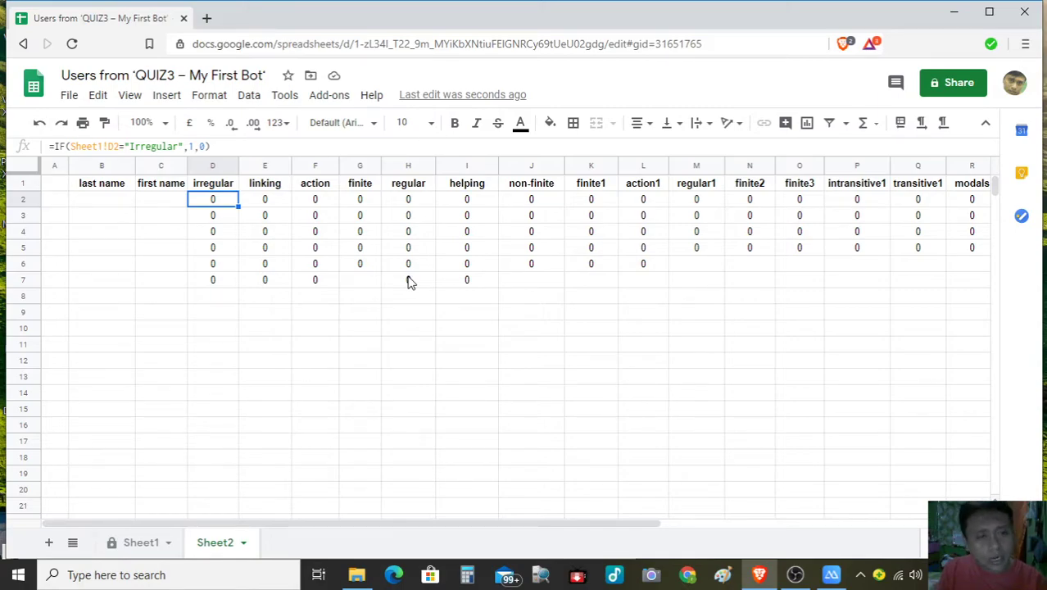
key("Right")
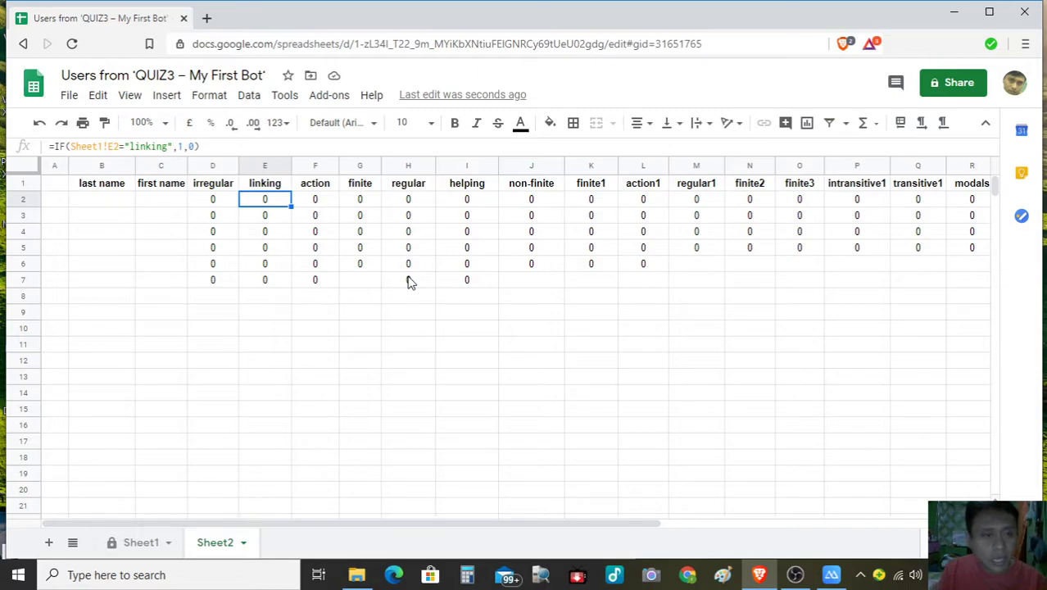
key("Left")
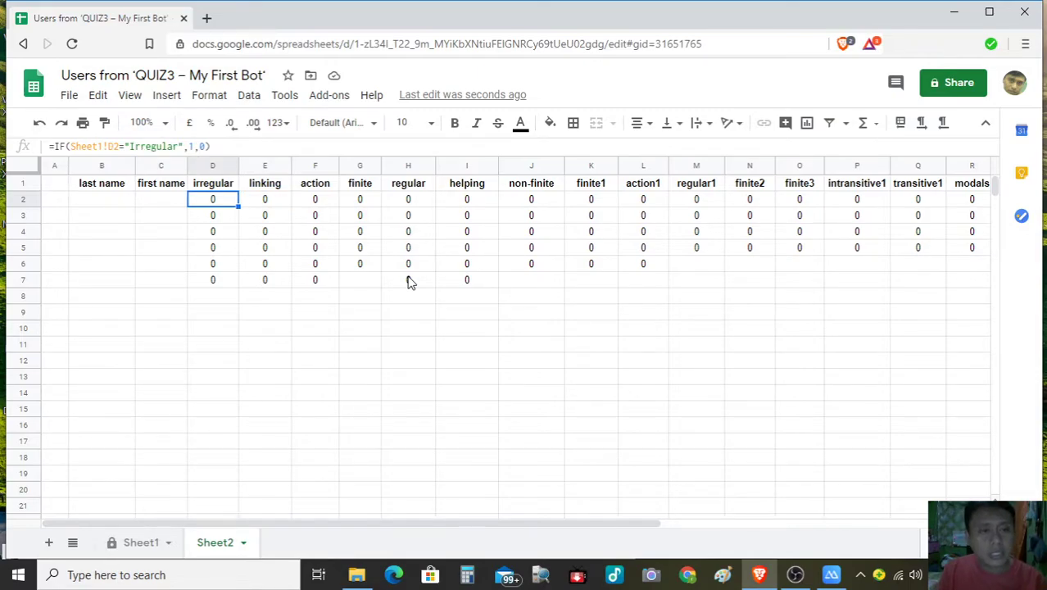
key("Right")
key("Right")
key("Right")
key("Right")
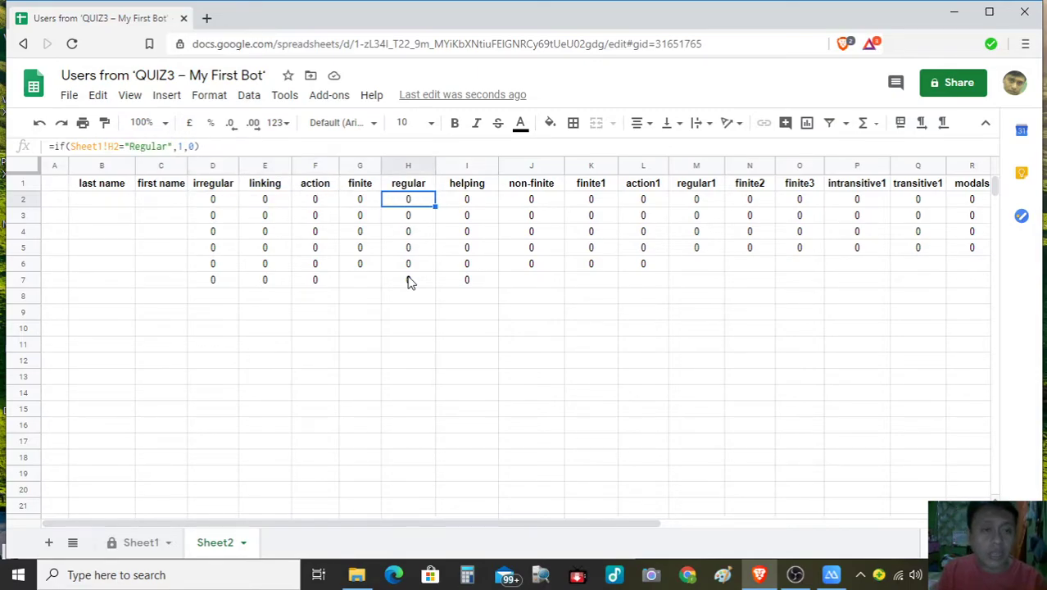
key("Left")
key("Left")
key("Left")
key("Left")
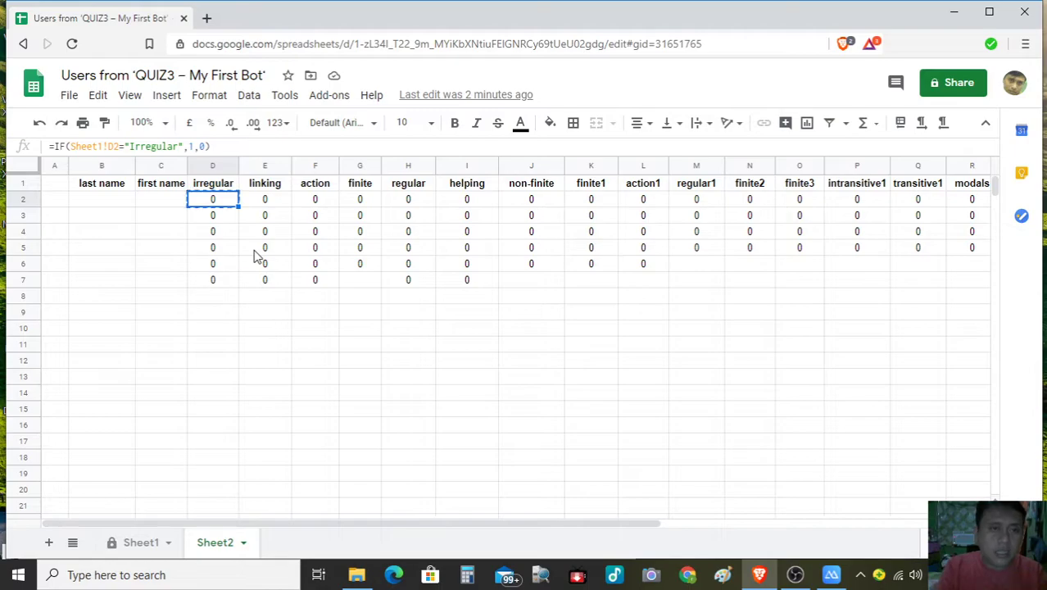
- Paste D2's IF scoring formula into E2 under the linking header
key("Right")
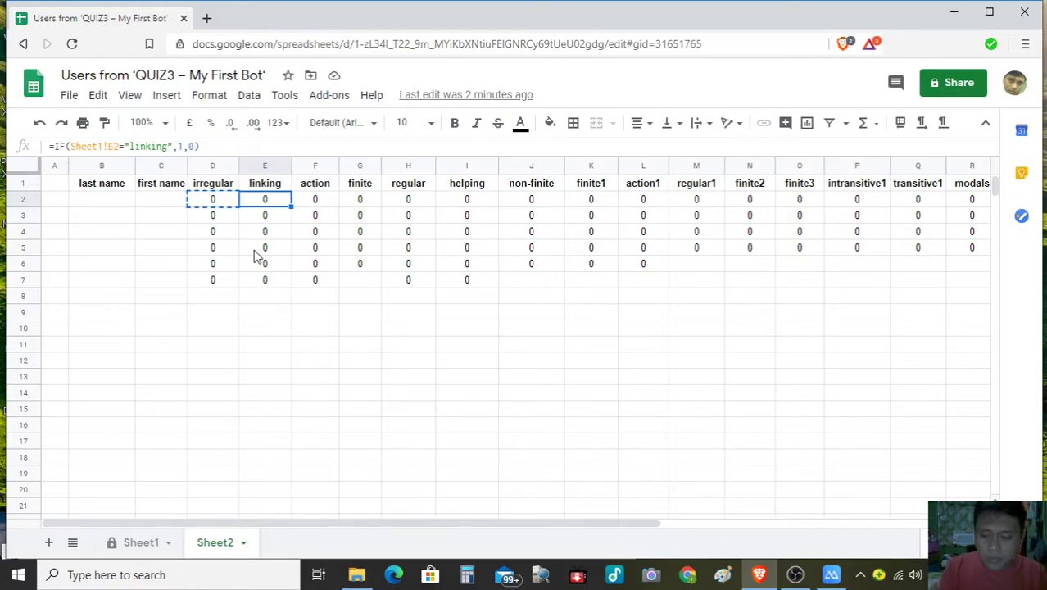
key("Left")
key("Right")
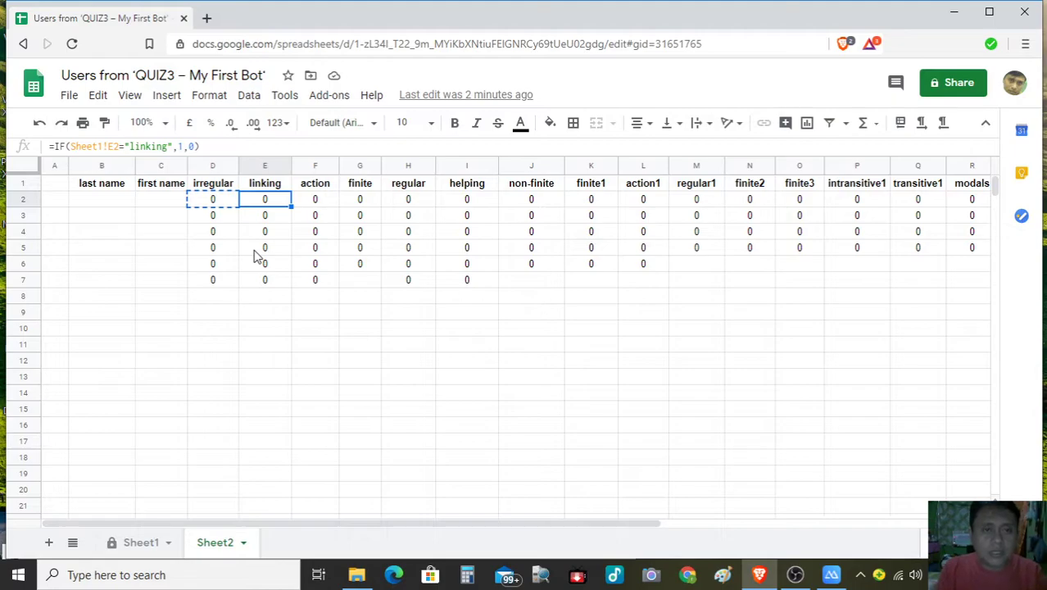
key("ctrl+v")
key("Right")
key("Right")
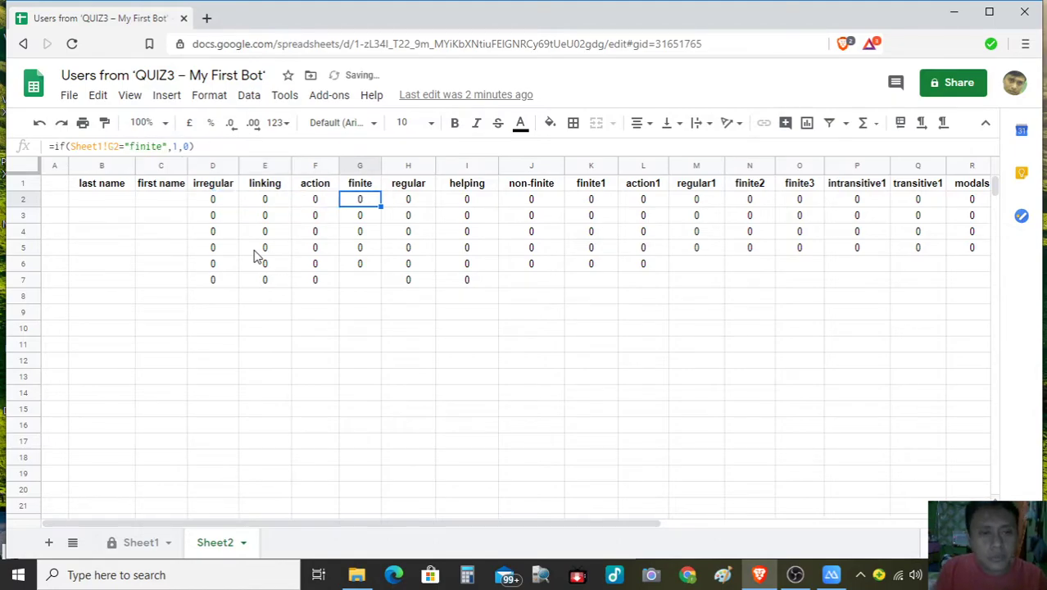
key("Left")
key("Left")
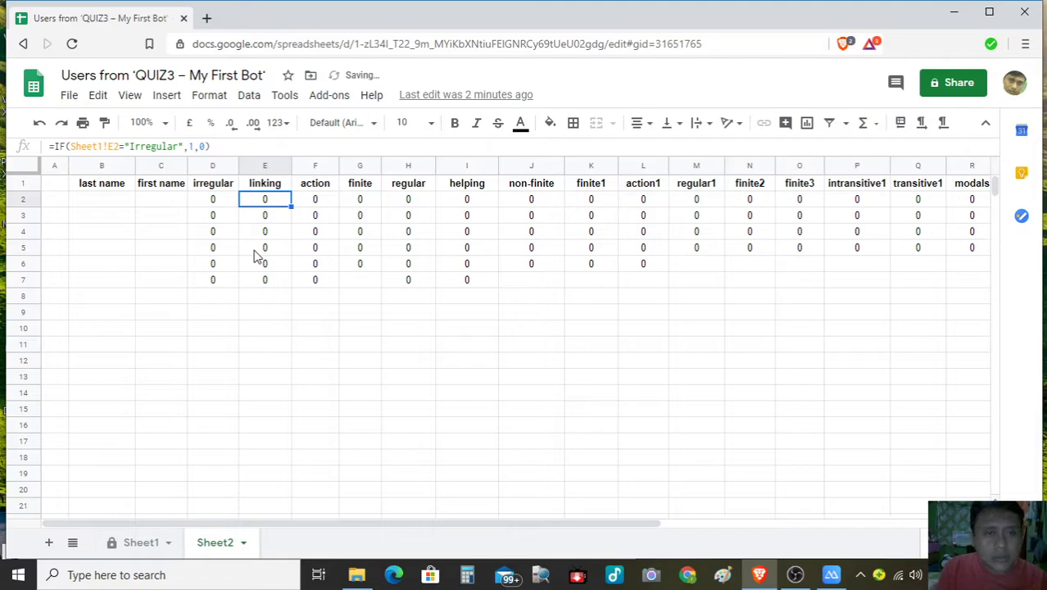
key("Up")
key("Down")
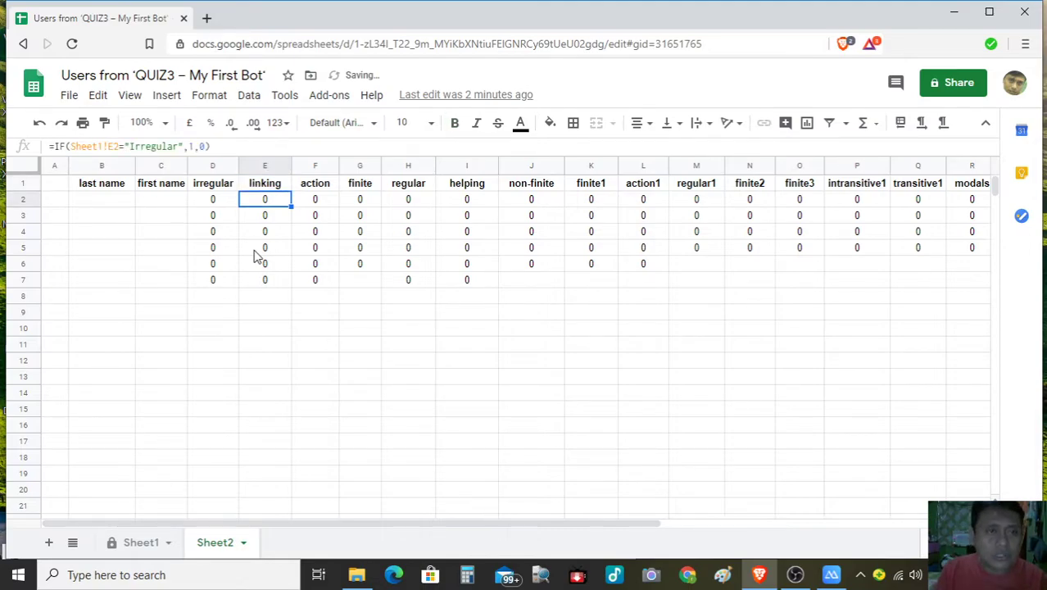
- Replace the Irregular keyword in E2's formula with "linking"
left_click(179, 156)
key("BackSpace")
key("BackSpace")
key("BackSpace")
key("BackSpace")
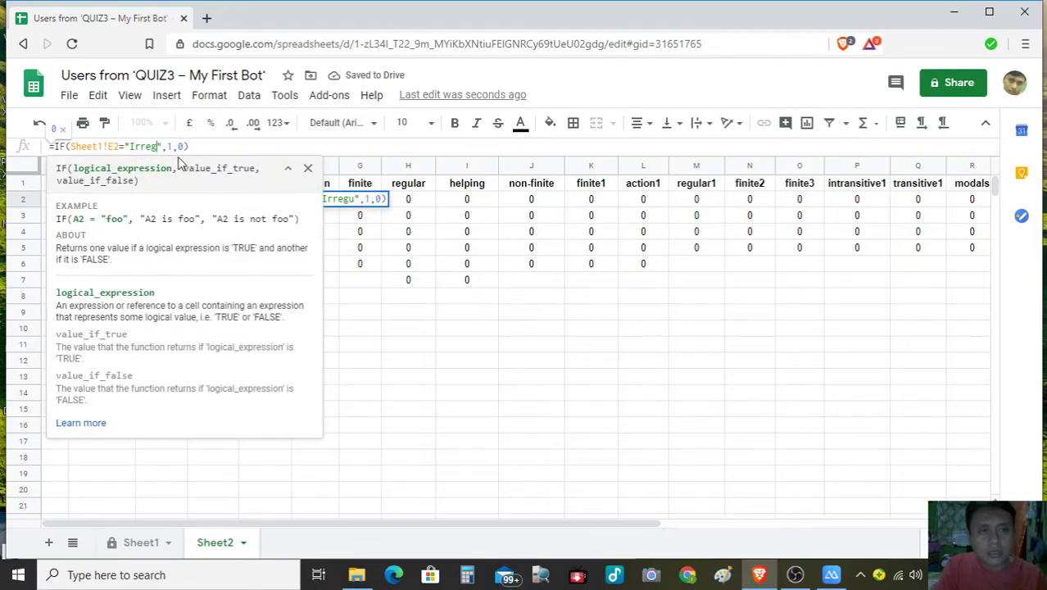
key("BackSpace")
key("BackSpace")
key("BackSpace")
key("BackSpace")
key("BackSpace")
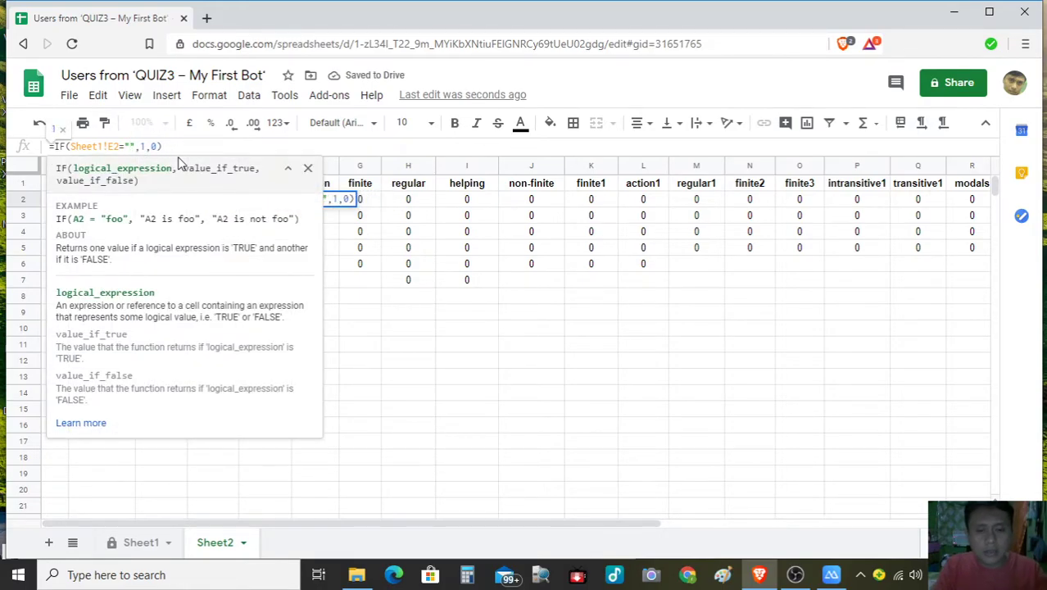
type("li")
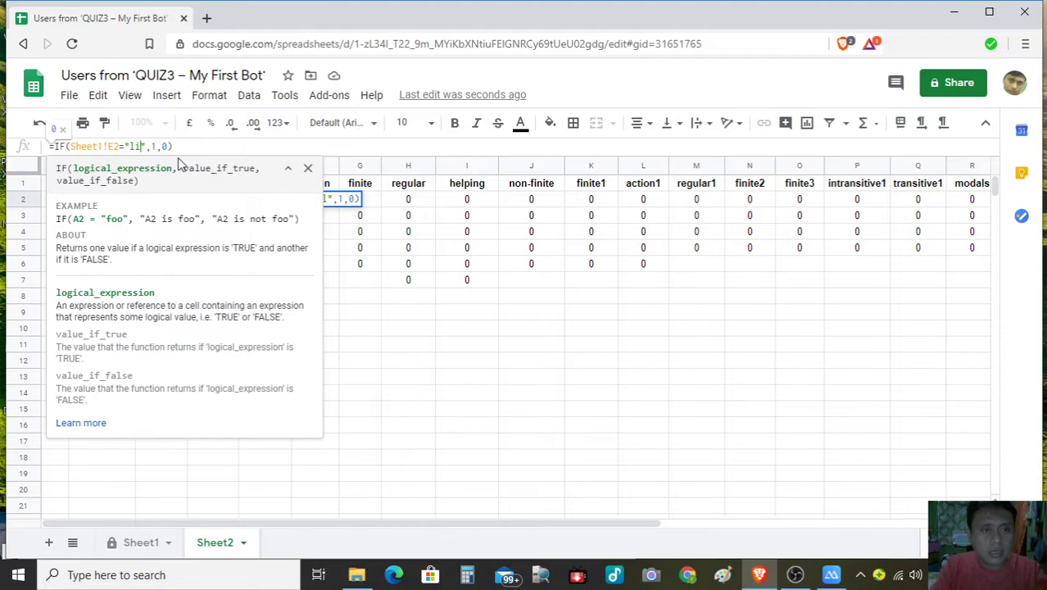
type("nking")
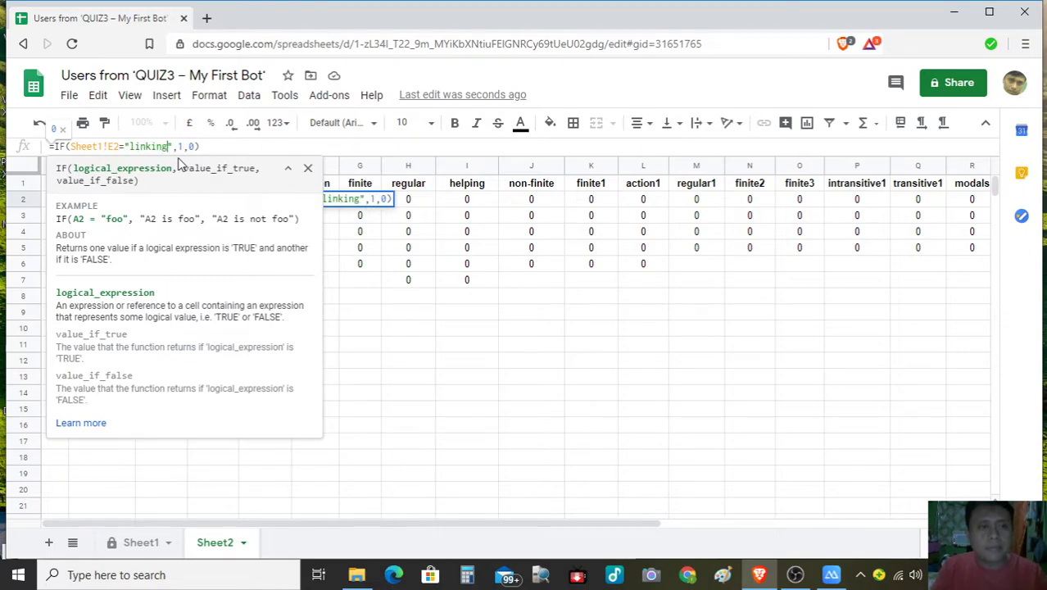
key("Return")
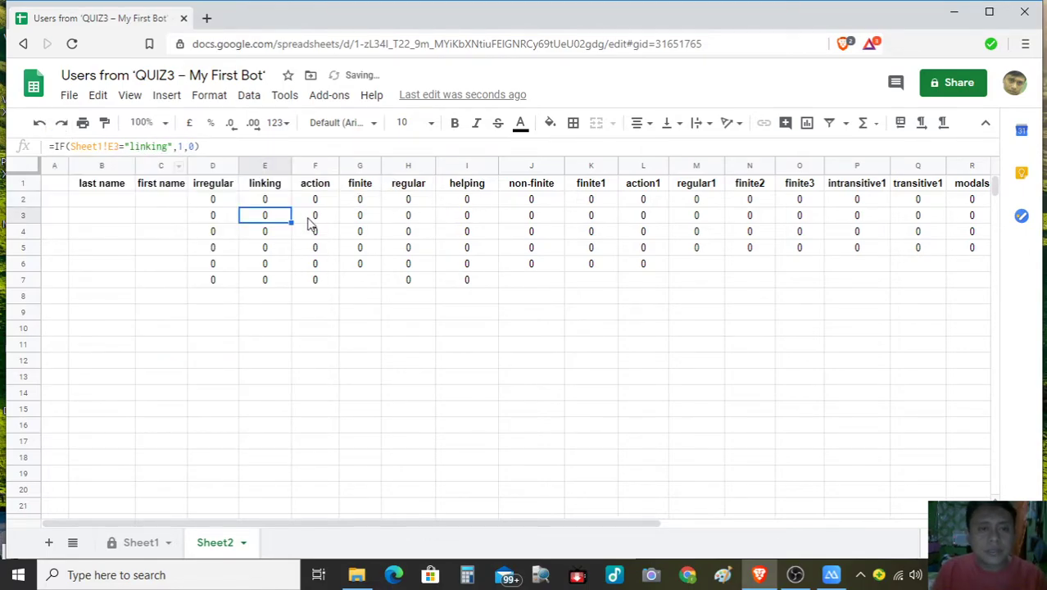
left_click(288, 203)
key("Right")
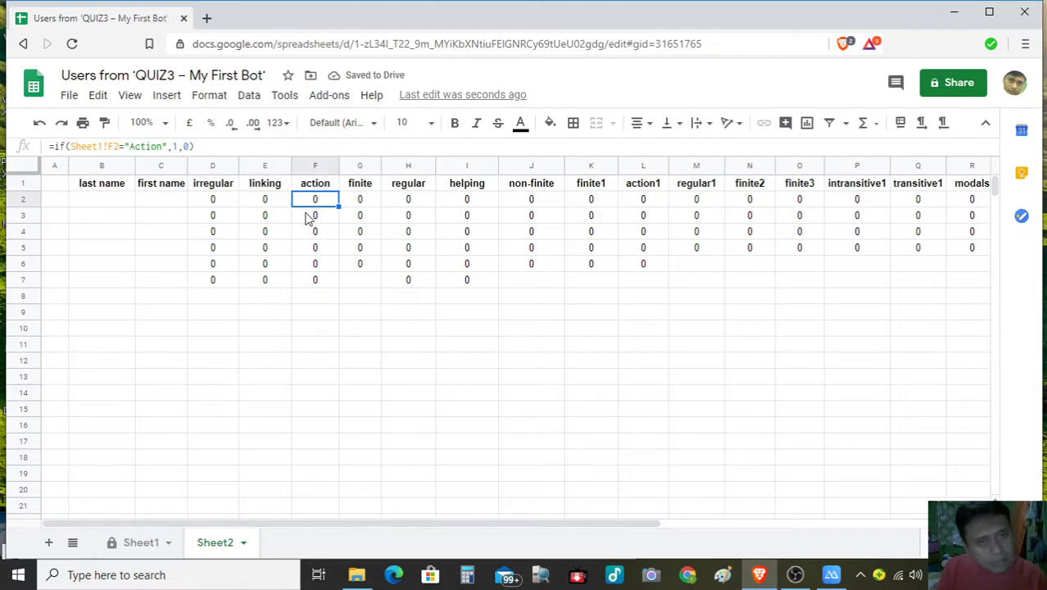
key("Right")
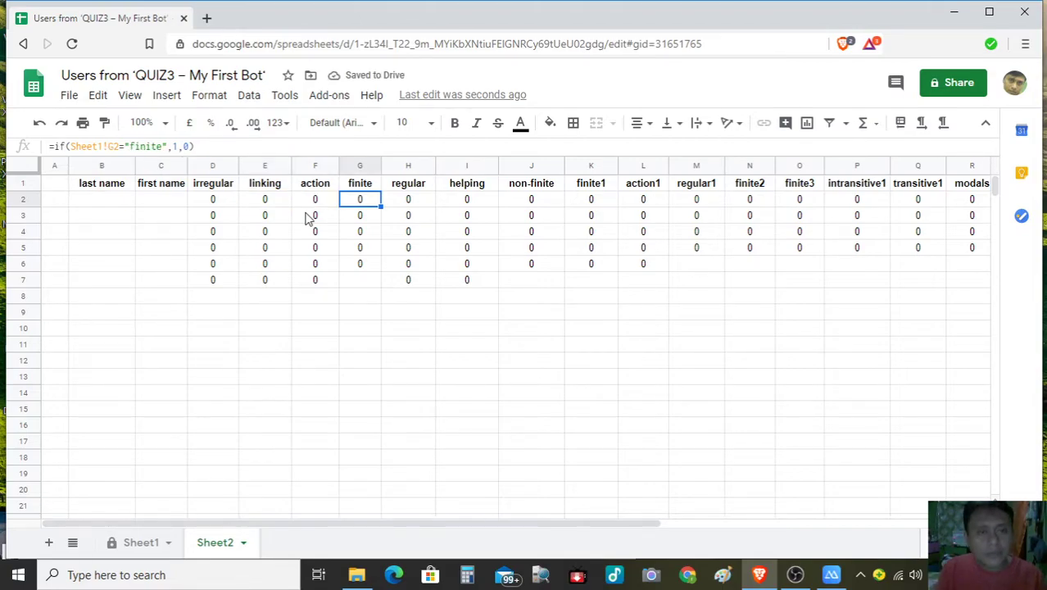
key("Right")
key("Right")
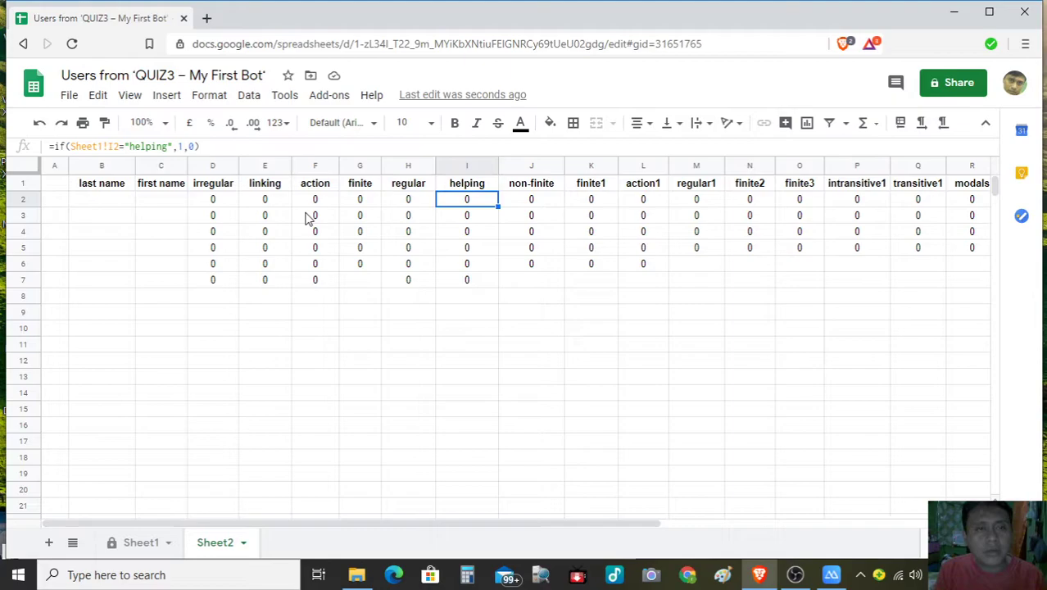
key("Right")
key("Right")
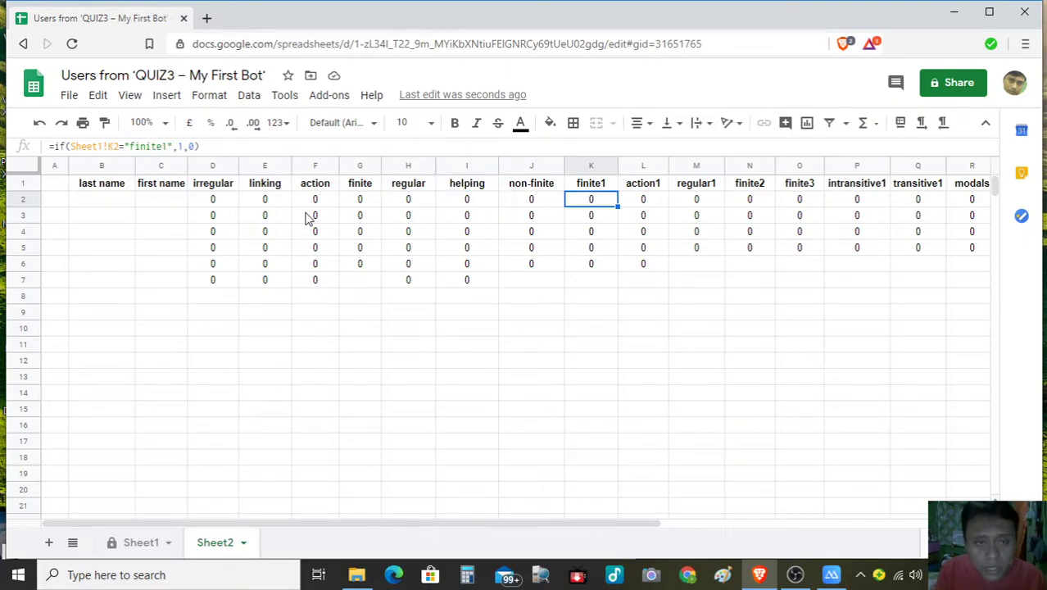
key("Right")
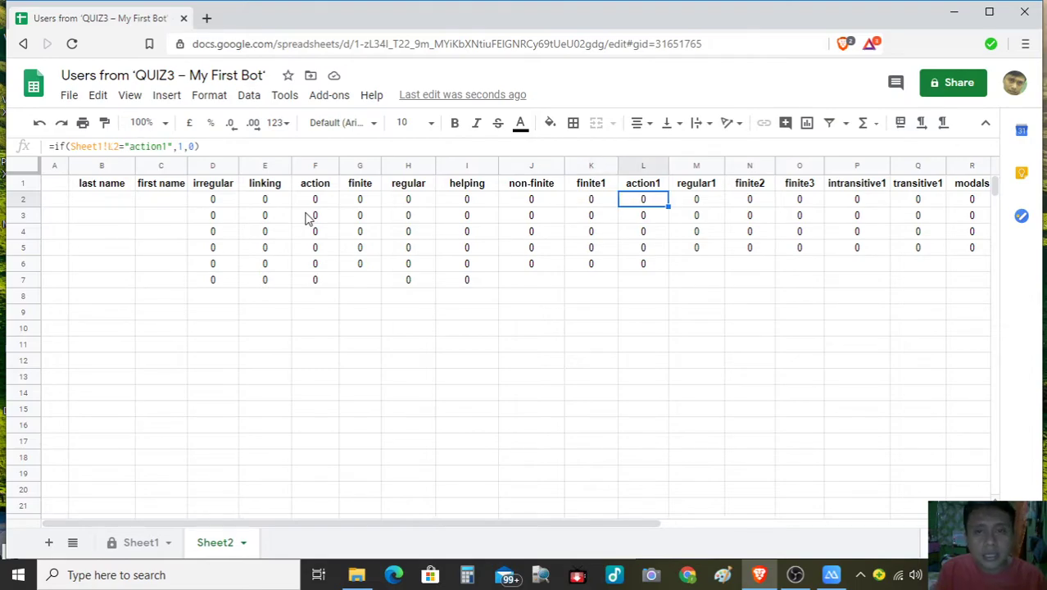
key("Left")
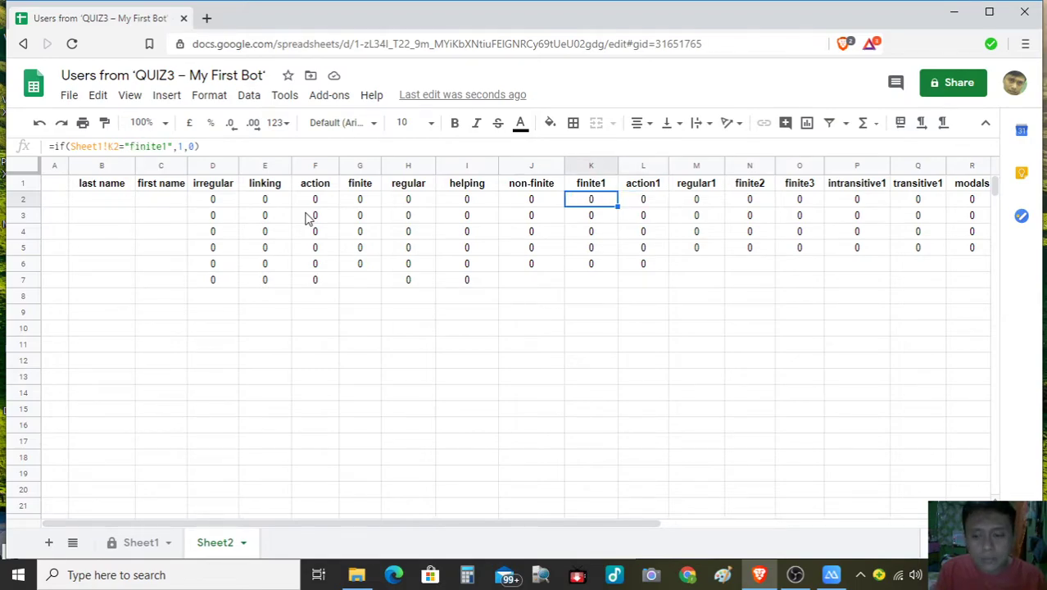
- Drop the trailing 1 from the K2, L2 and M2 answers (finite, action, regular)
left_click(166, 146)
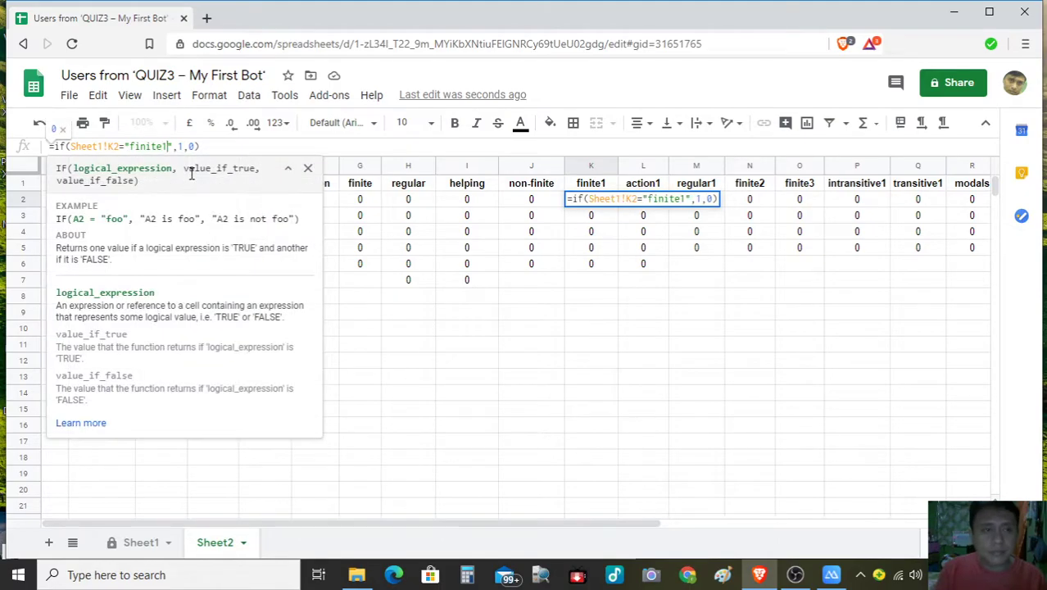
key("BackSpace")
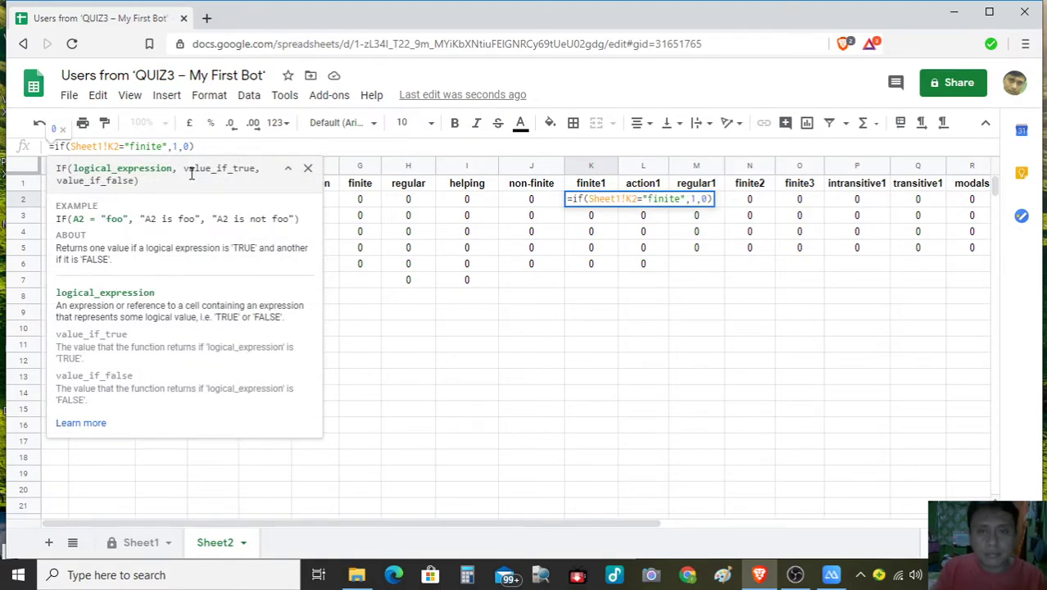
key("Return")
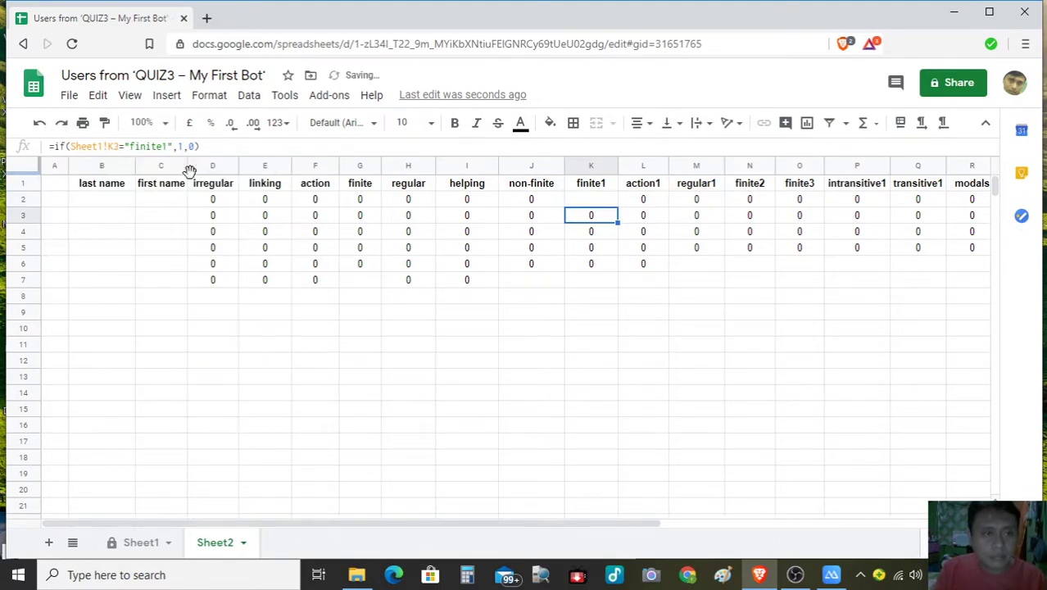
key("Up")
key("Right")
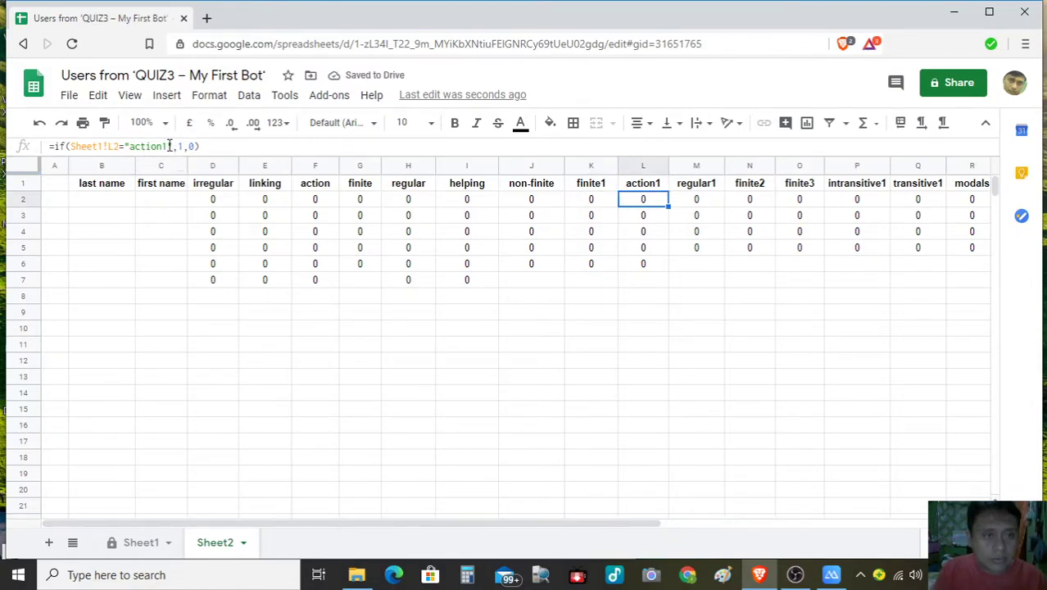
left_click(176, 148)
key("BackSpace")
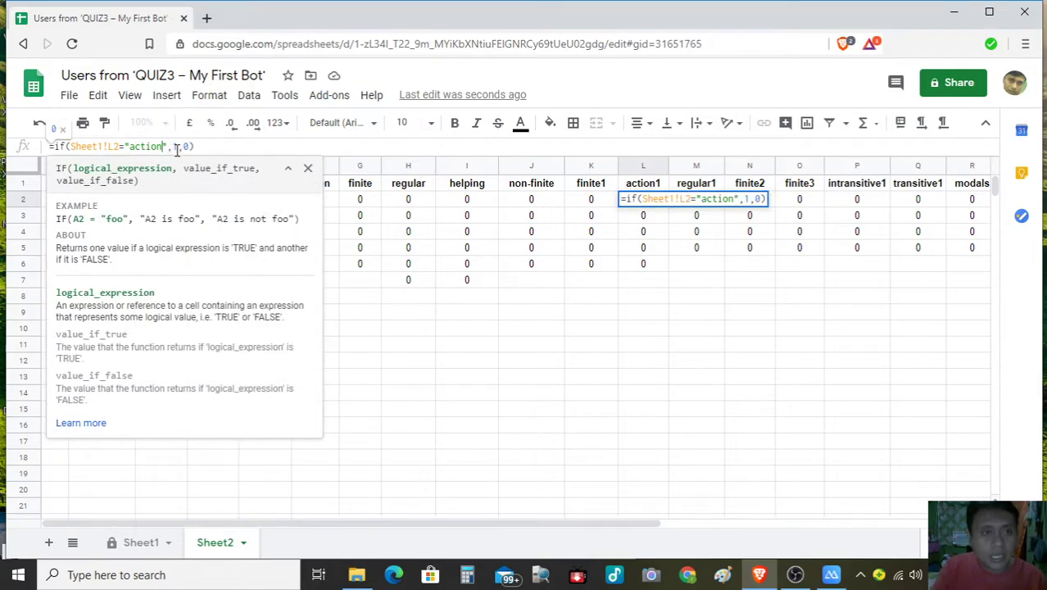
key("Return")
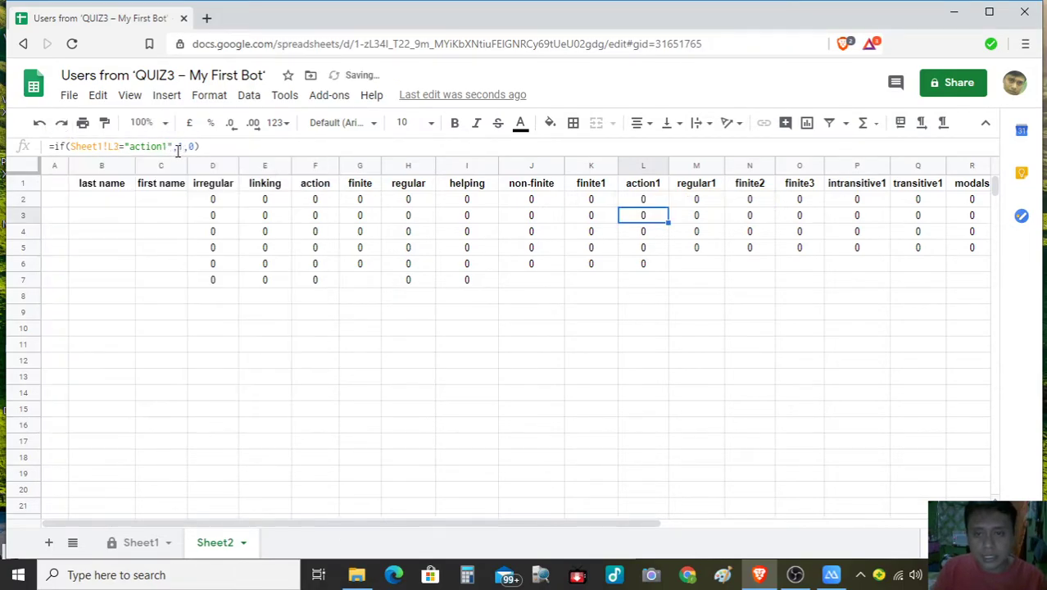
key("Up")
key("Right")
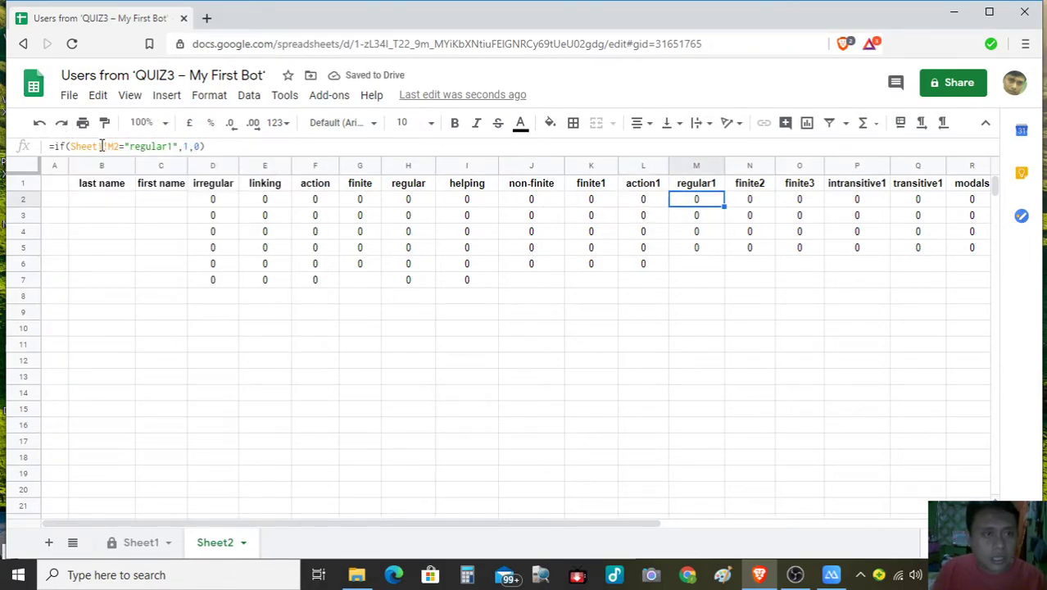
left_click(176, 147)
key("BackSpace")
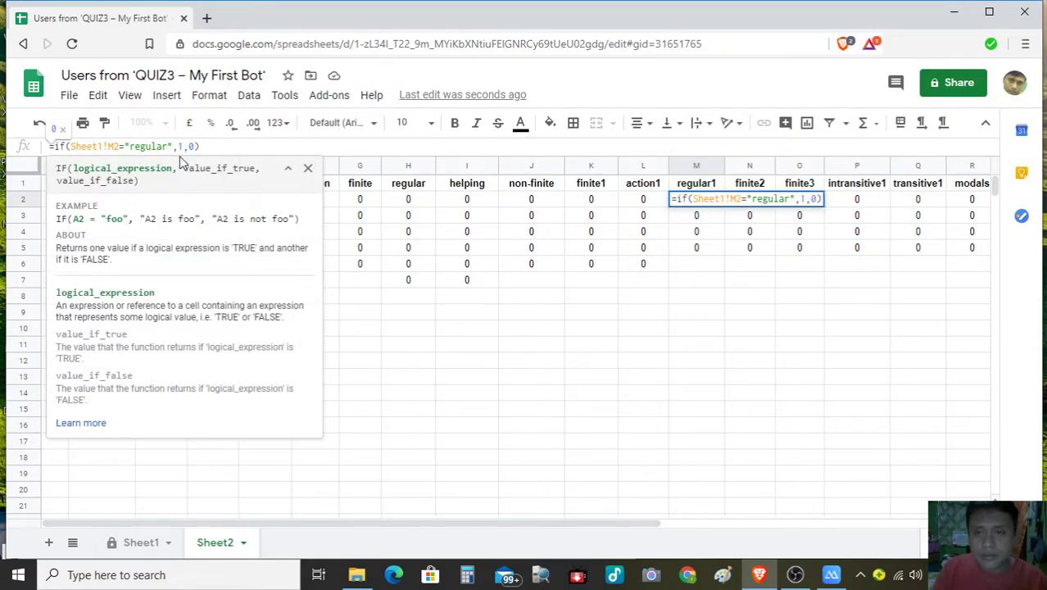
key("Return")
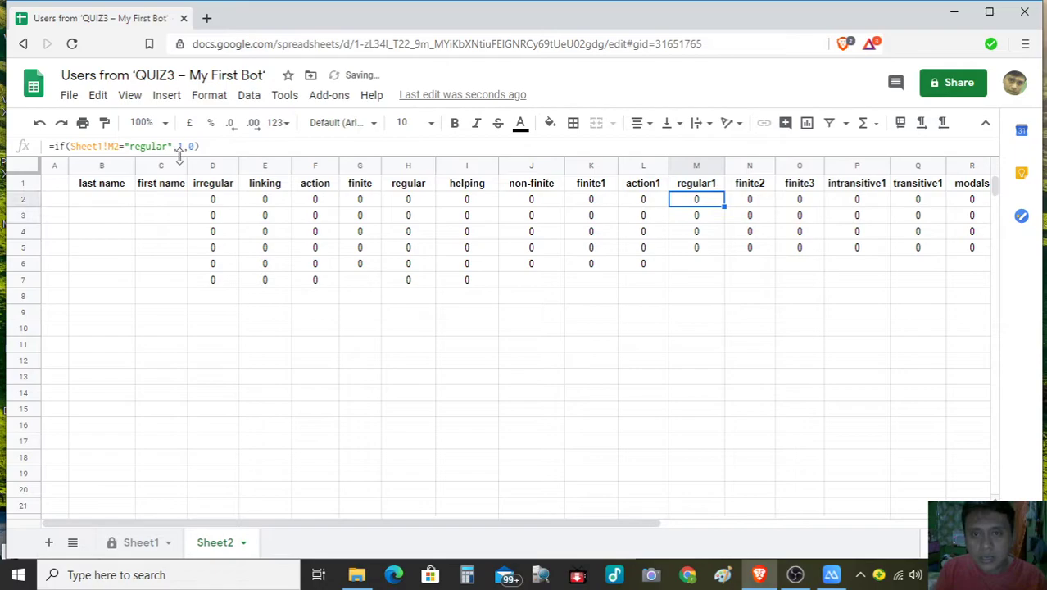
key("Up")
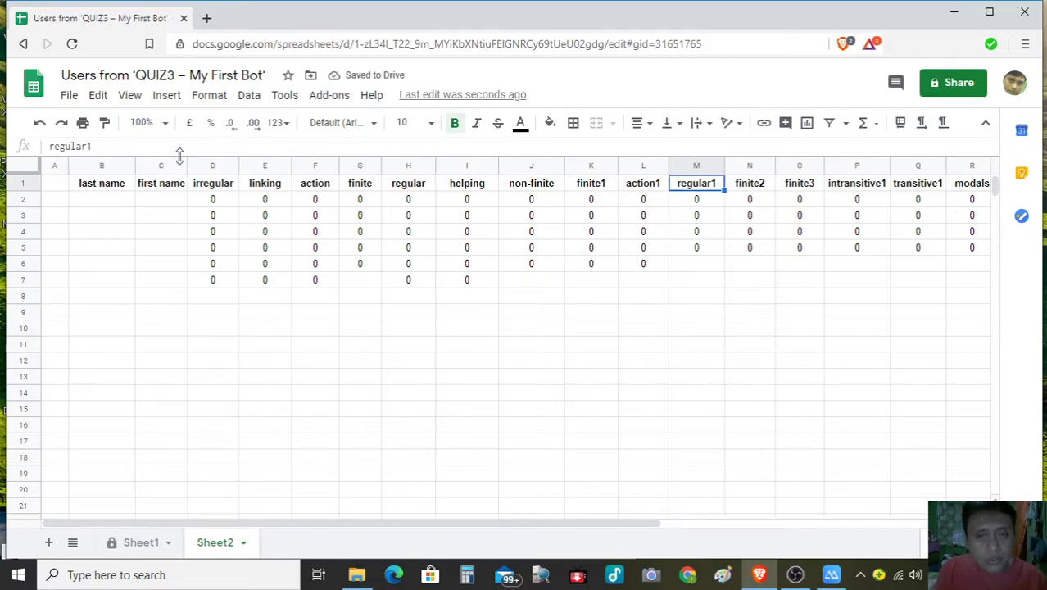
key("Down")
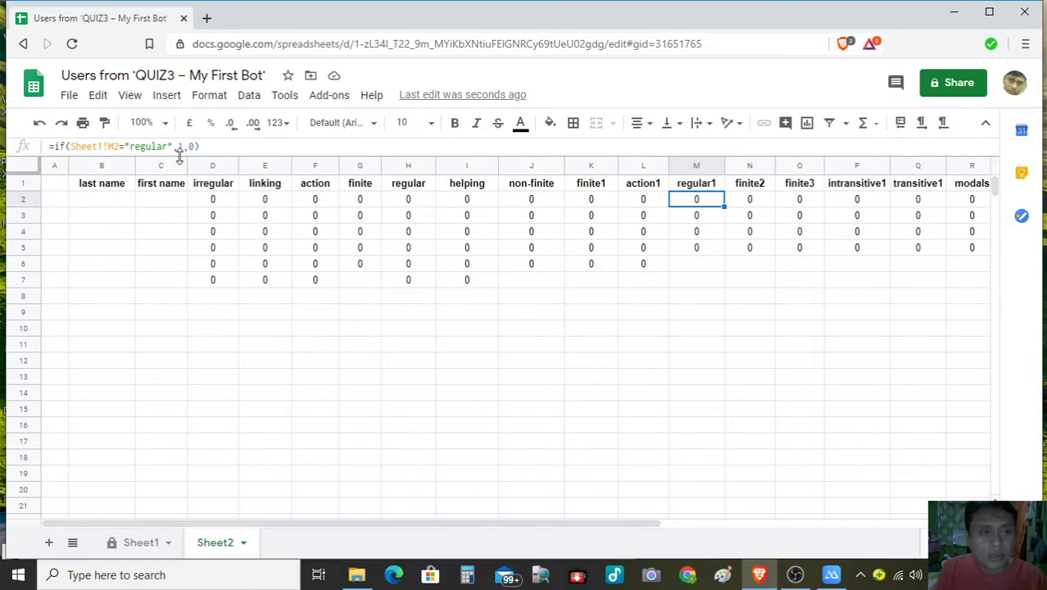
- Leave N2 unchanged and keep O2's formula testing for finite3
key("Right")
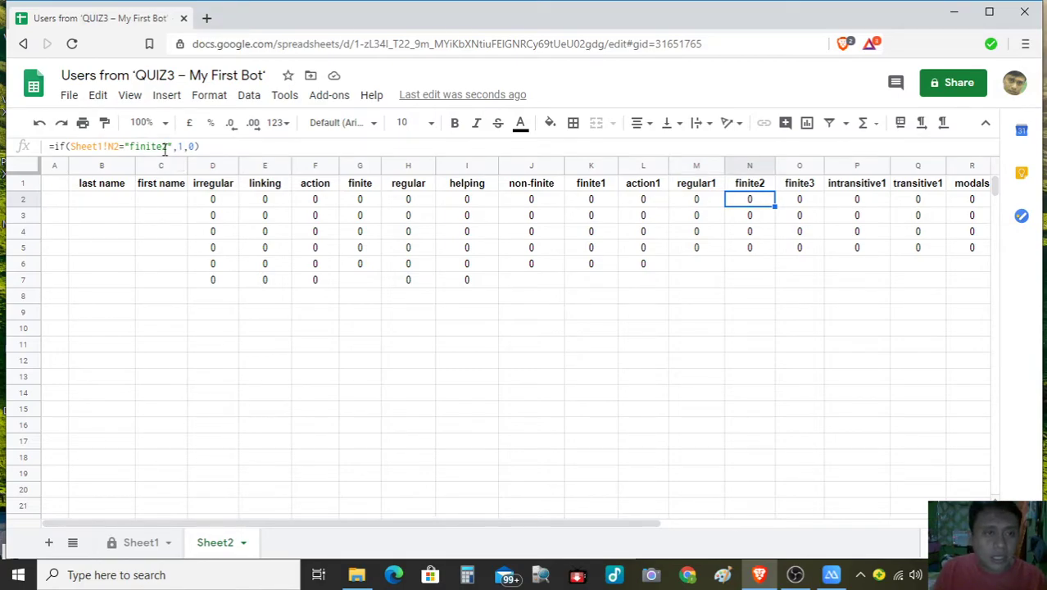
left_click(172, 147)
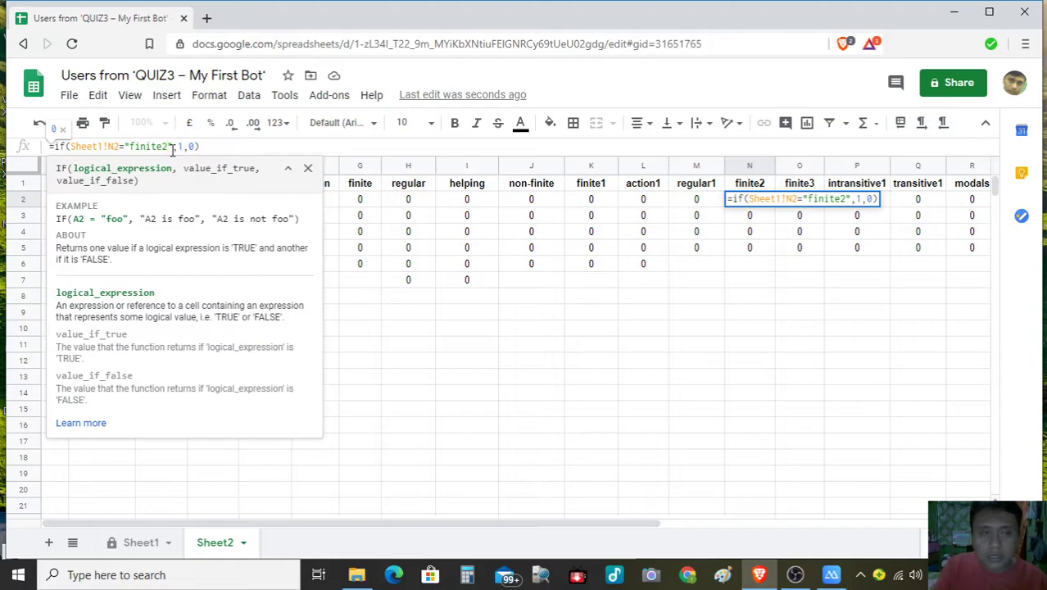
key("Return")
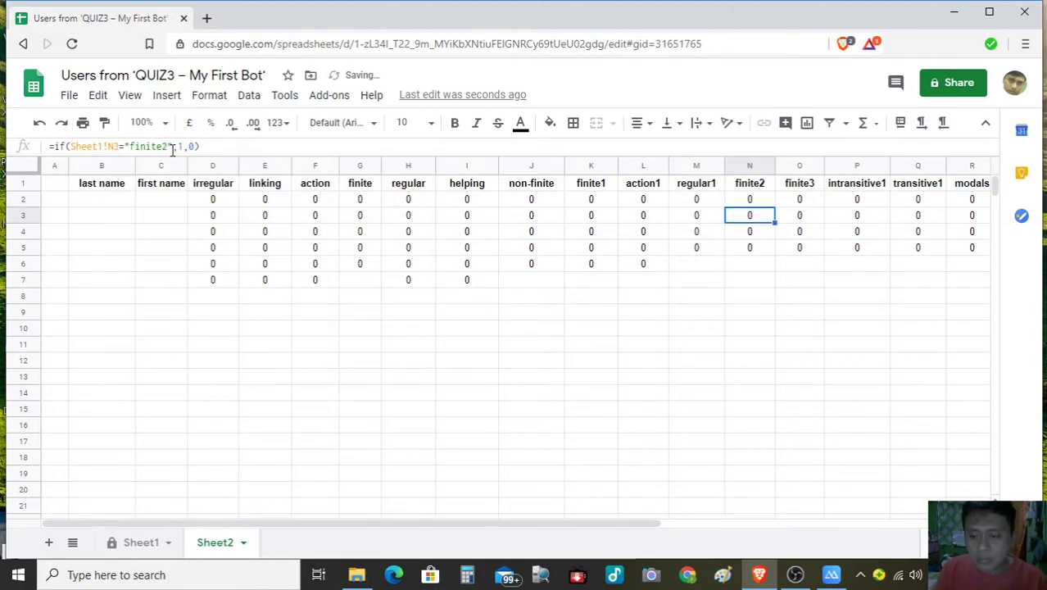
key("Up")
key("Right")
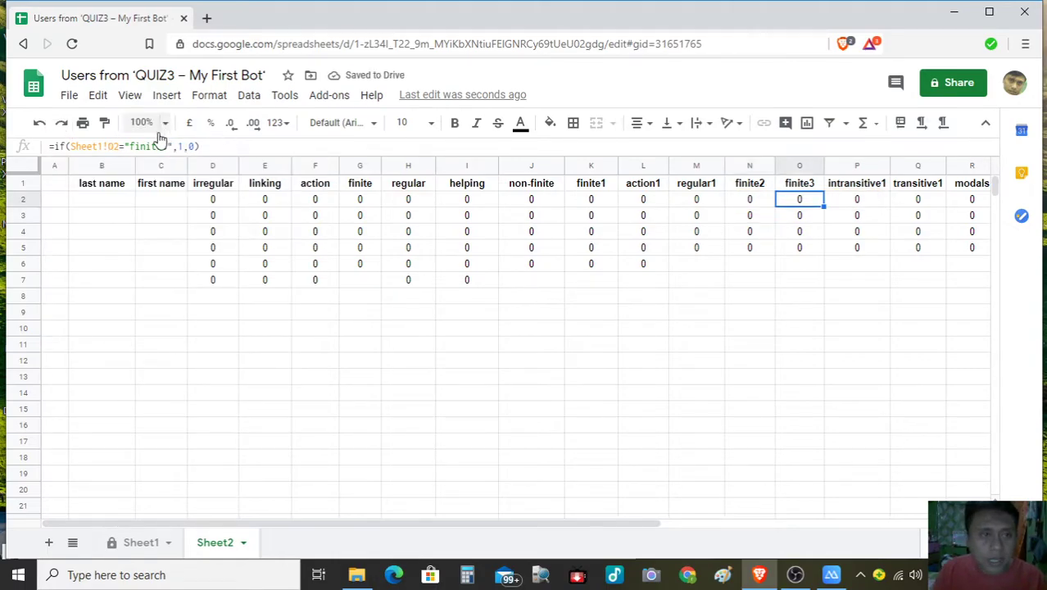
left_click(166, 148)
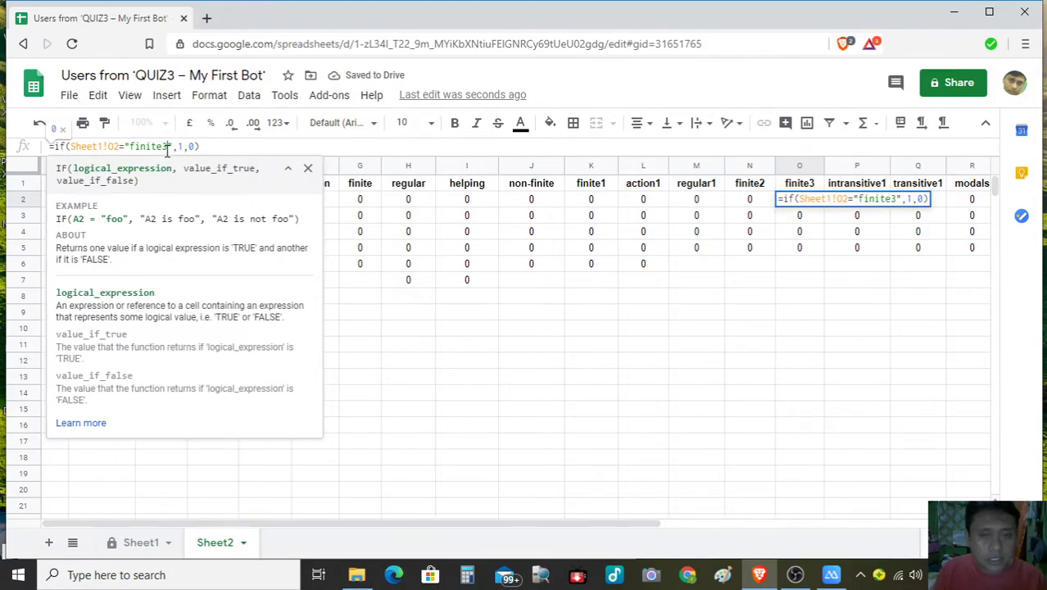
key("BackSpace")
type("3")
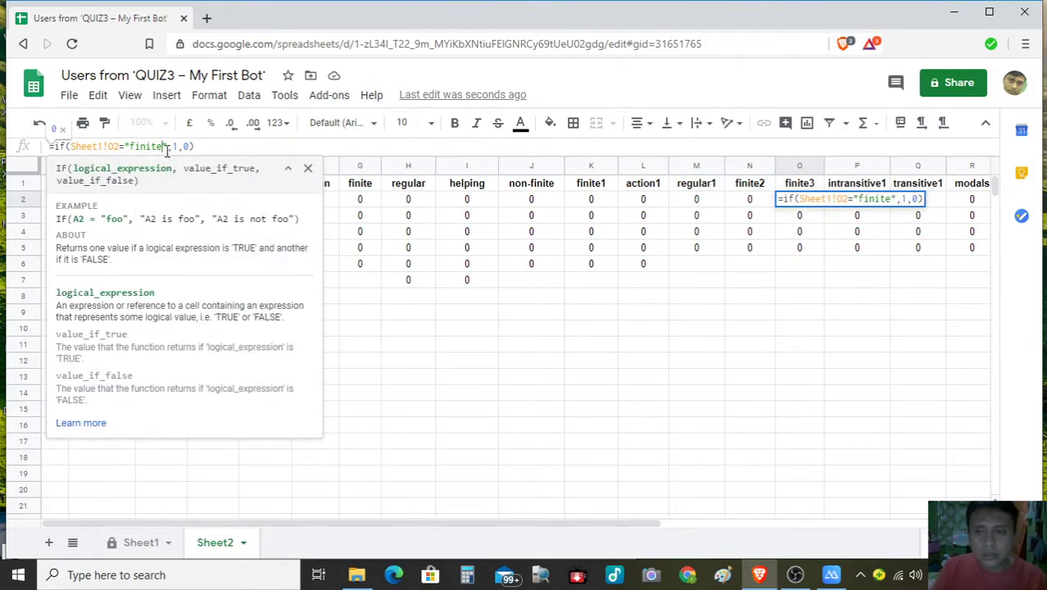
key("Return")
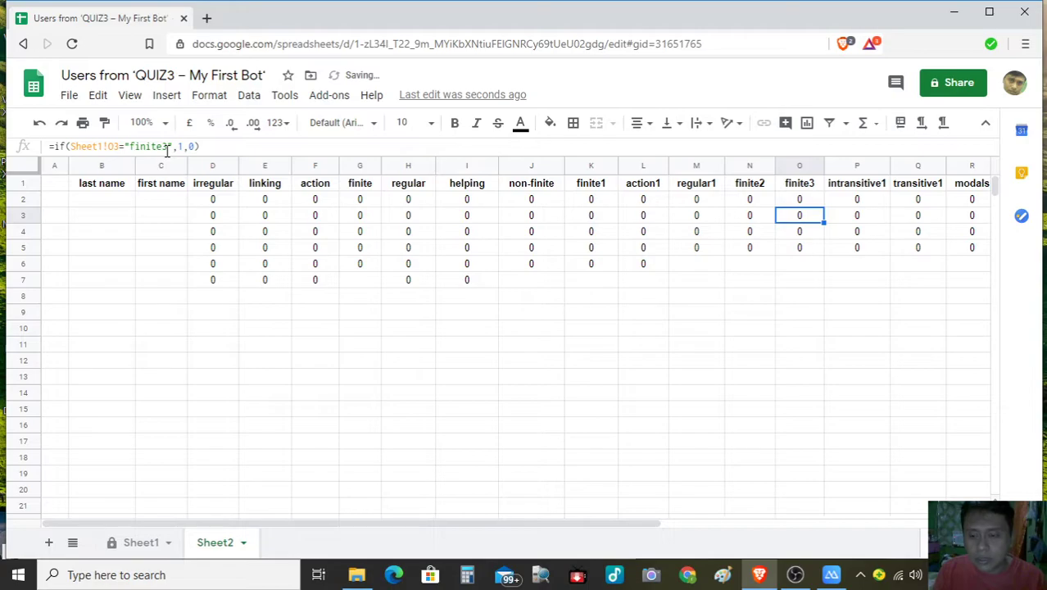
key("Up")
- Drop the trailing 1 from P2 and Q2 so they test intransitive and transitive
key("Right")
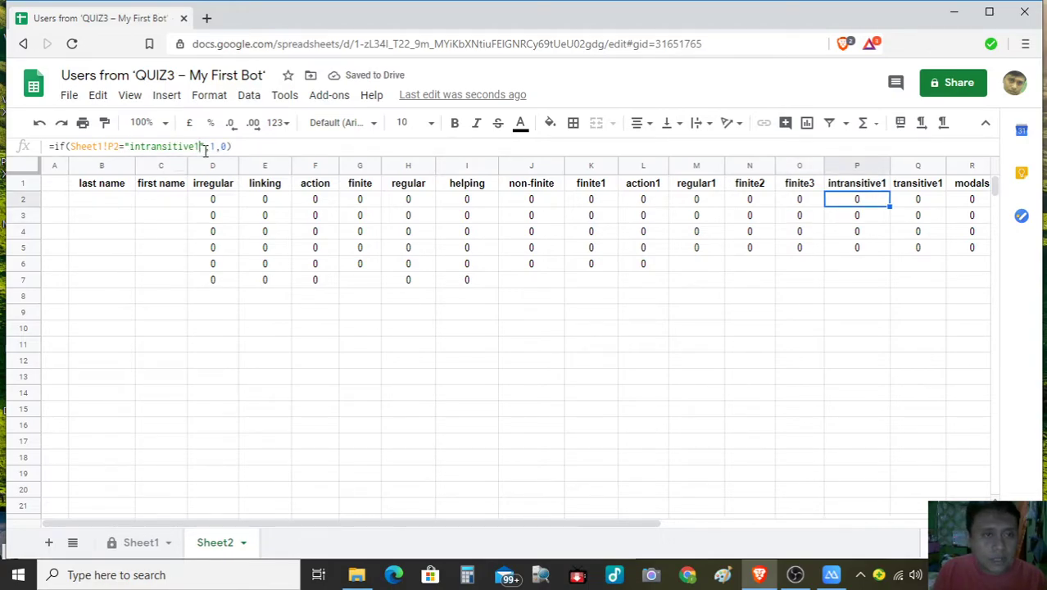
left_click(205, 148)
key("BackSpace")
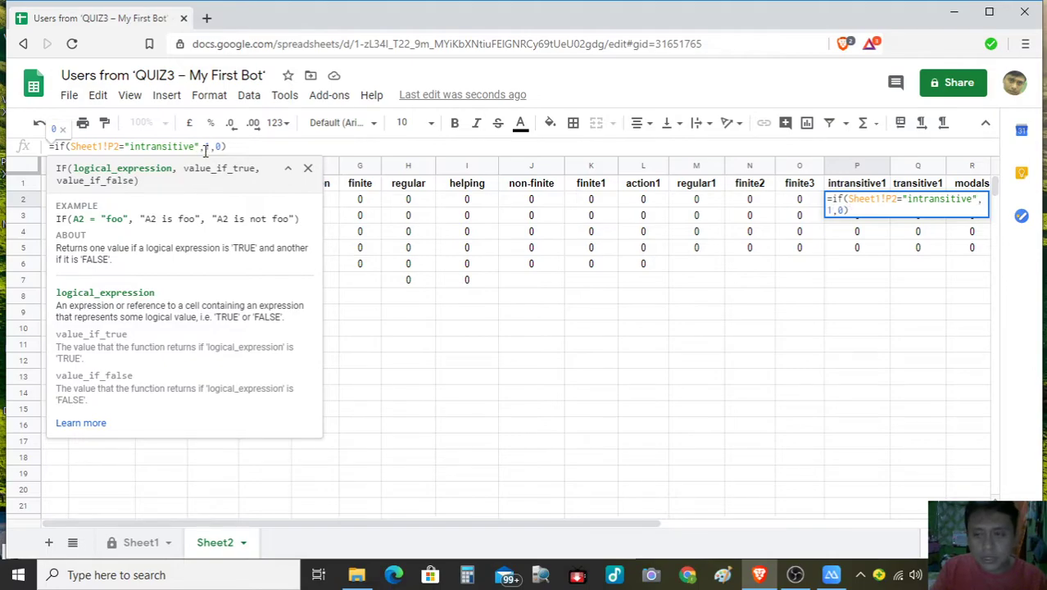
key("Return")
key("Up")
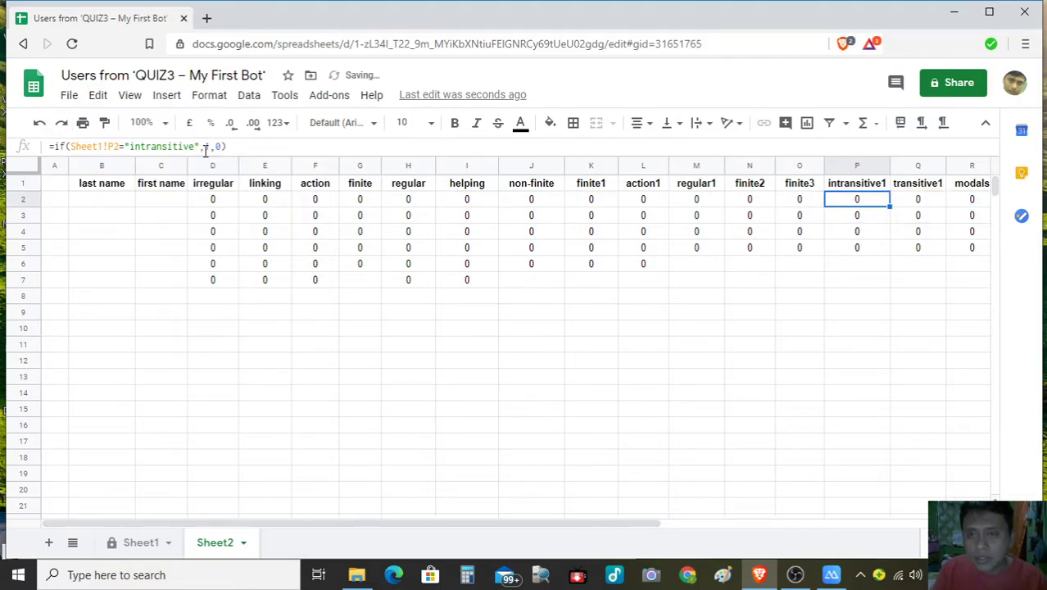
key("Right")
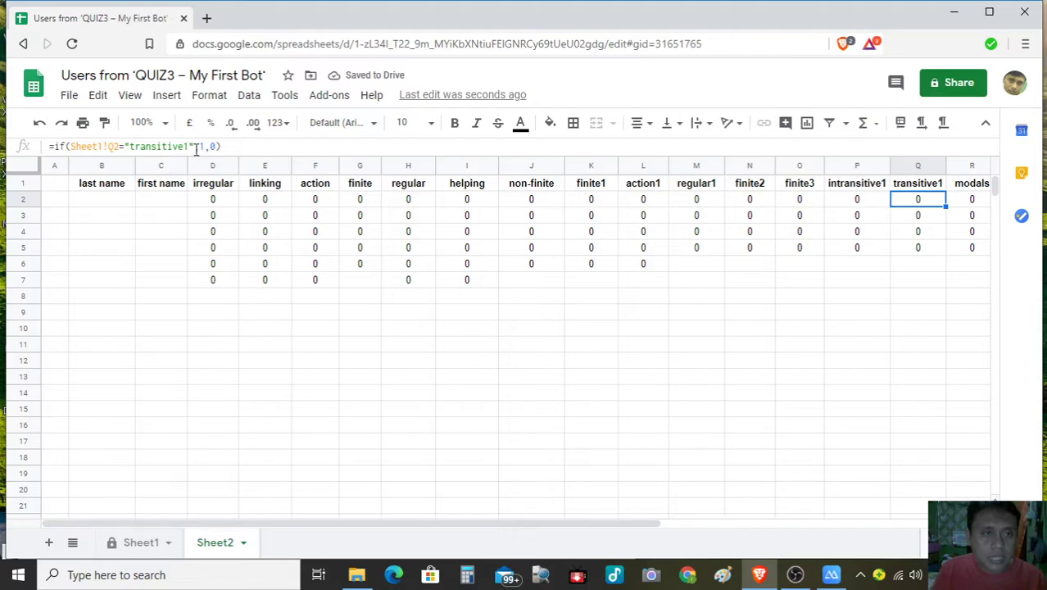
left_click(190, 147)
key("BackSpace")
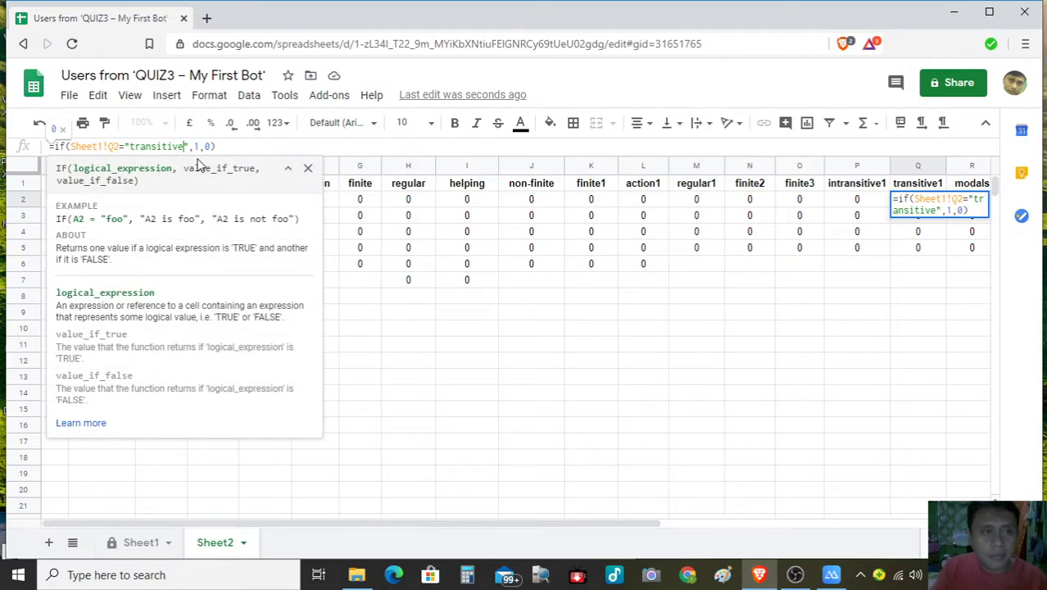
key("Return")
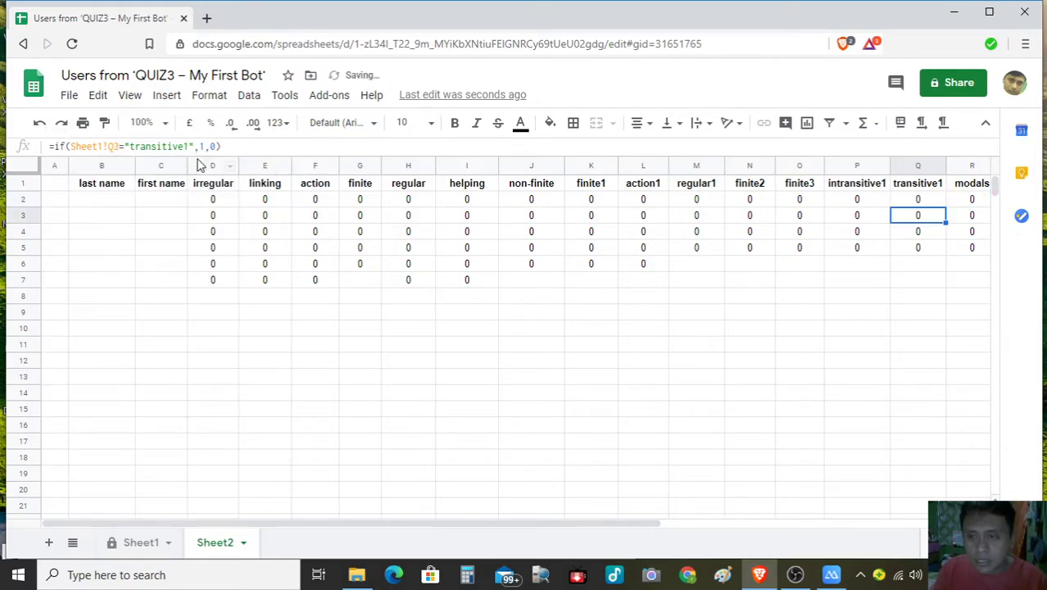
key("Up")
key("Right")
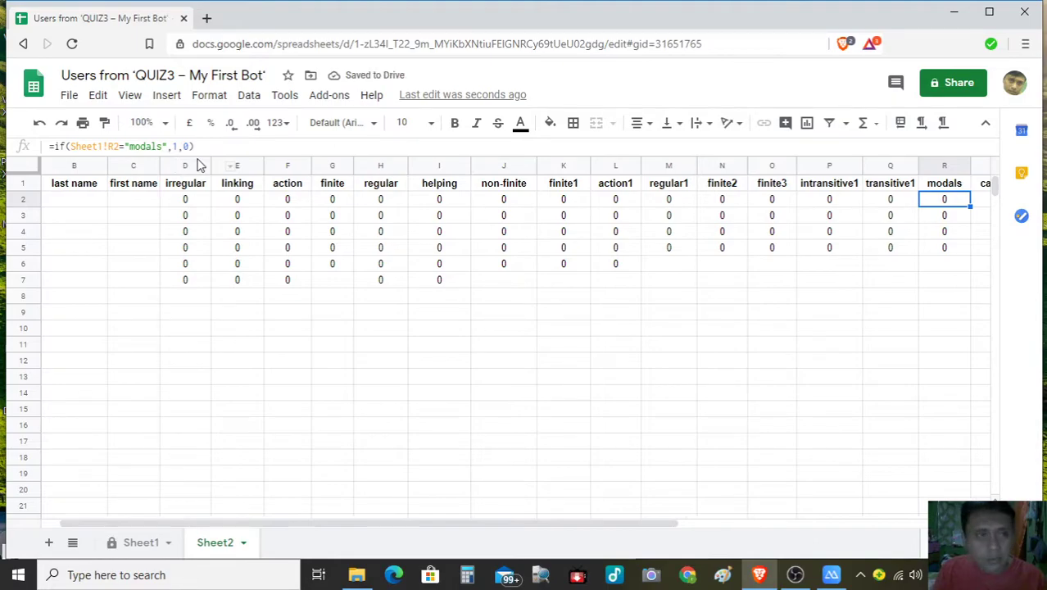
key("Right")
key("Right")
key("Right")
key("Right")
key("Right")
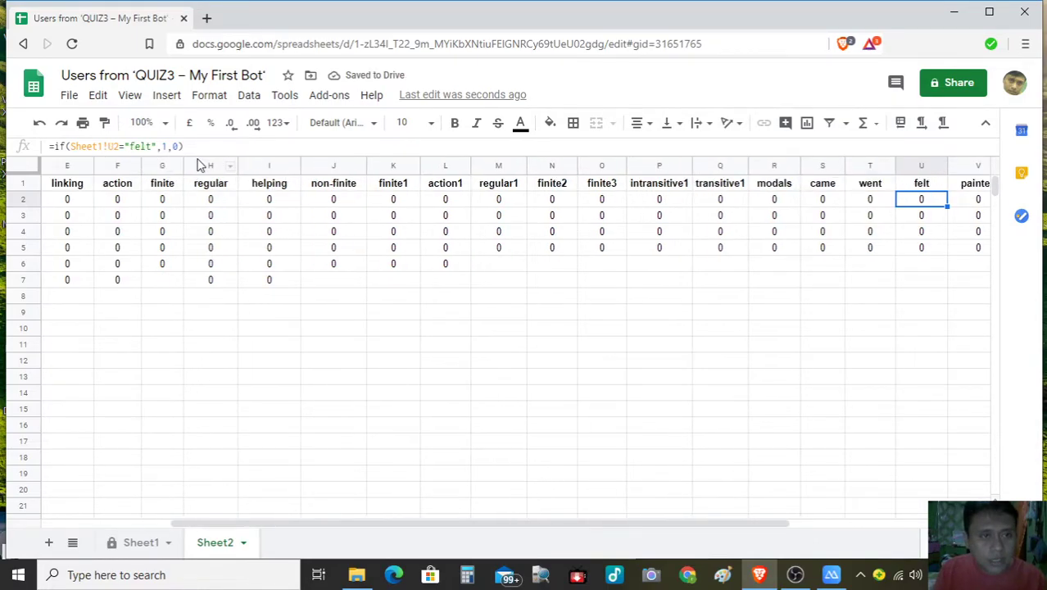
key("Right")
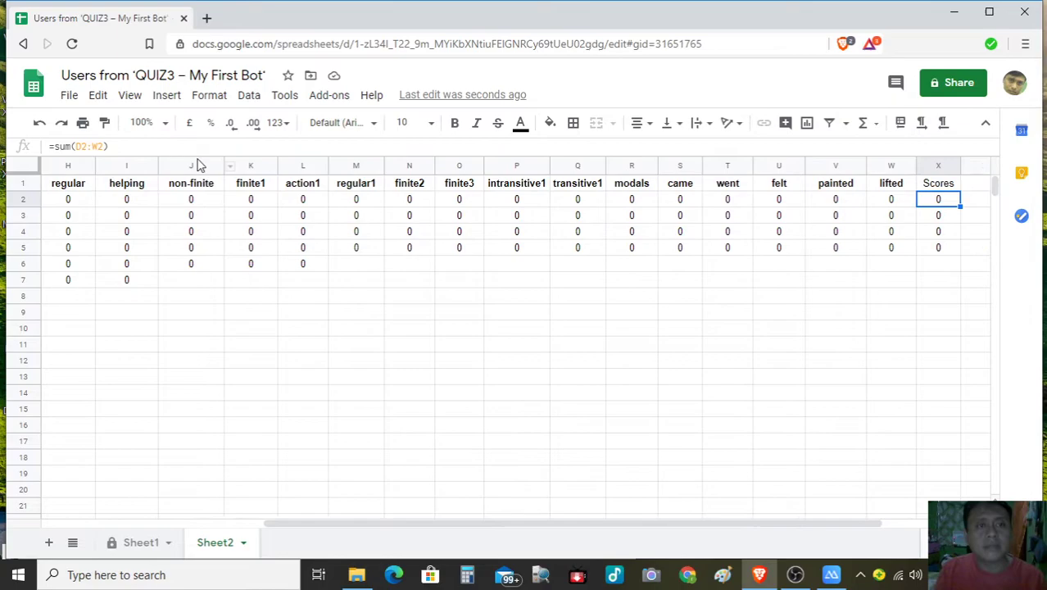
key("Right")
key("Left")
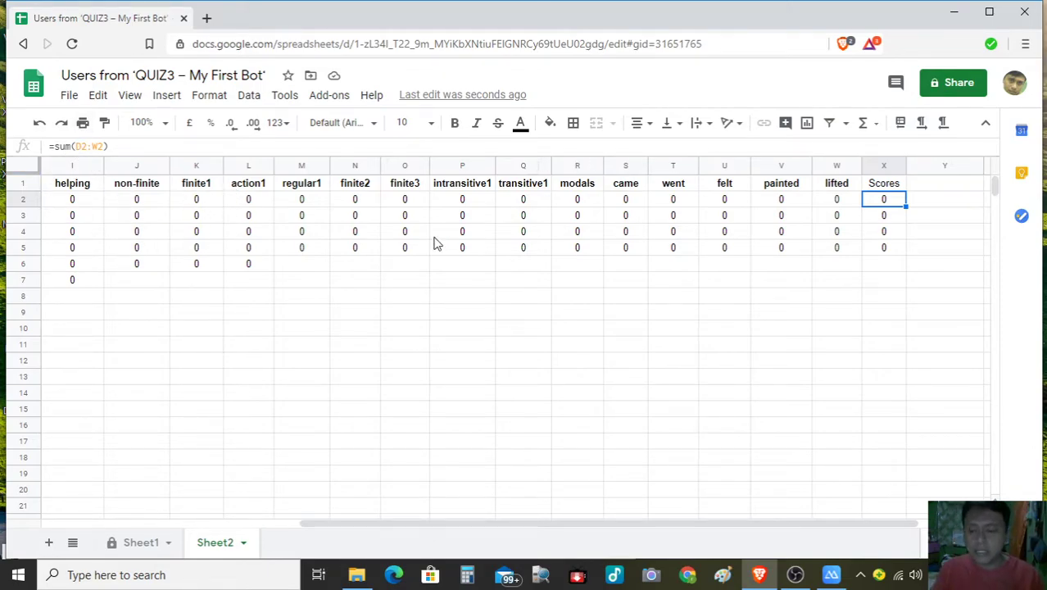
key("Left")
key("Left")
key("Left")
key("Left")
key("Left")
key("Left")
key("Left")
key("Left")
key("Left")
key("Left")
key("Left")
key("Left")
key("Left")
key("Left")
key("Left")
key("Left")
key("Left")
key("Left")
key("Left")
key("Left")
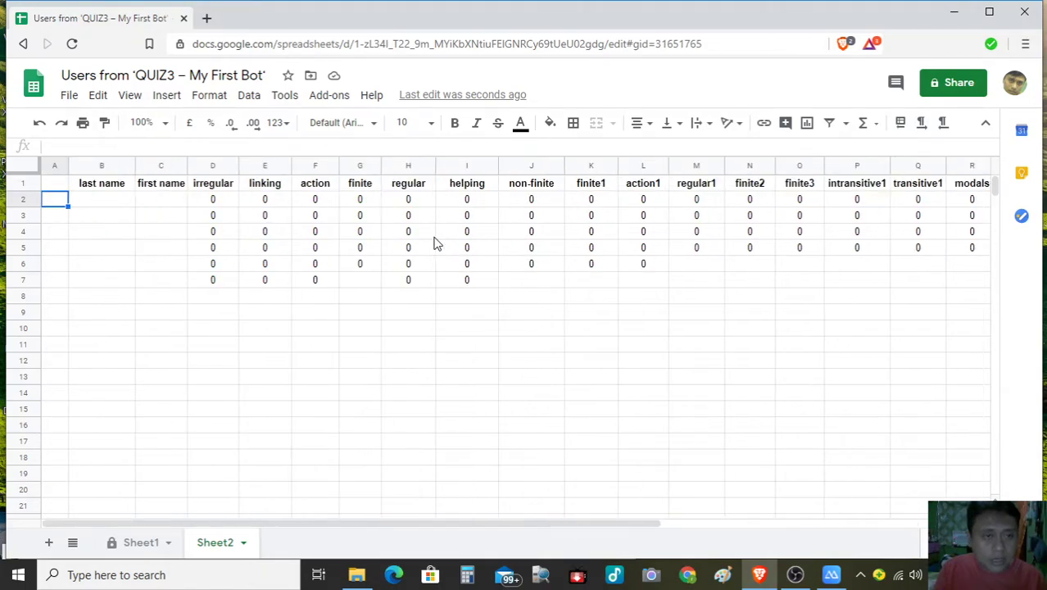
- Fill the last-name (B2) and first-name (C2) references down to about row 10
left_click(219, 201)
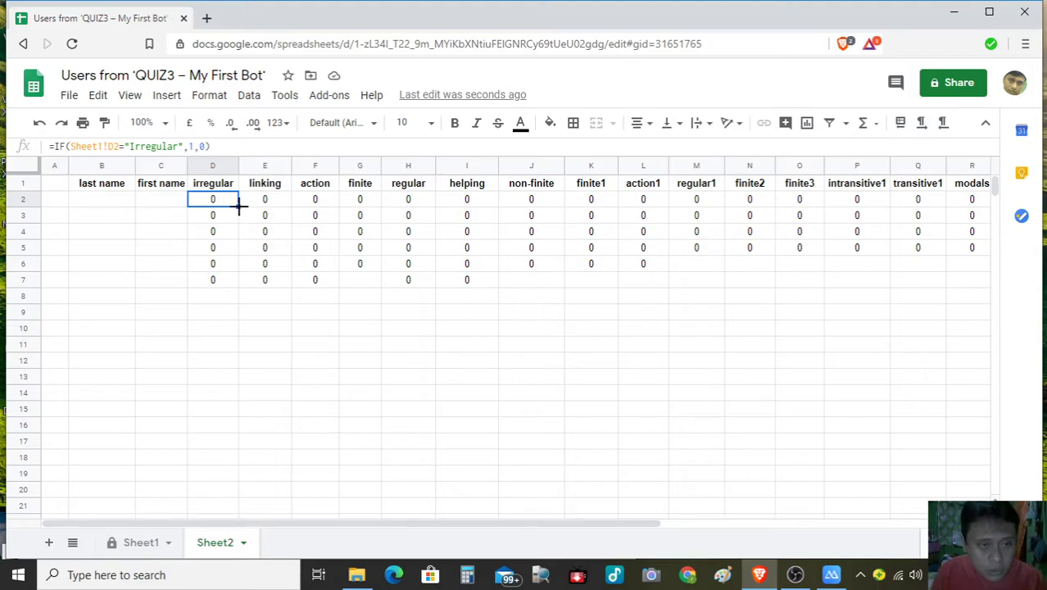
left_click(115, 201)
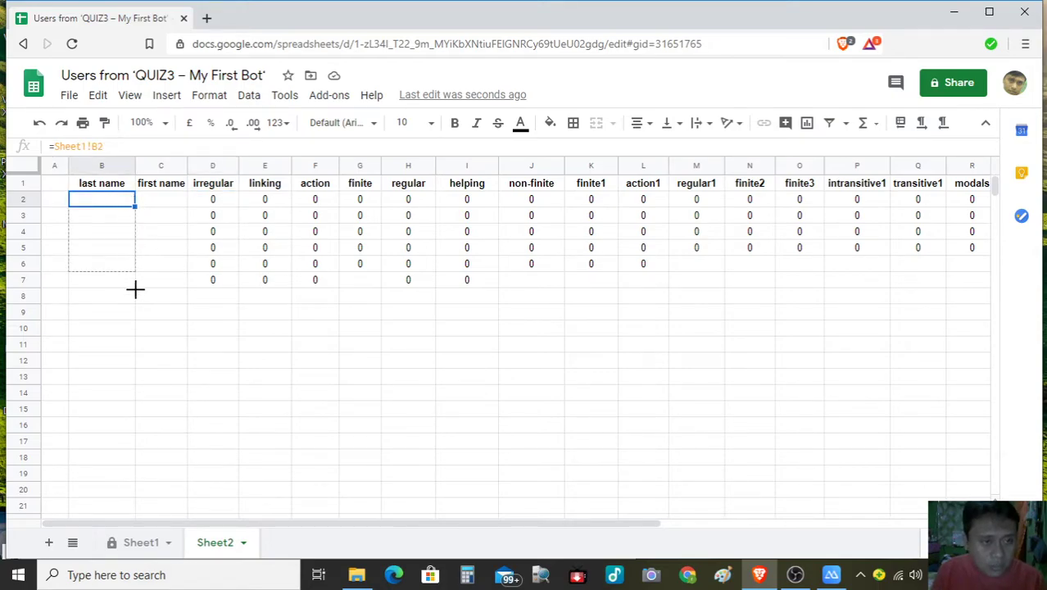
left_click_drag(135, 289, 133, 328)
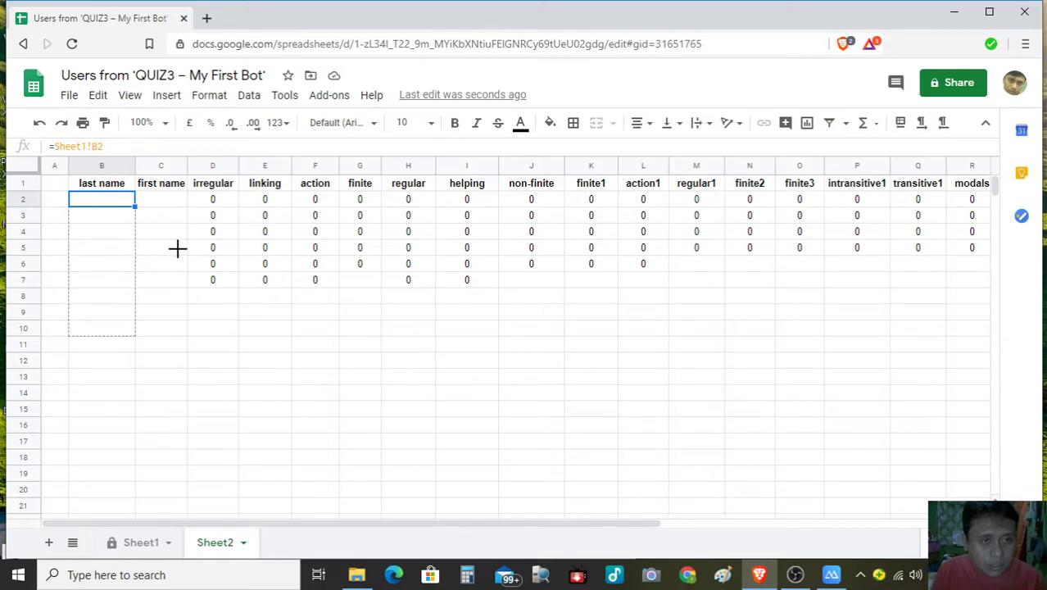
left_click(188, 203)
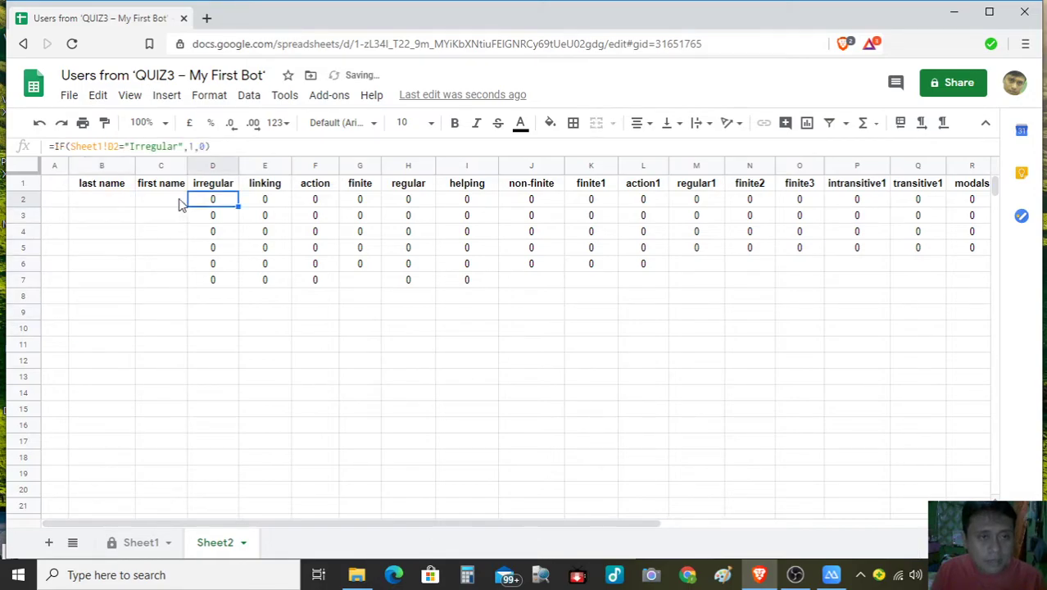
left_click(180, 203)
left_click_drag(187, 205, 180, 324)
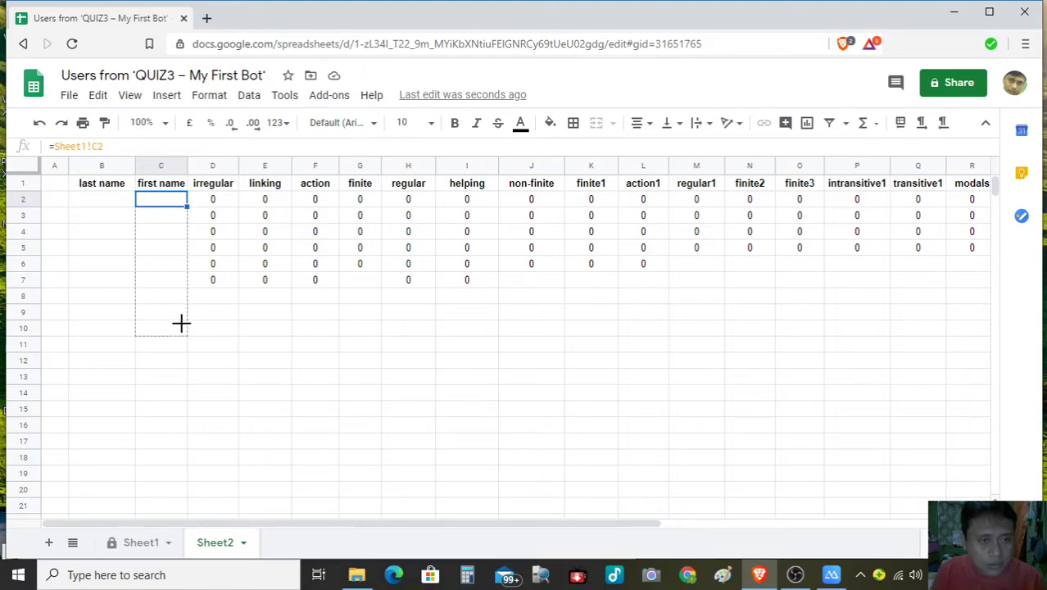
- Fill the irregular, linking and action formulas in D2–F2 down to row 9
left_click(227, 205)
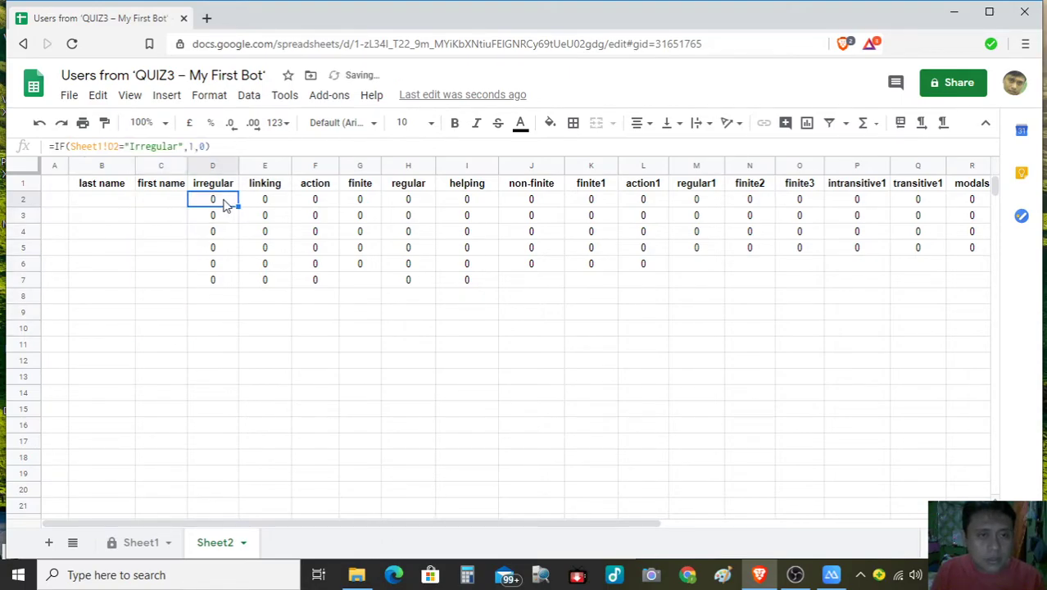
left_click_drag(237, 206, 254, 307)
left_click(265, 201)
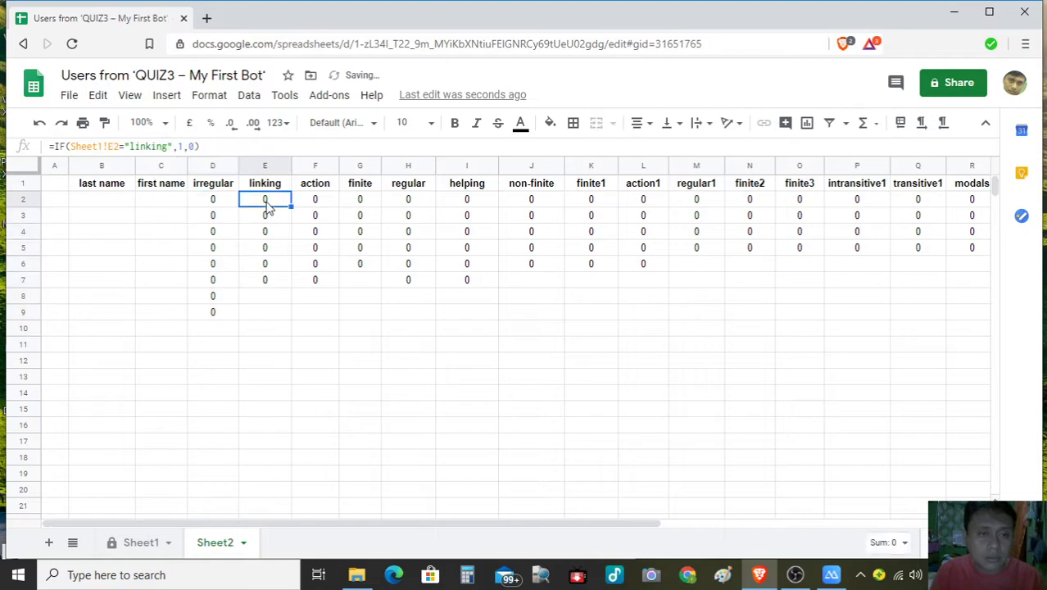
left_click_drag(291, 207, 287, 314)
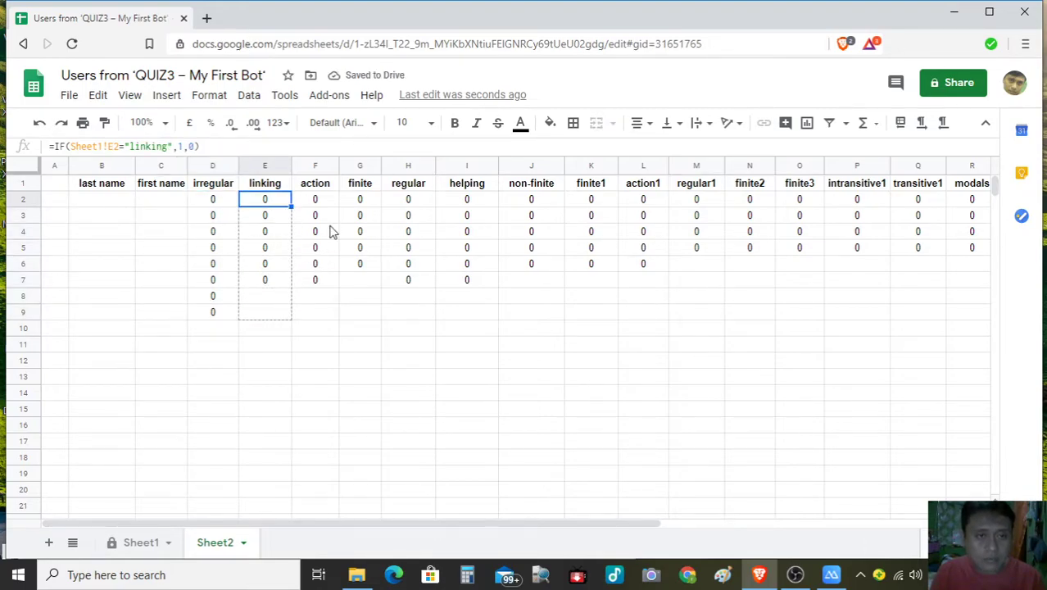
left_click(324, 210)
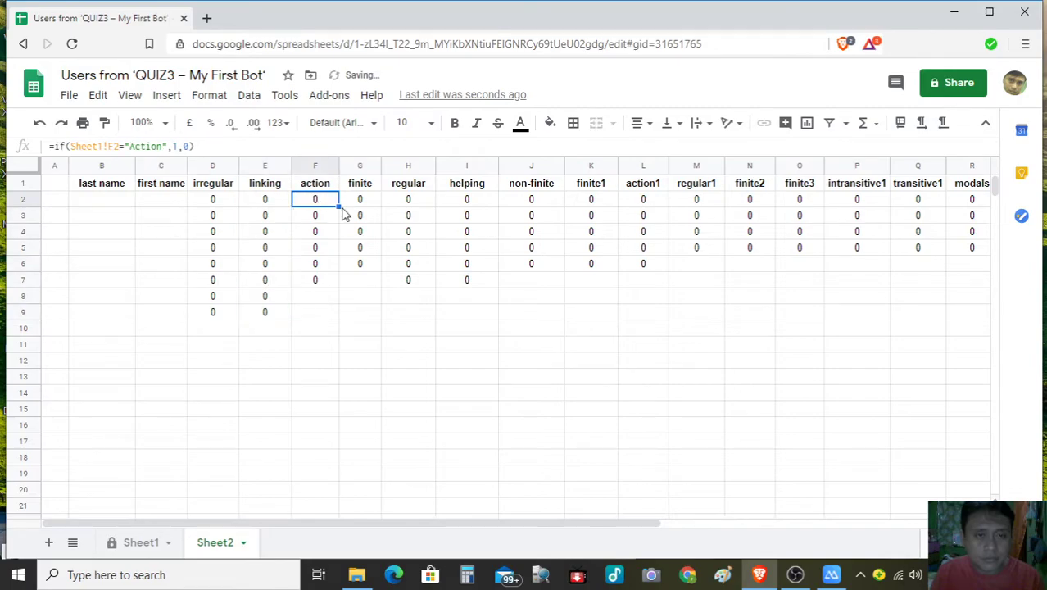
left_click_drag(338, 209, 329, 313)
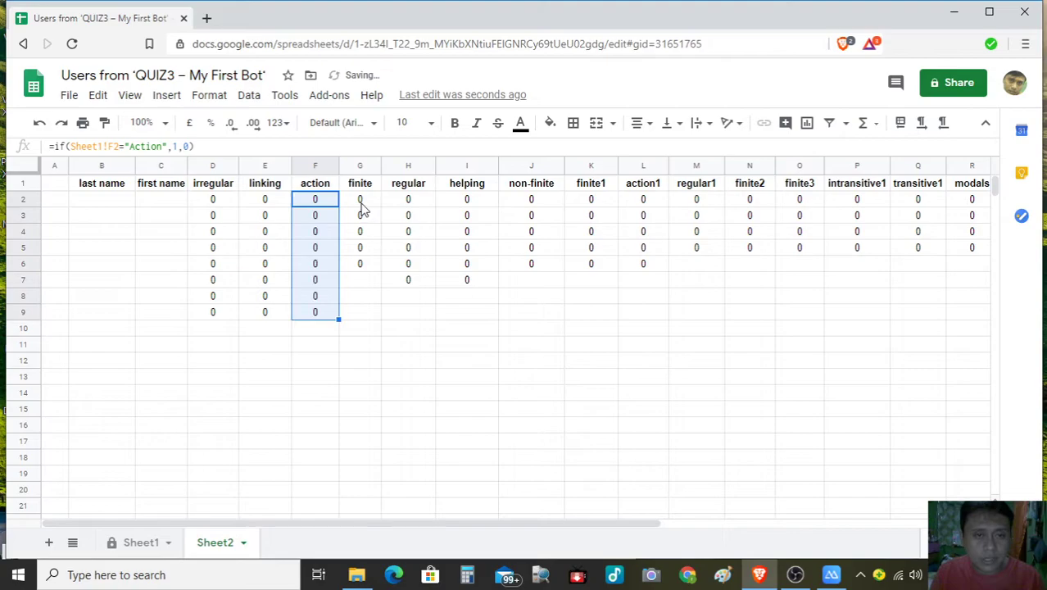
- Fill the finite, regular, helping and non-finite formulas in G2–J2 down to row 9
left_click(363, 203)
left_click_drag(381, 206, 375, 308)
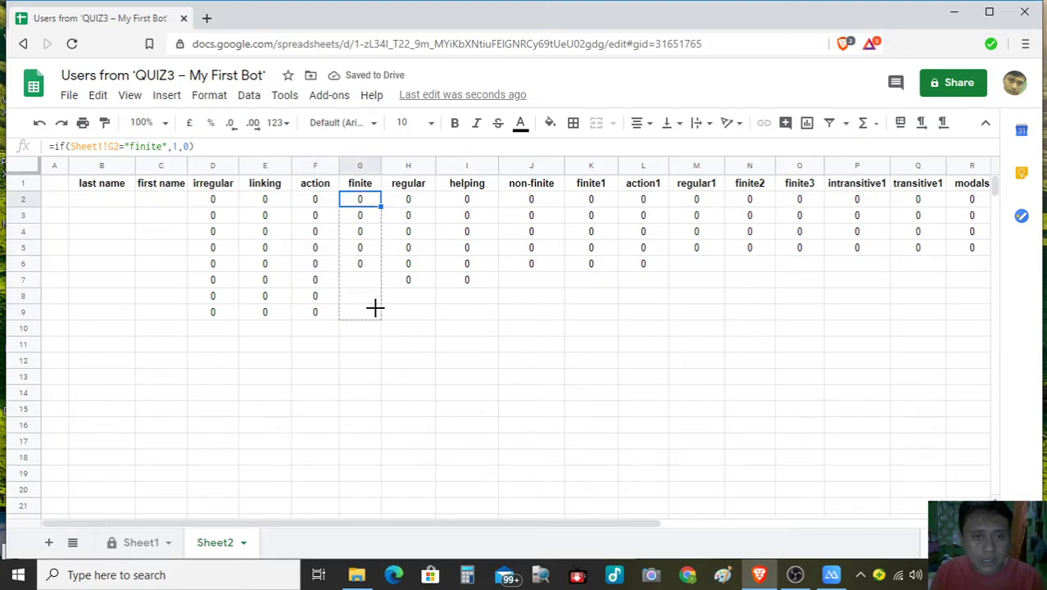
left_click(427, 202)
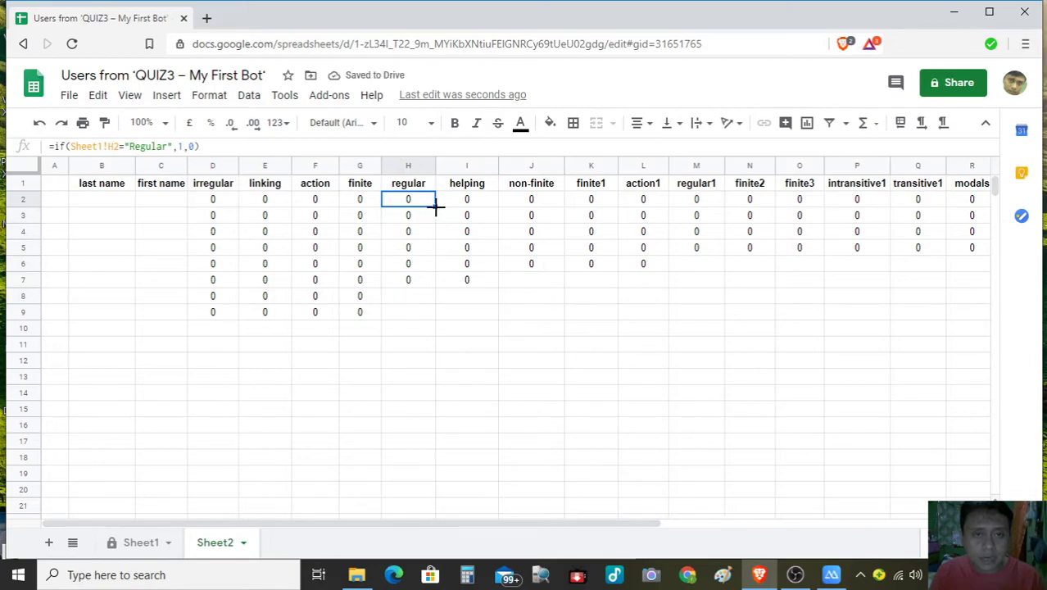
left_click_drag(437, 206, 434, 305)
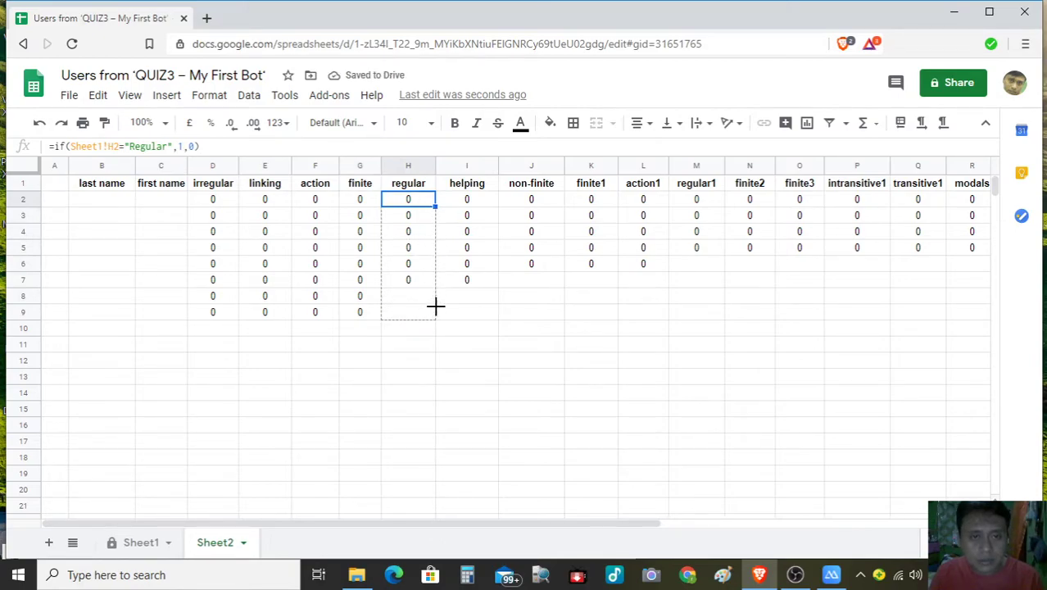
left_click(479, 206)
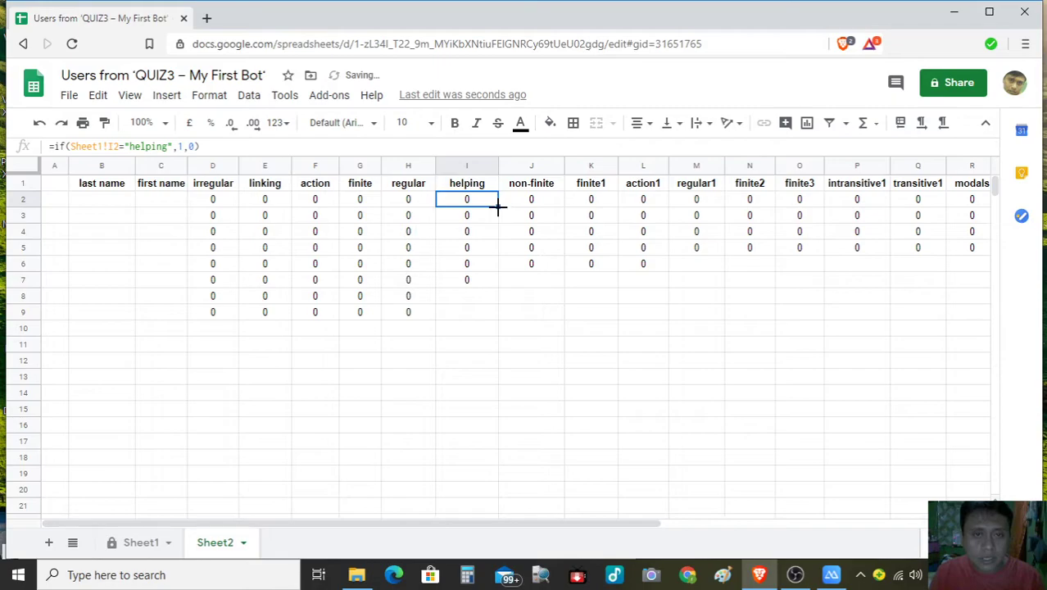
left_click_drag(498, 208, 525, 279)
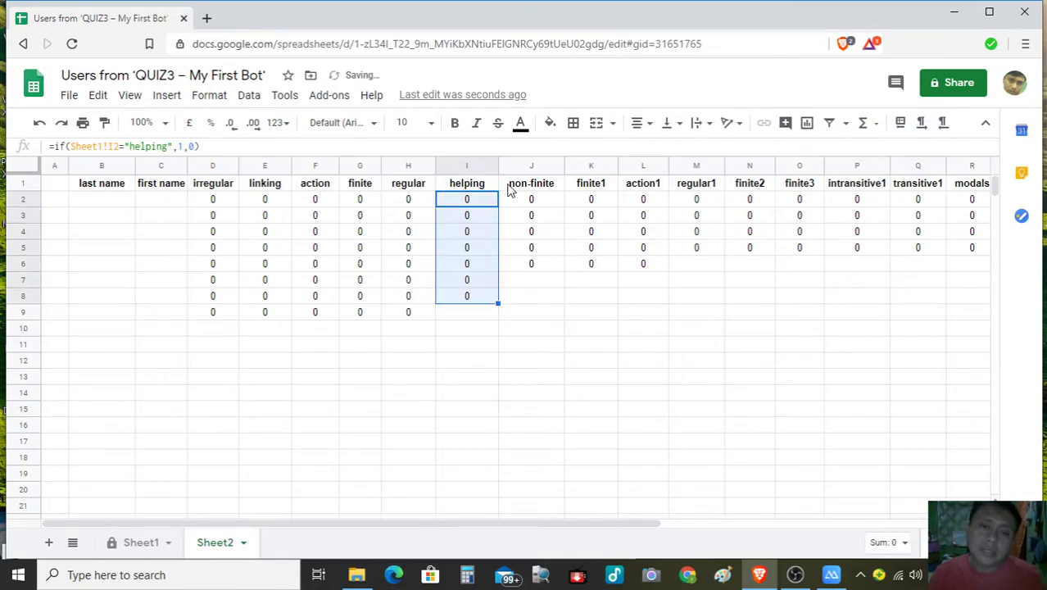
left_click(533, 201)
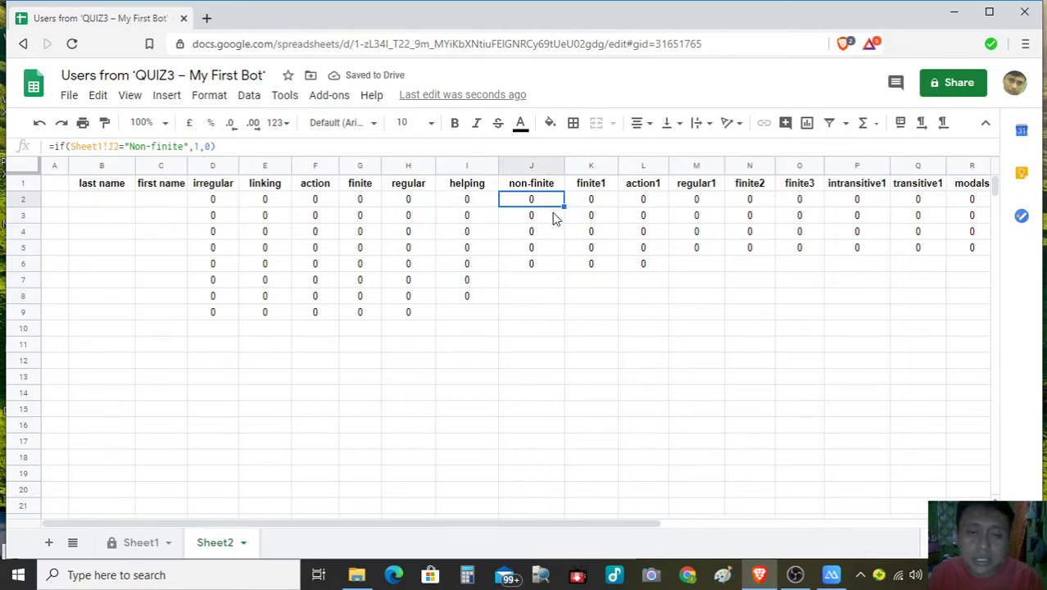
left_click_drag(564, 207, 556, 308)
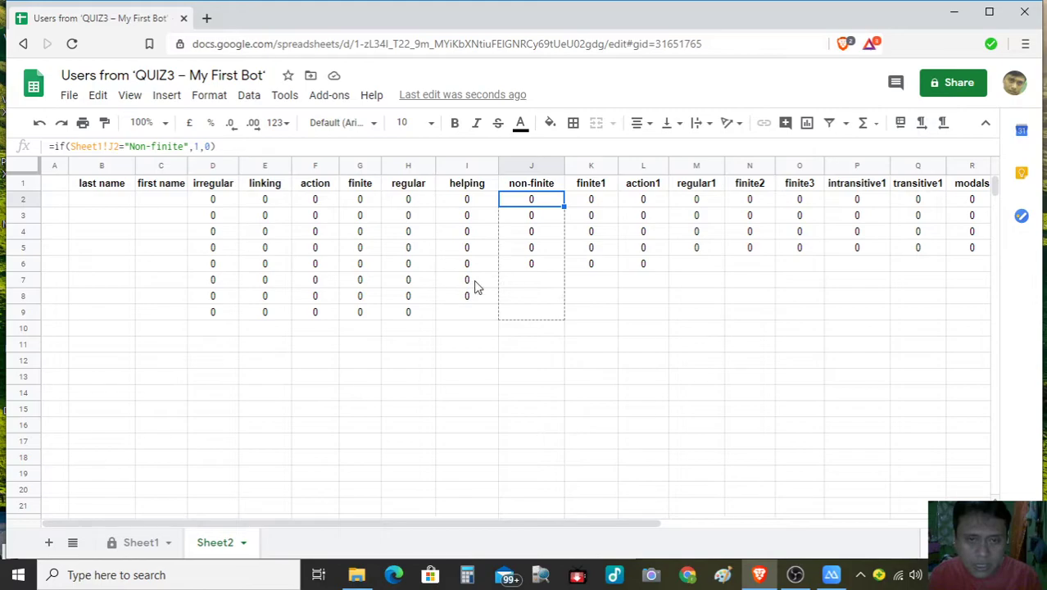
left_click_drag(478, 287, 478, 287)
left_click(480, 202)
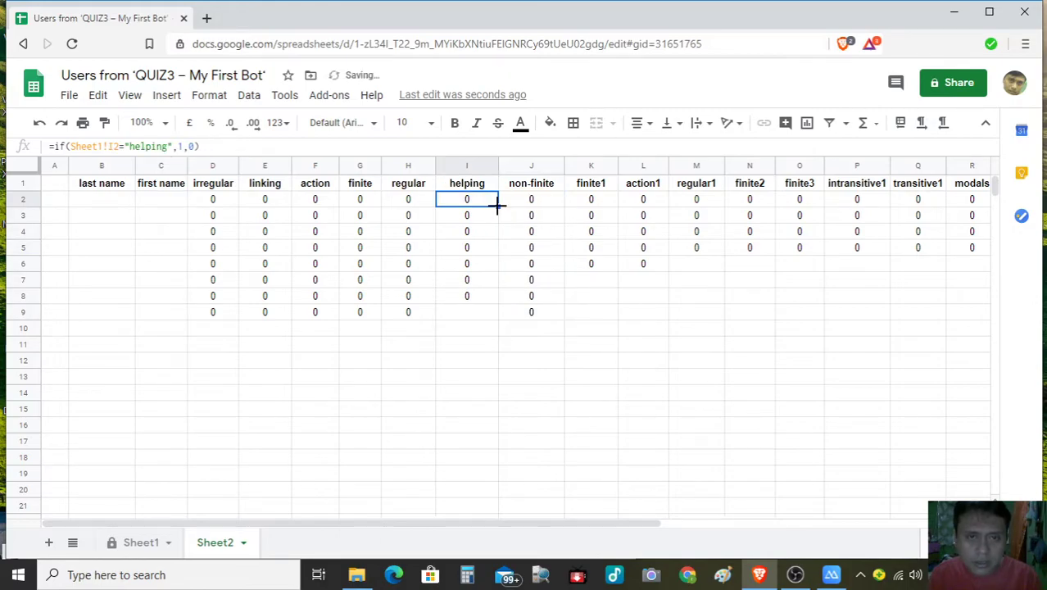
left_click_drag(496, 206, 484, 313)
- Fill the finite1, action1 and regular1 formulas in K2–M2 down to row 9
left_click(610, 201)
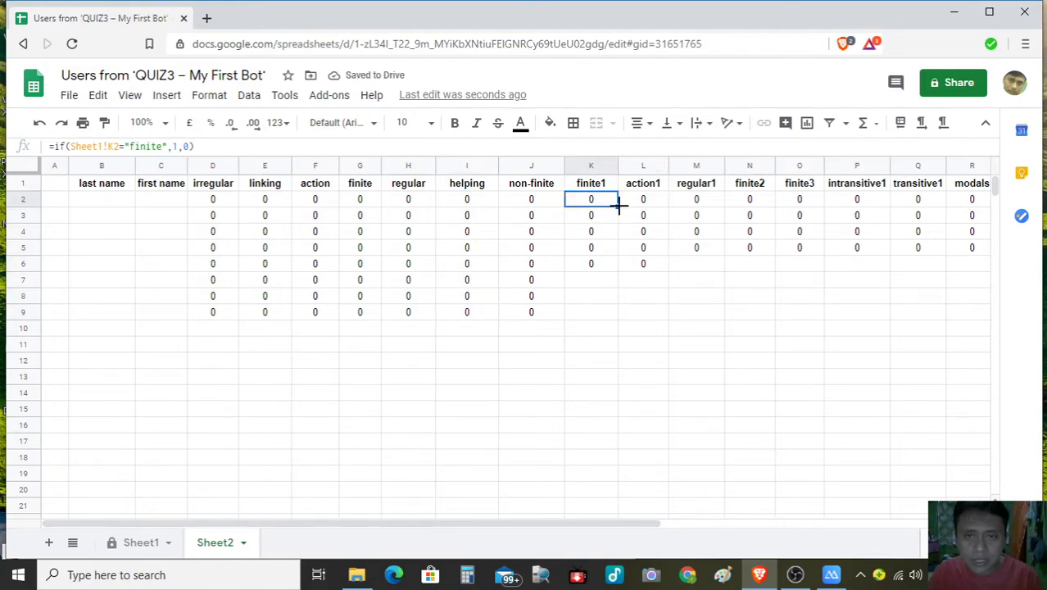
left_click_drag(617, 206, 610, 312)
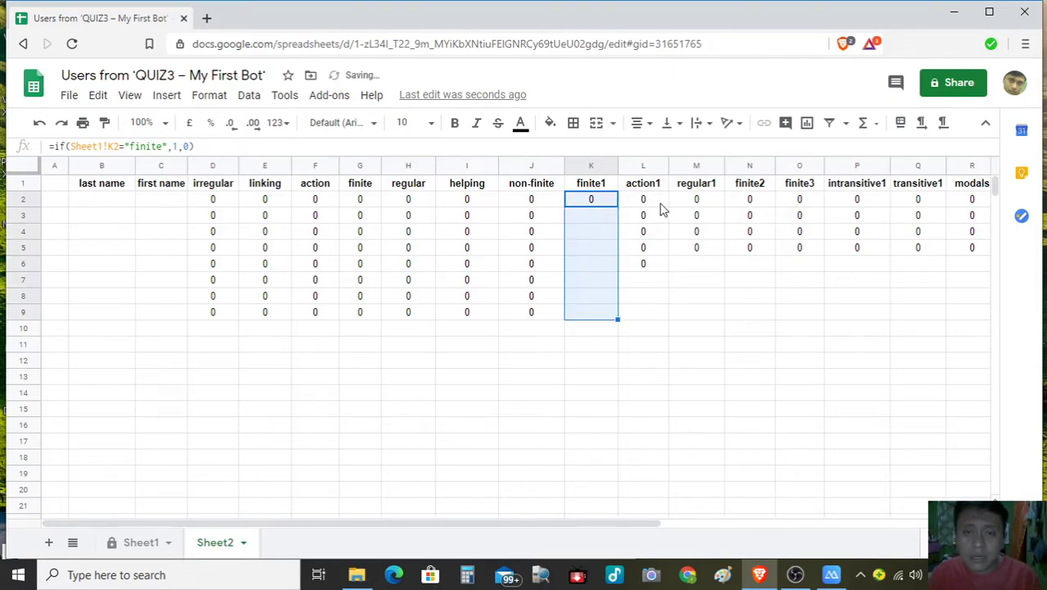
left_click(662, 207)
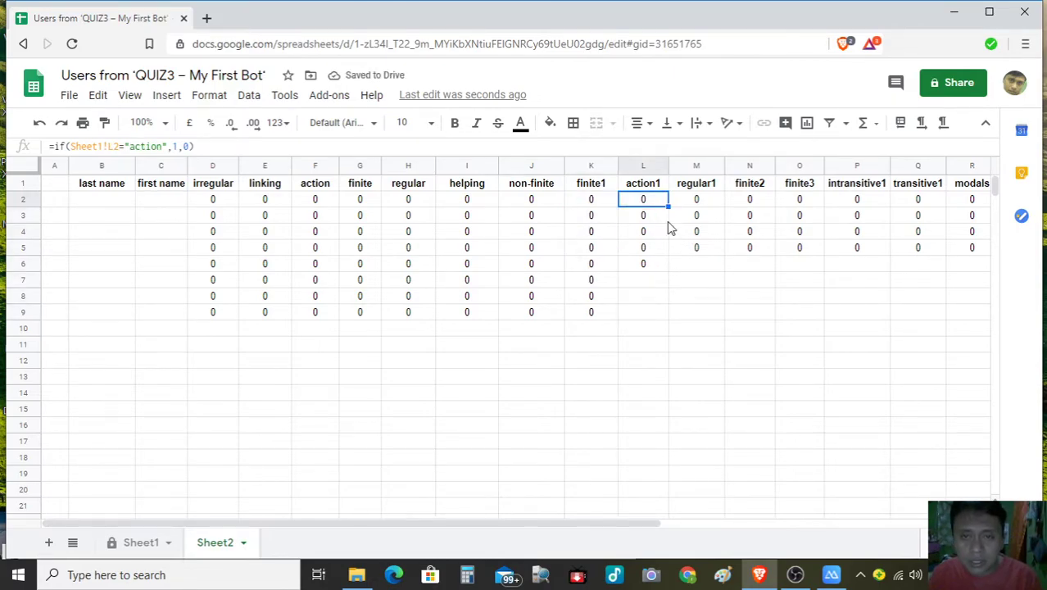
left_click_drag(668, 206, 679, 300)
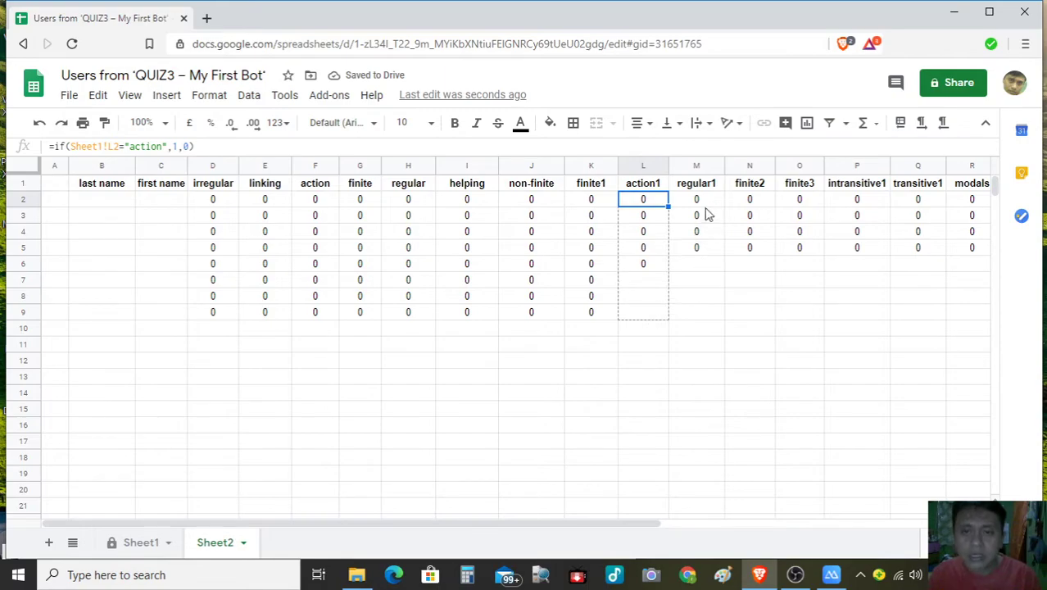
left_click(707, 207)
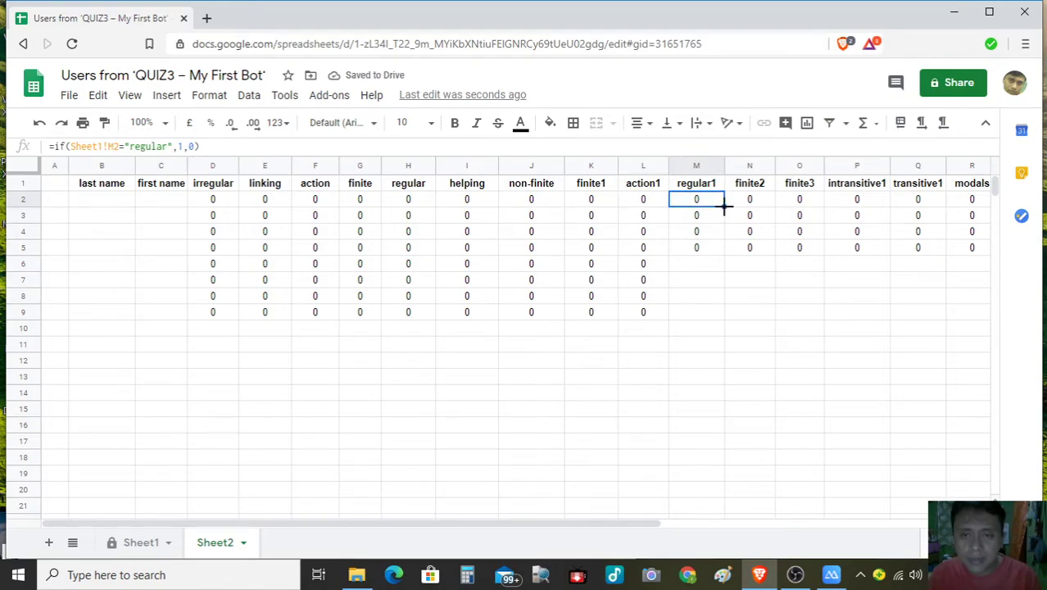
left_click_drag(725, 206, 713, 306)
- Copy the finite2 (N2) and finite3 (O2) formulas down to row 9
left_click(759, 207)
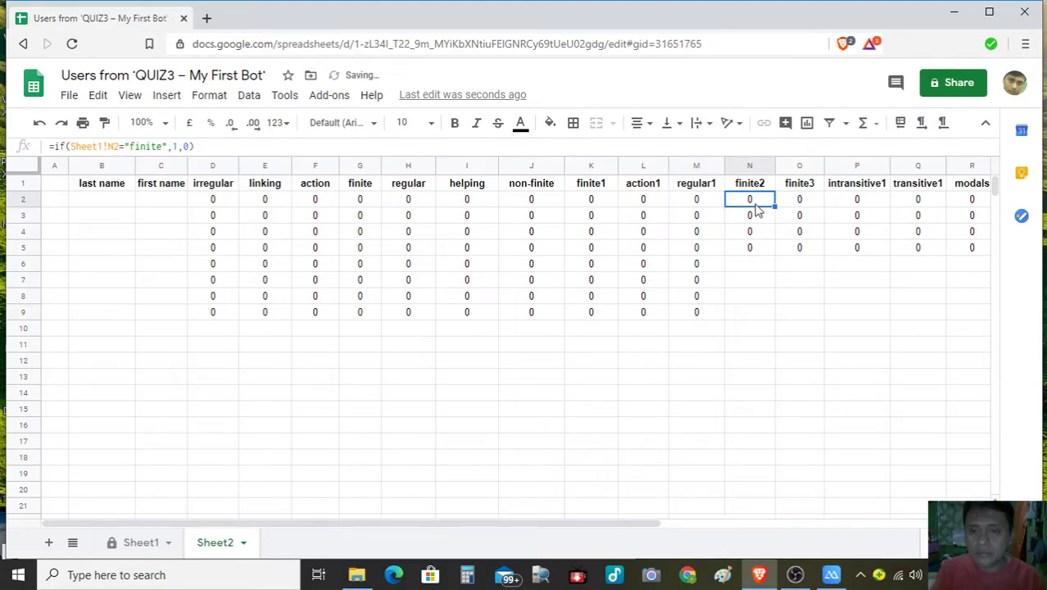
key("Right")
key("Left")
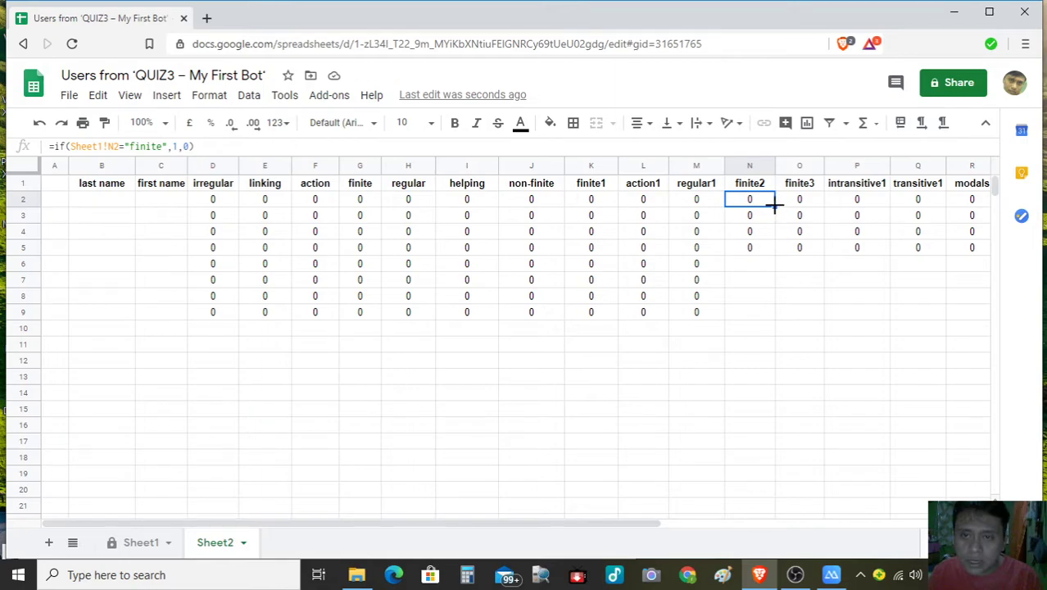
left_click_drag(773, 206, 774, 307)
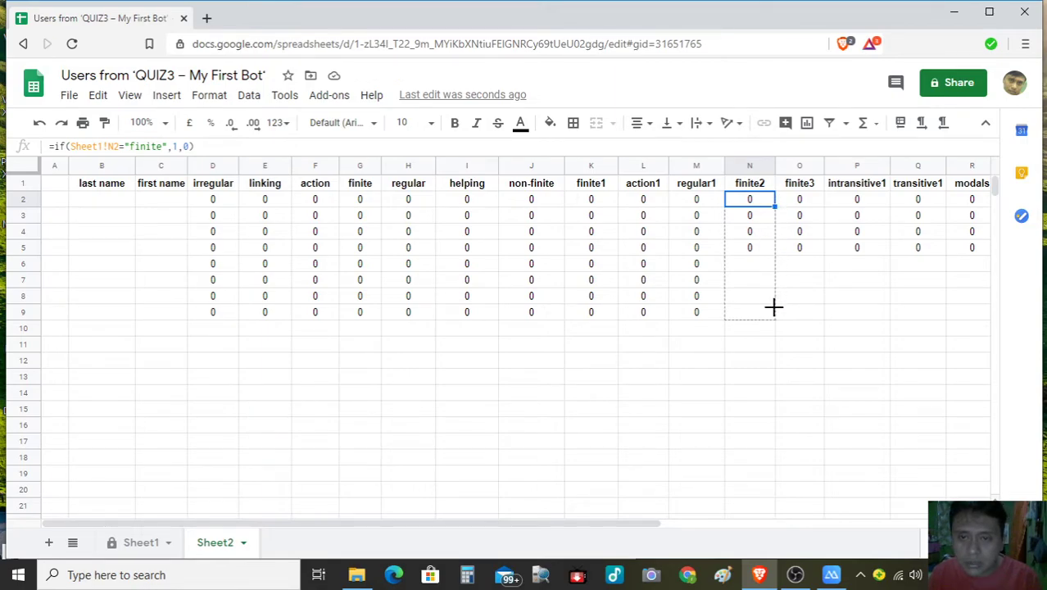
left_click(816, 204)
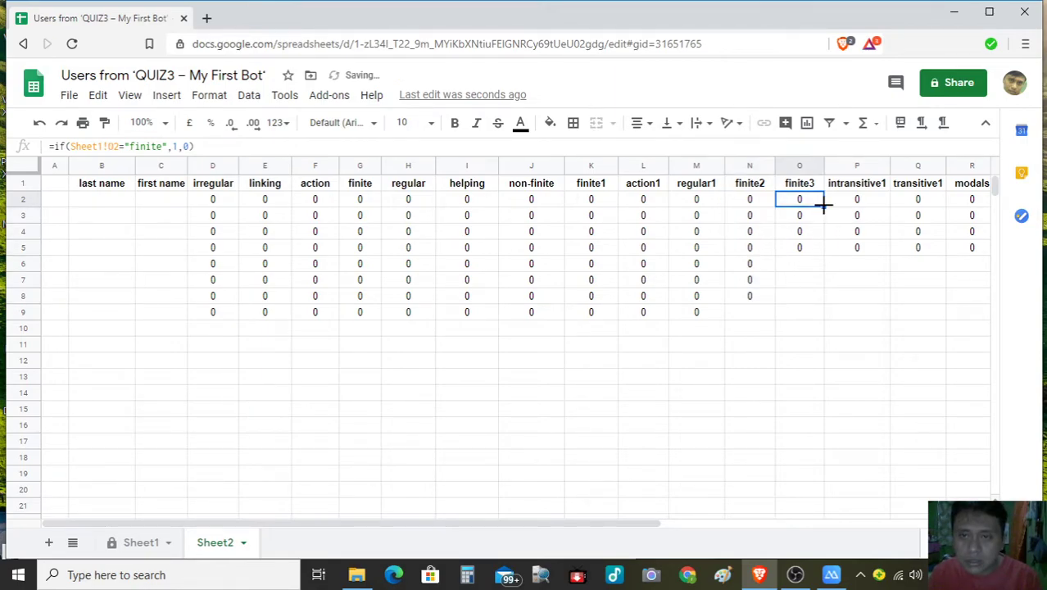
left_click_drag(823, 206, 808, 311)
left_click(755, 203)
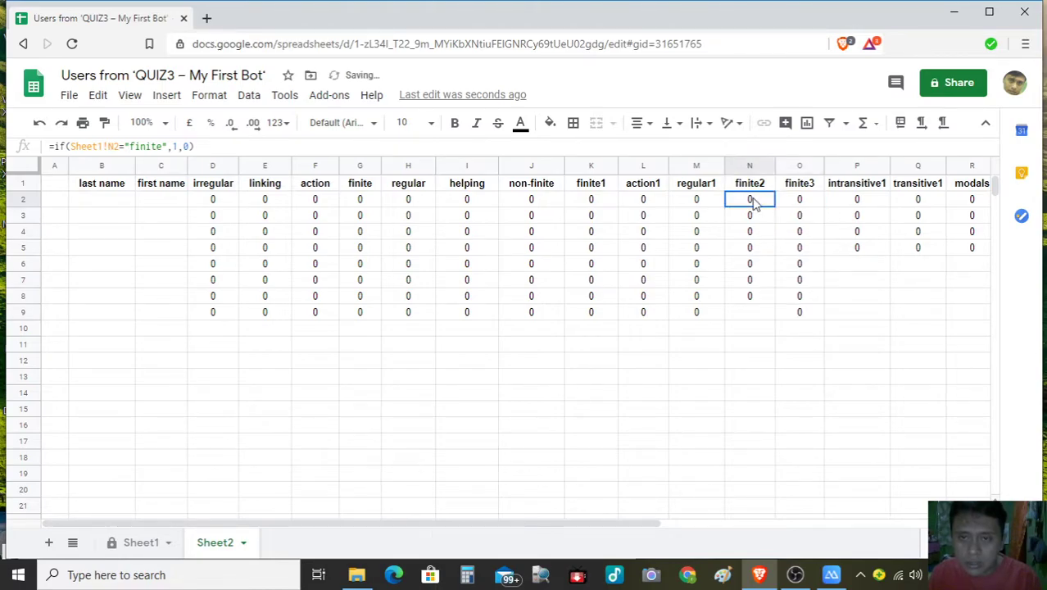
left_click_drag(775, 206, 784, 328)
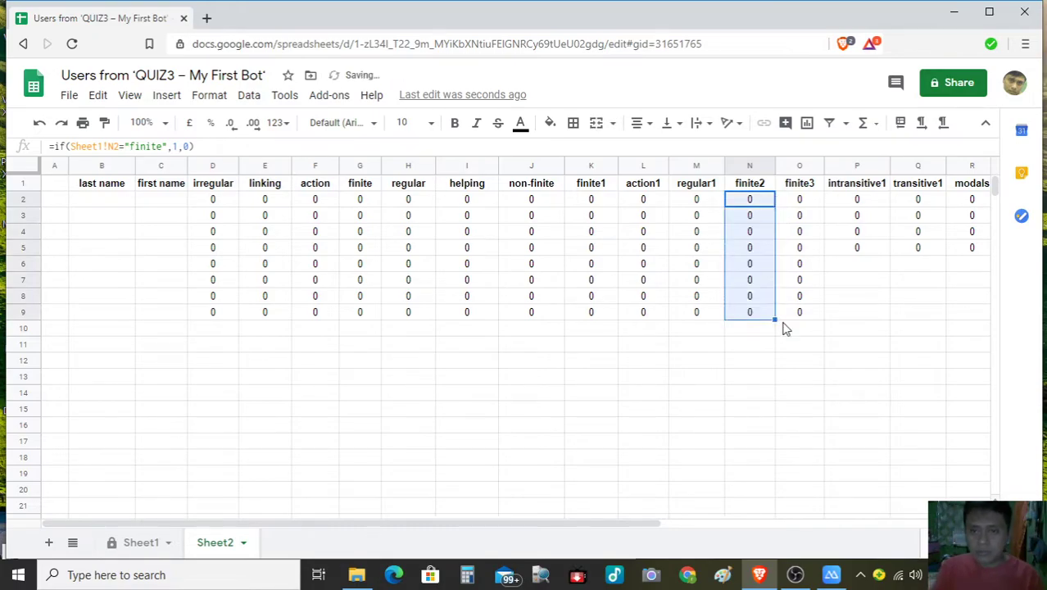
key("Right")
key("Right")
- Copy the intransitive1 (P2) and transitive1 (Q2) formulas down to row 9
key("Right")
key("Right")
key("Right")
key("Right")
key("Right")
key("Right")
key("Right")
key("Right")
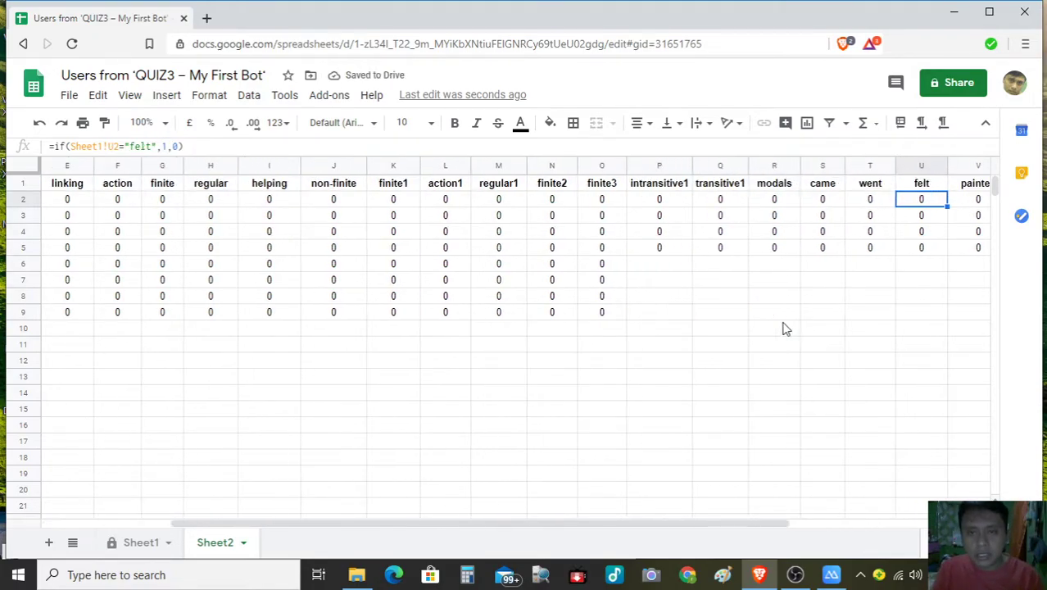
key("Right")
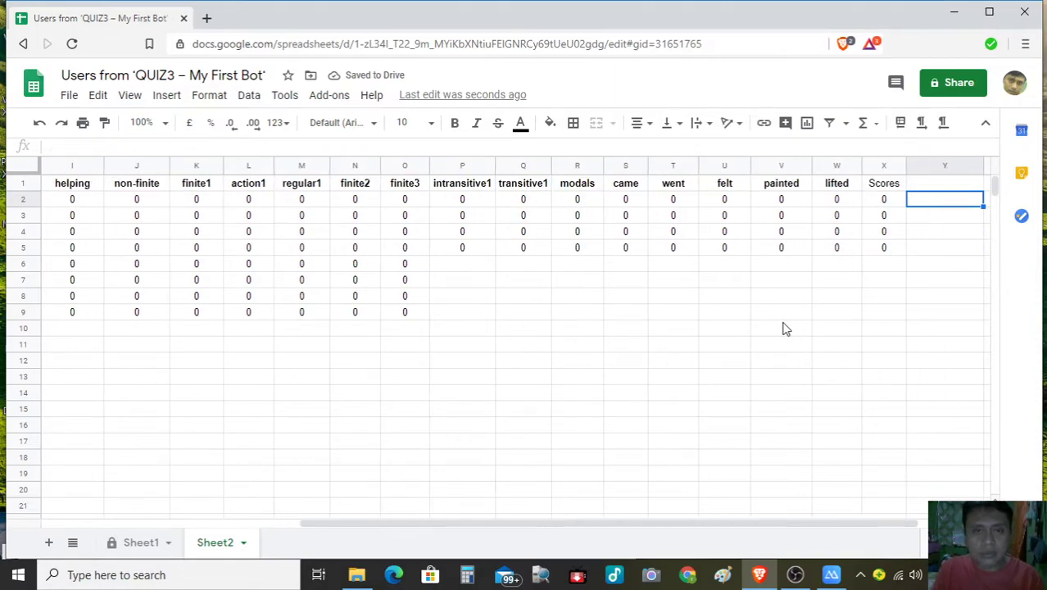
left_click(449, 200)
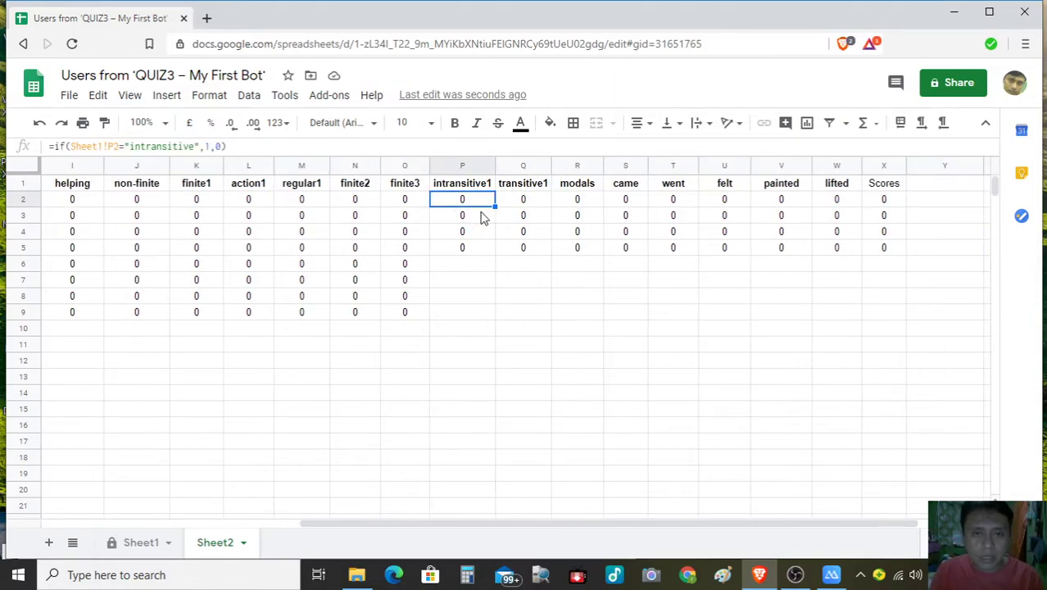
left_click_drag(493, 215, 491, 307)
left_click(542, 209)
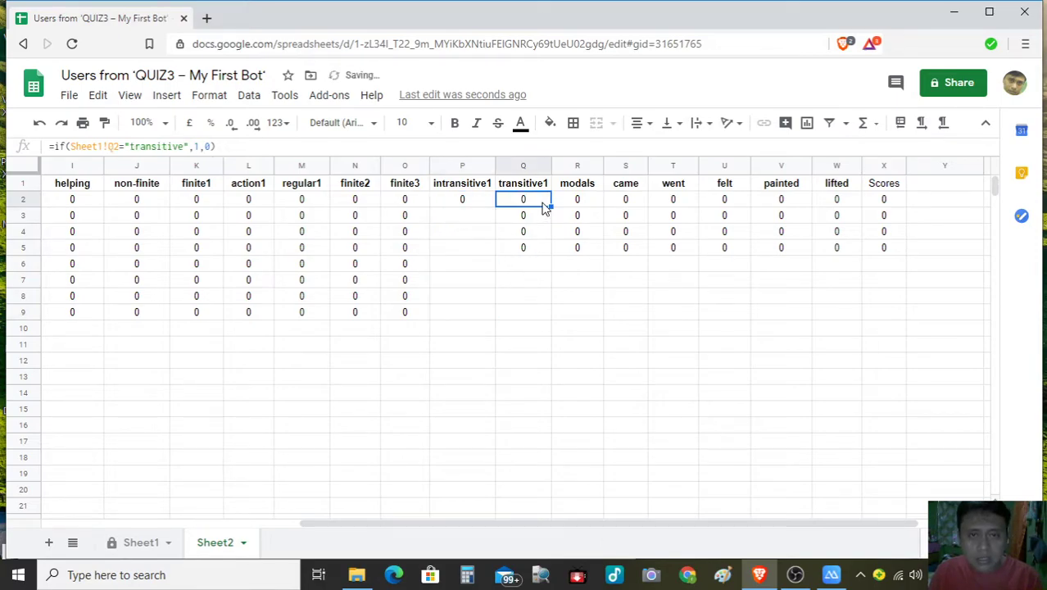
left_click_drag(550, 207, 545, 299)
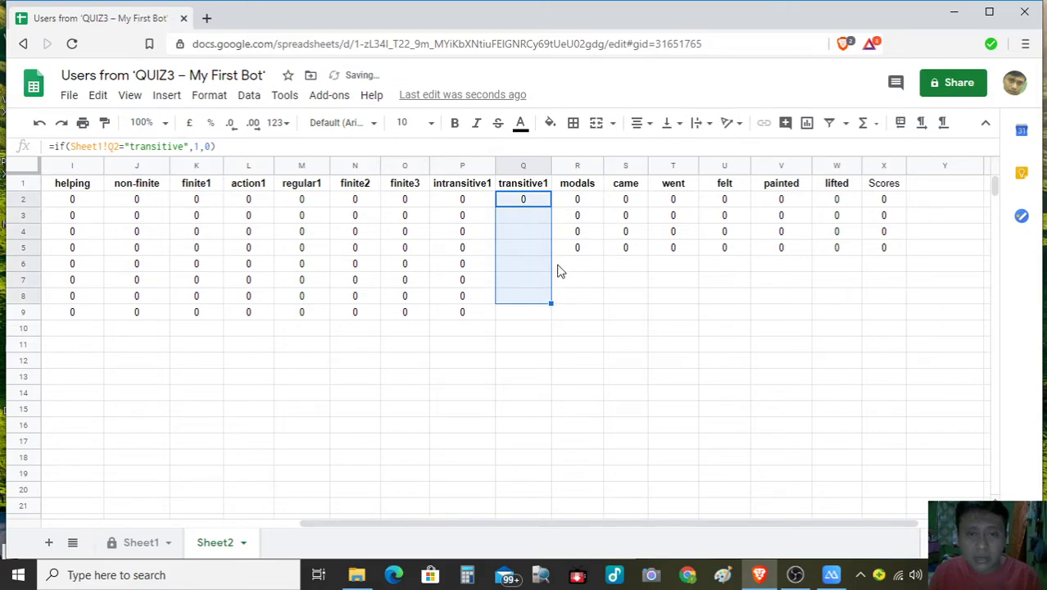
left_click(530, 208)
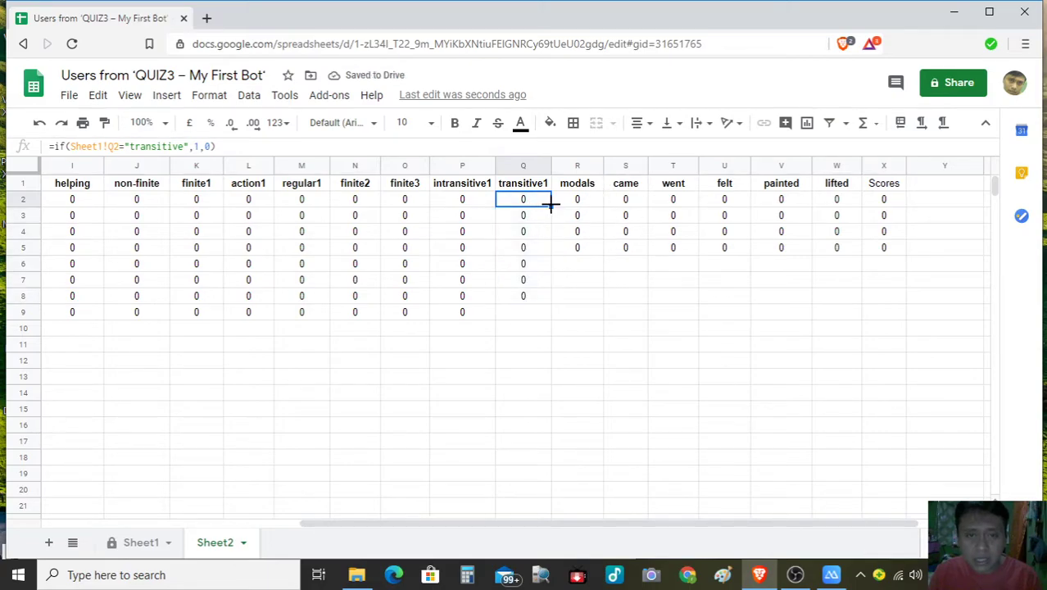
left_click_drag(551, 206, 580, 308)
- Copy the modals, came, went and felt formulas in R2–U2 down to row 9
key("Right")
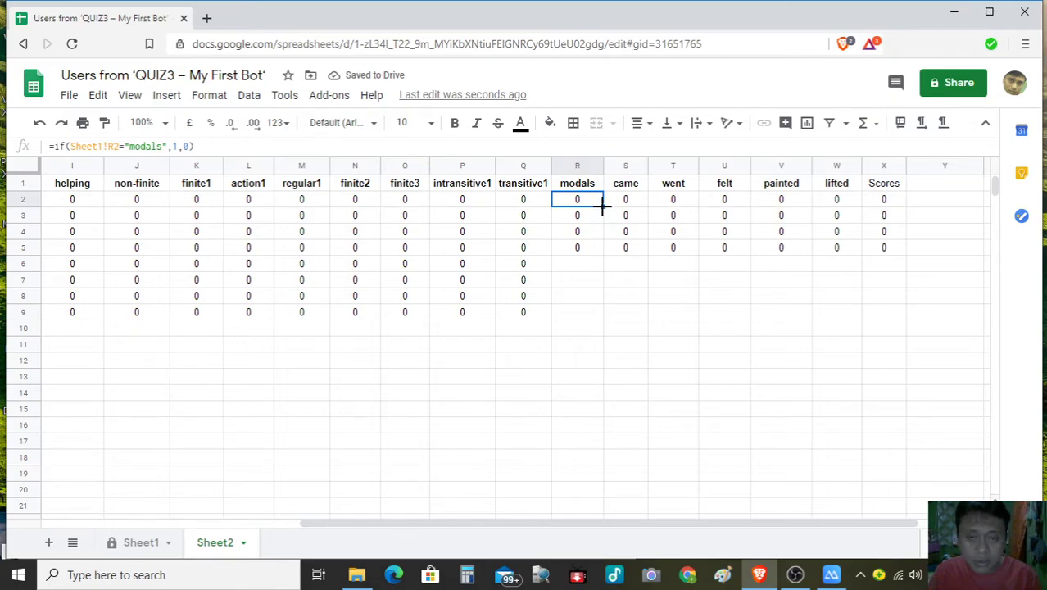
left_click_drag(602, 207, 596, 308)
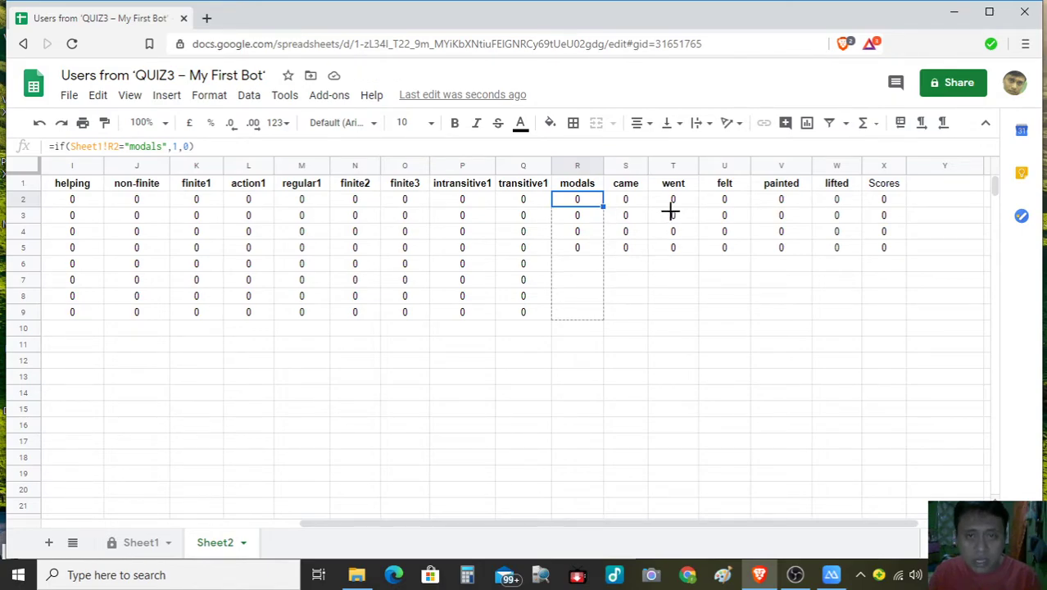
key("Right")
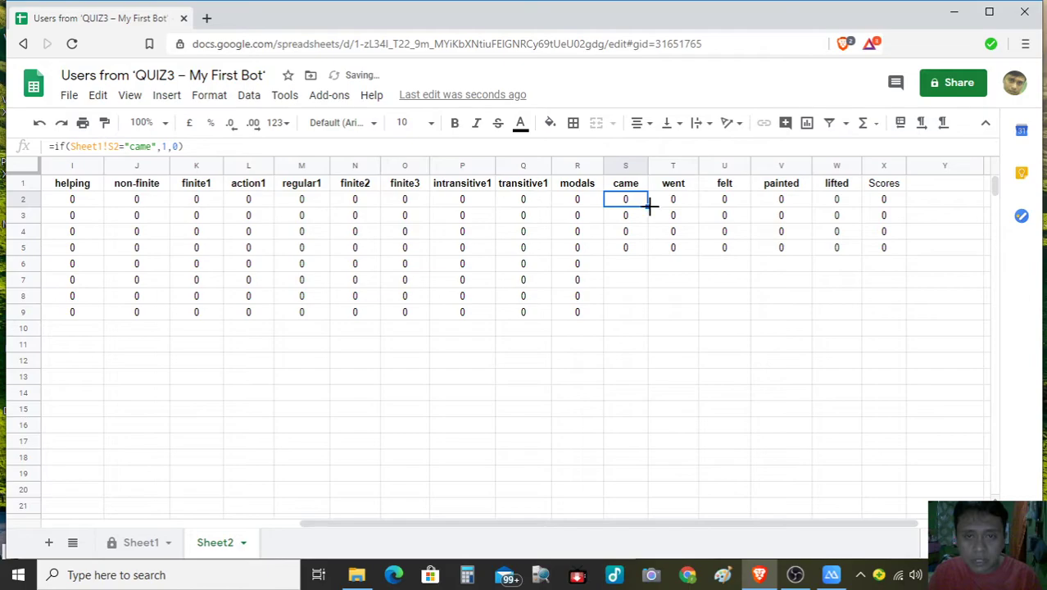
left_click_drag(647, 225, 637, 314)
key("Right")
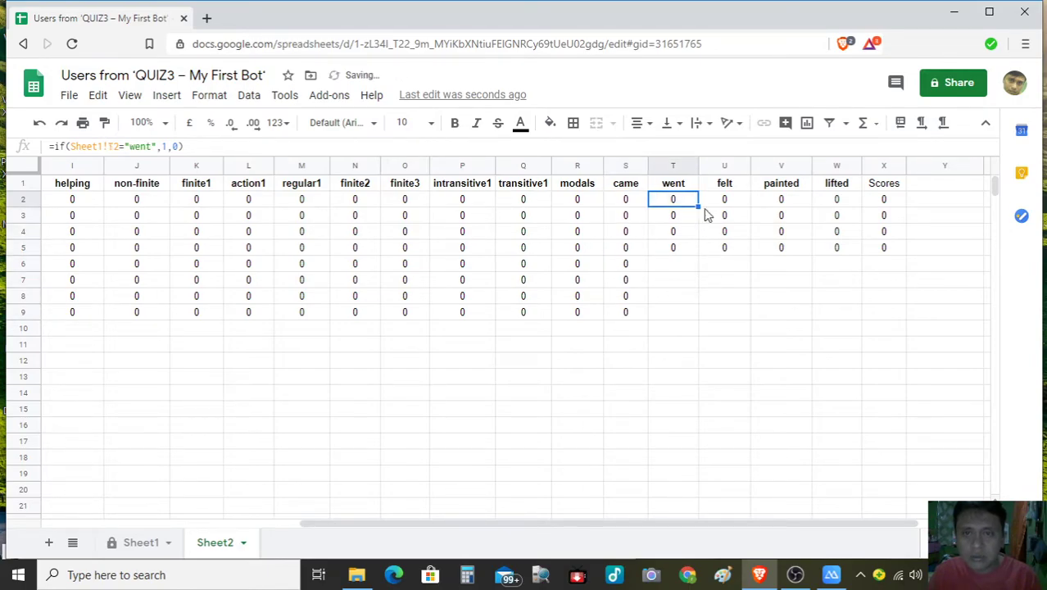
left_click_drag(696, 214, 686, 312)
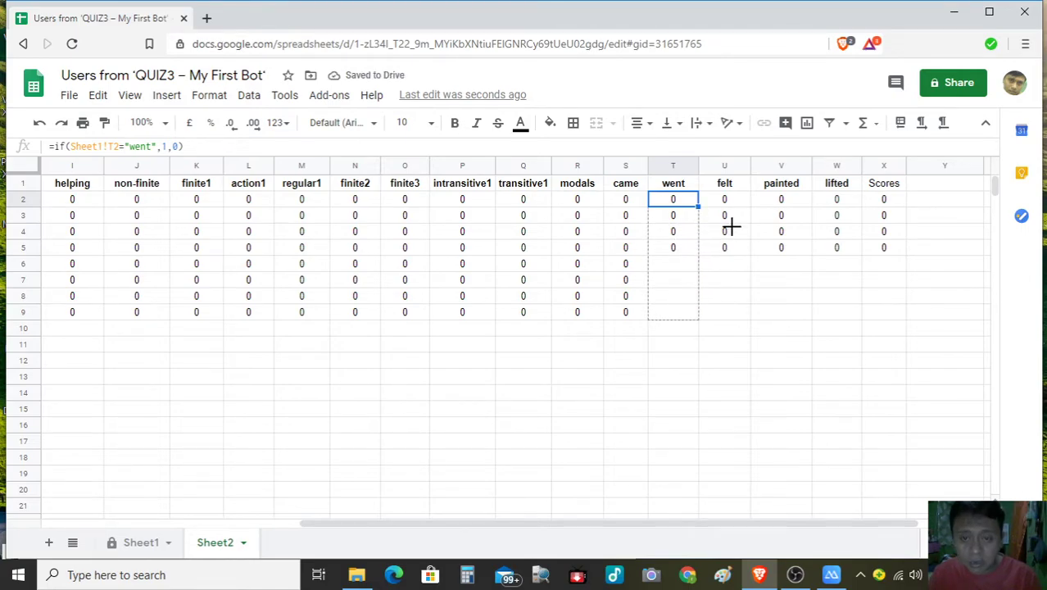
key("Right")
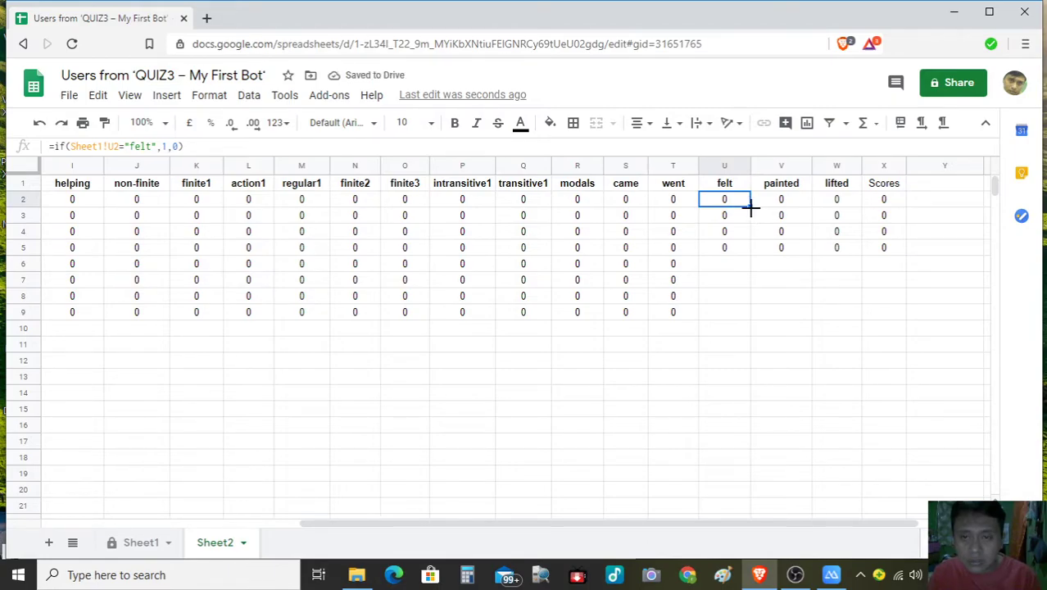
mouse_move(750, 206)
left_mouse_down()
mouse_move(744, 317)
mouse_move(761, 295)
left_mouse_up()
- Copy the painted, lifted and Scores sum formulas in V2–X2 down to row 9
left_click(784, 205)
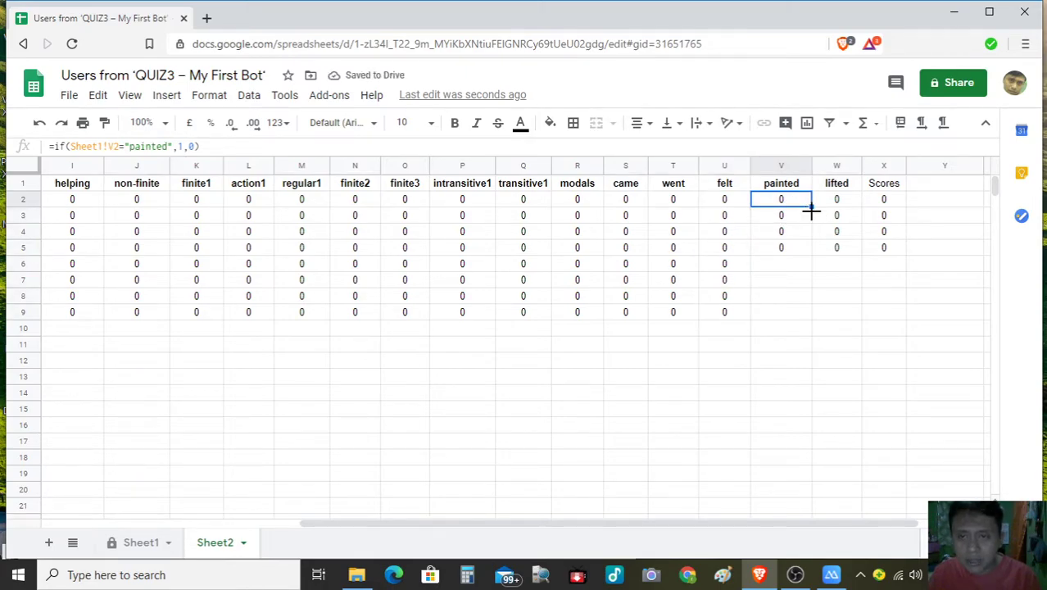
left_click_drag(811, 210, 798, 310)
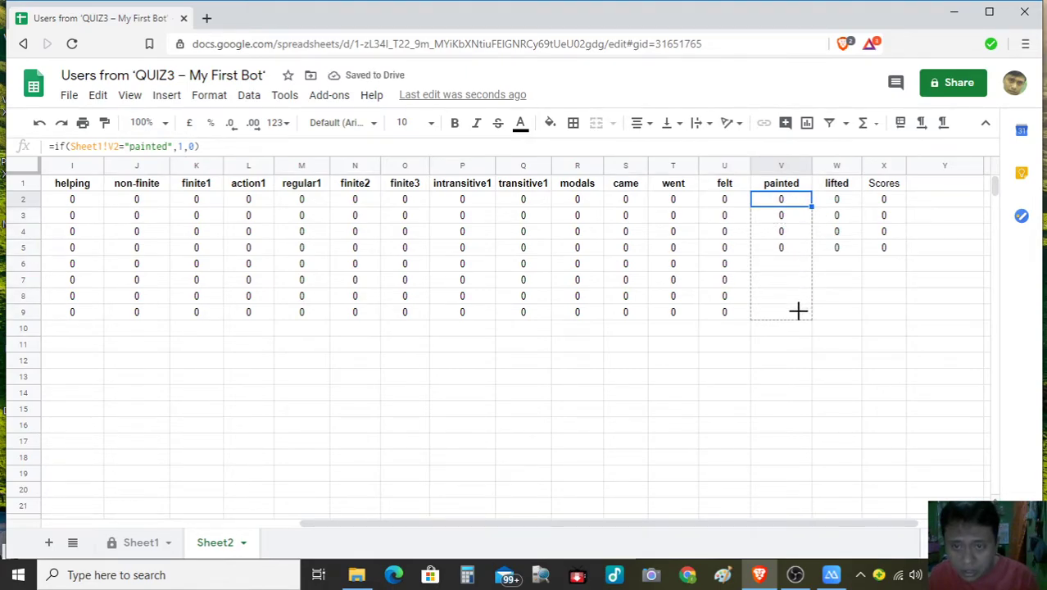
left_click(849, 203)
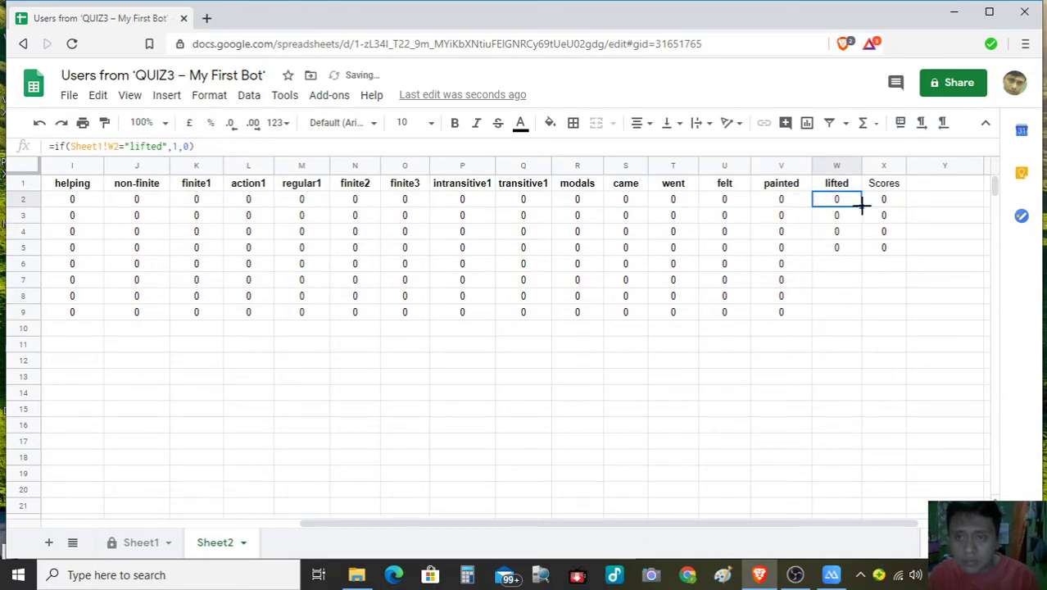
left_click_drag(862, 220, 868, 297)
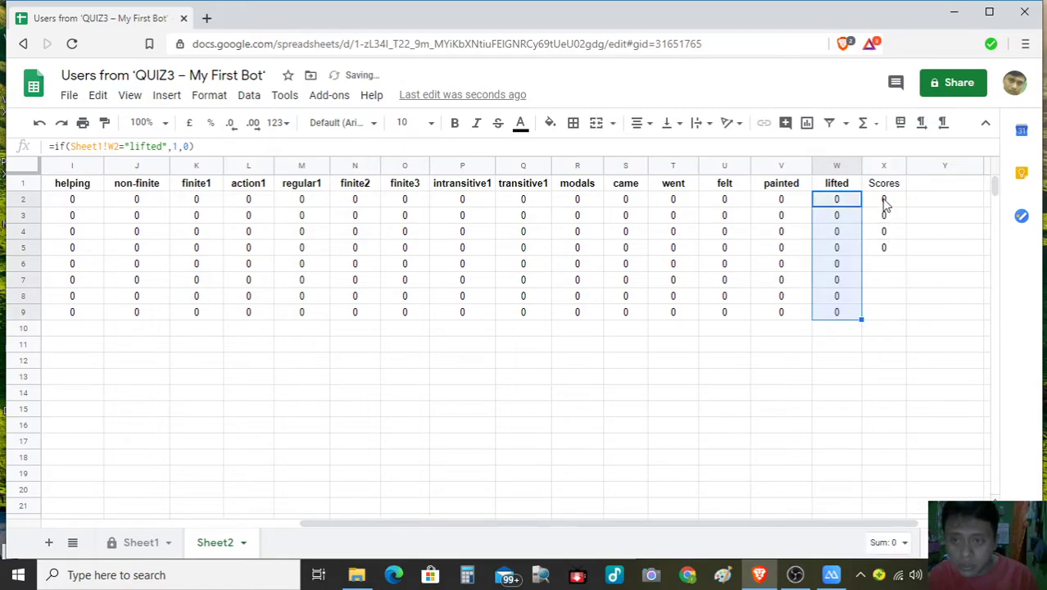
left_click(898, 204)
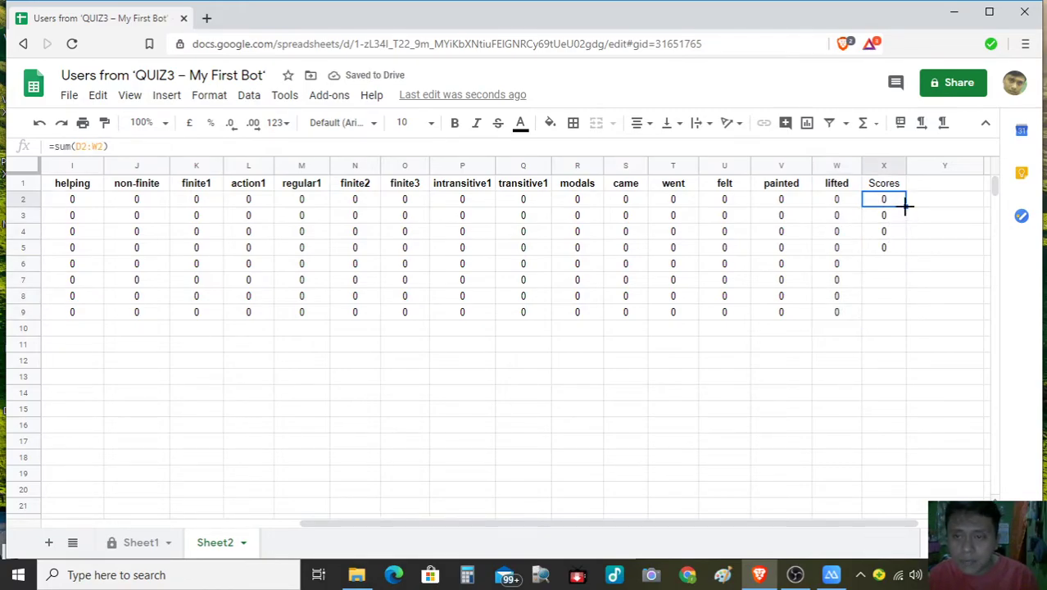
left_click_drag(906, 206, 897, 312)
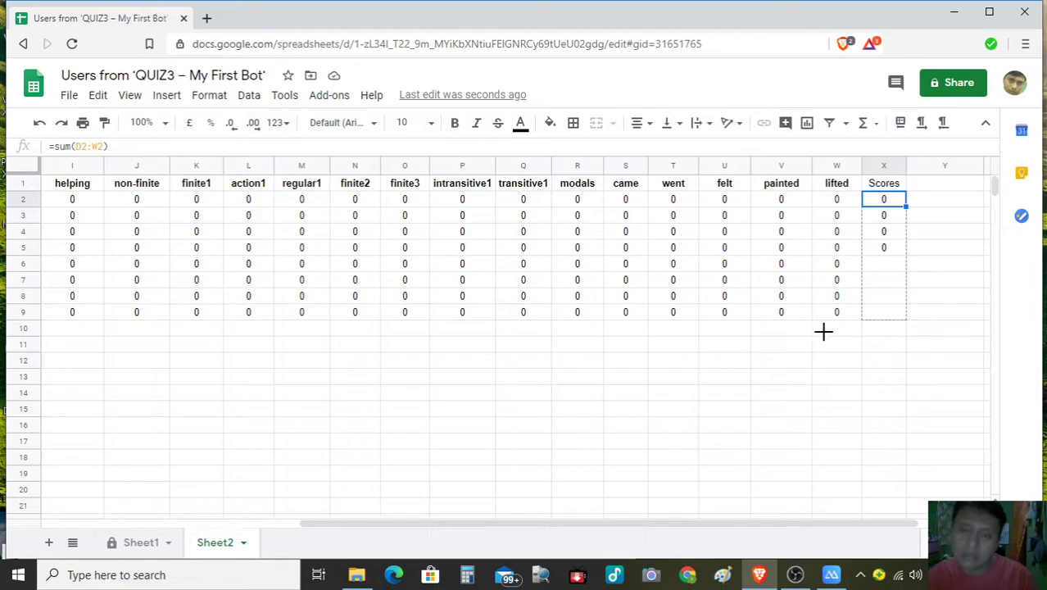
- Deselect the filled cells and return to the Sheet1 responses sheet
left_click(621, 363)
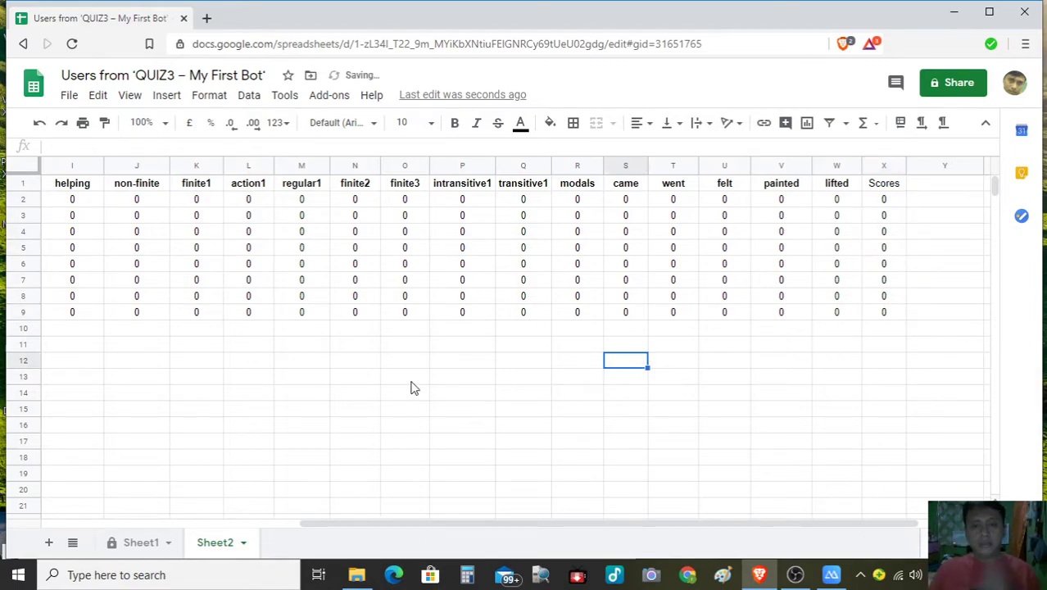
left_click(226, 378)
left_click(127, 362)
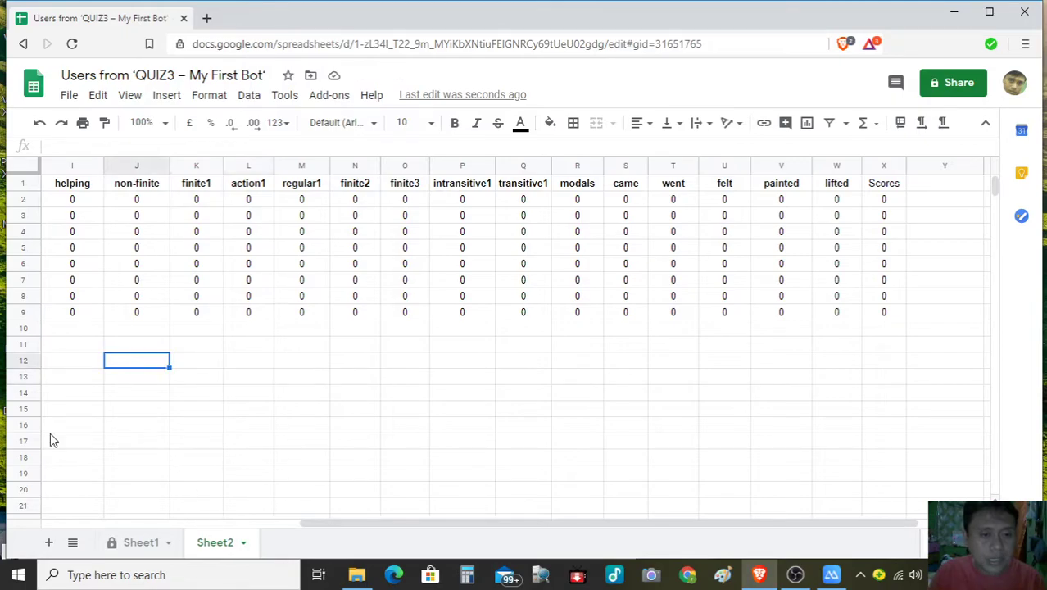
left_click(141, 544)
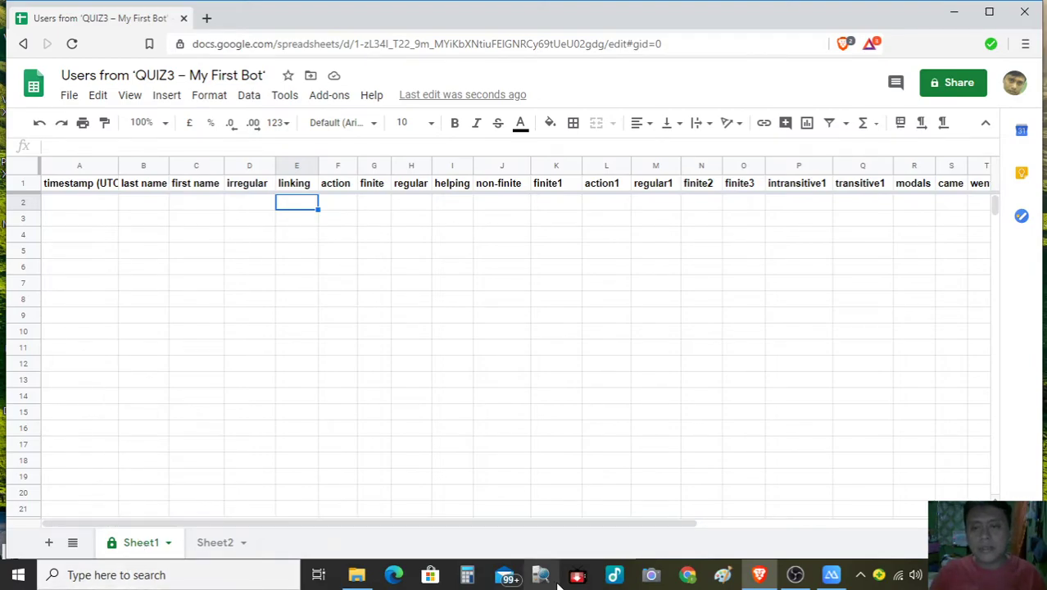
- Bring the mirrored phone showing the Messenger quiz bot in front of the spreadsheet
left_click(834, 576)
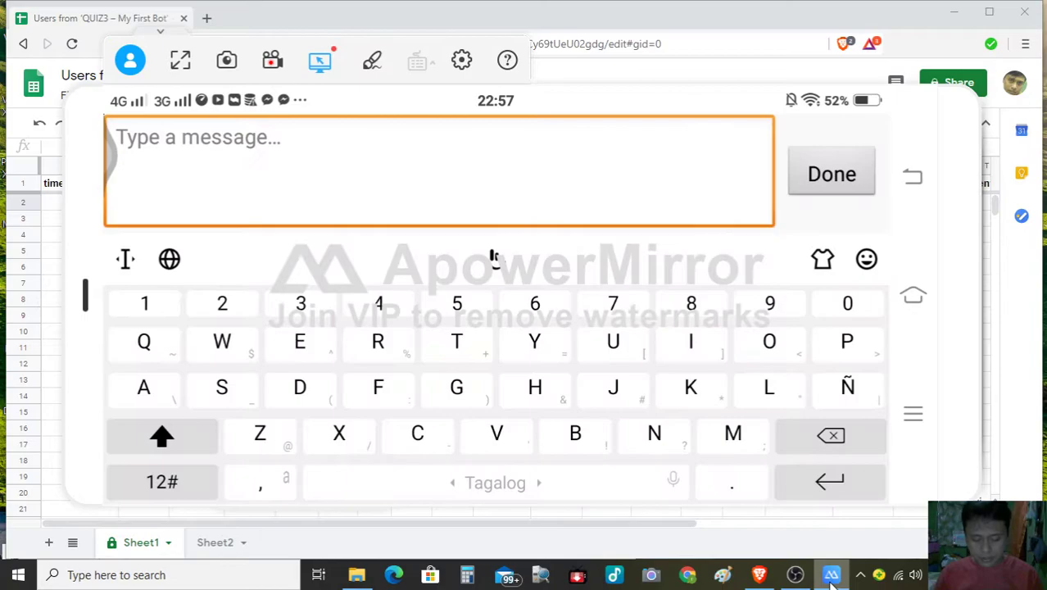
- Answer the bot with Finite, fixing typos along the way, then reply Action
type("Finige")
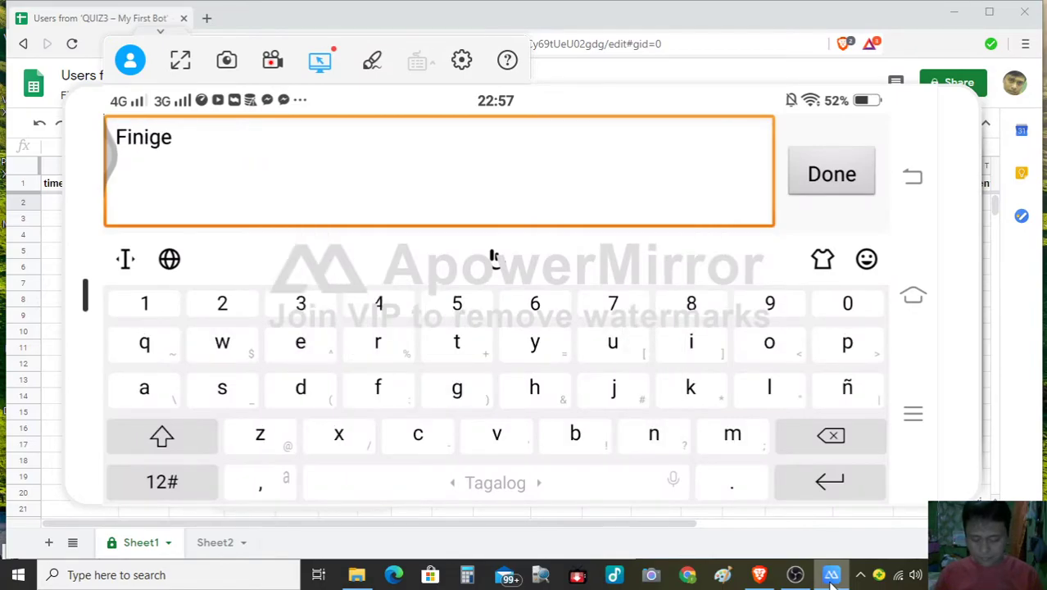
key("BackSpace")
type("ge")
key("BackSpace")
key("BackSpace")
type("ge")
key("BackSpace")
key("BackSpace")
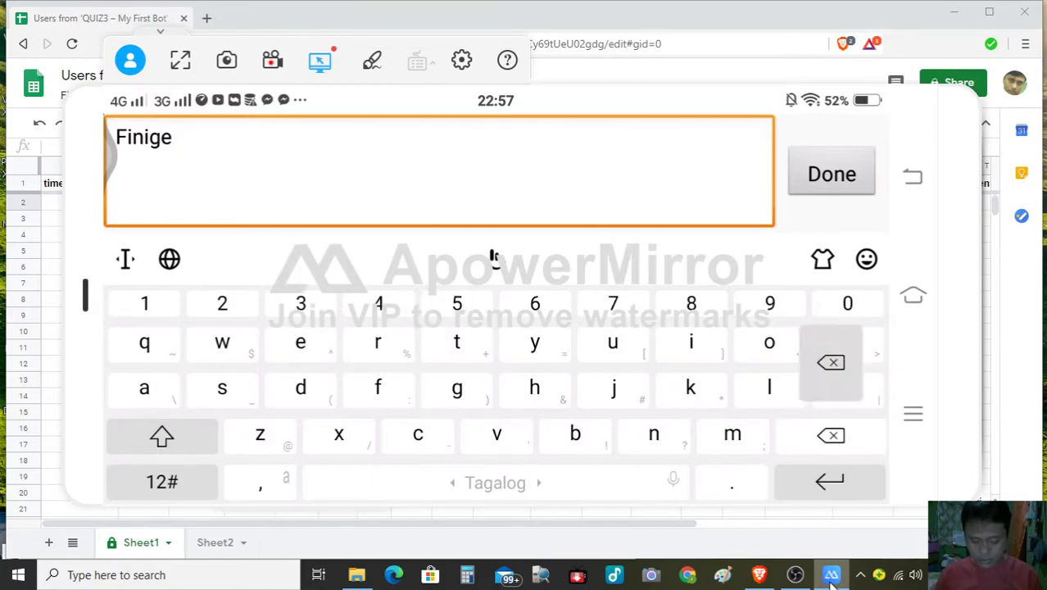
type("ge")
key("BackSpace")
key("BackSpace")
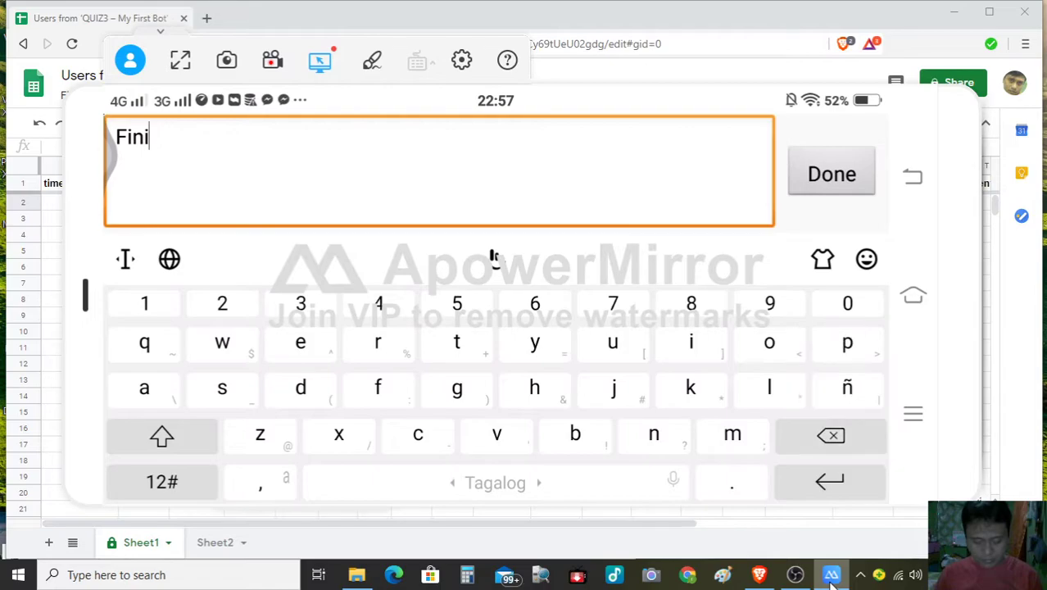
type("te")
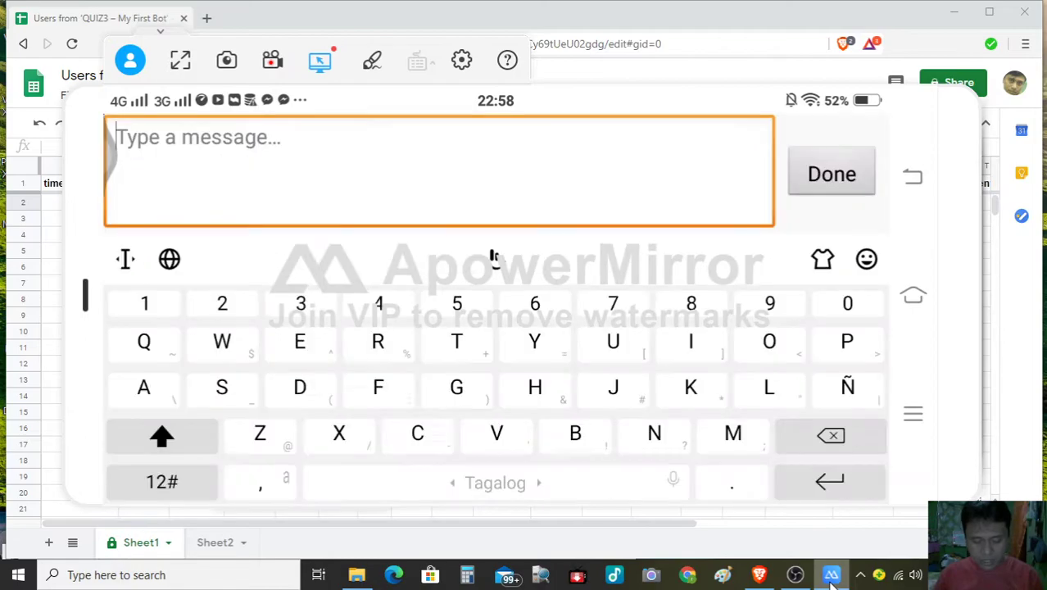
type("Action")
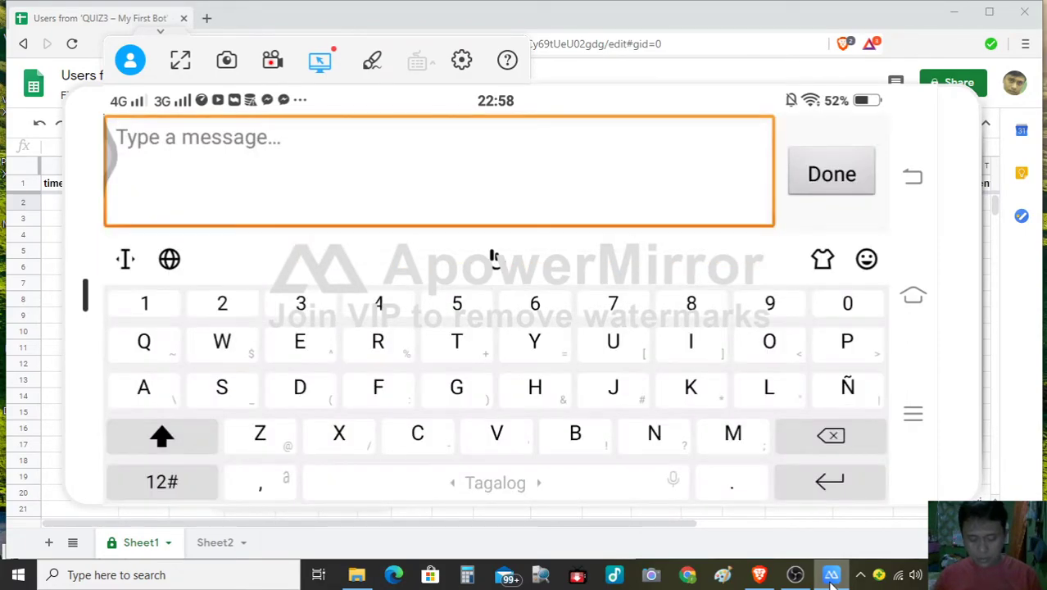
- Send Helping and then Finite as the next two quiz answers
type("Helping")
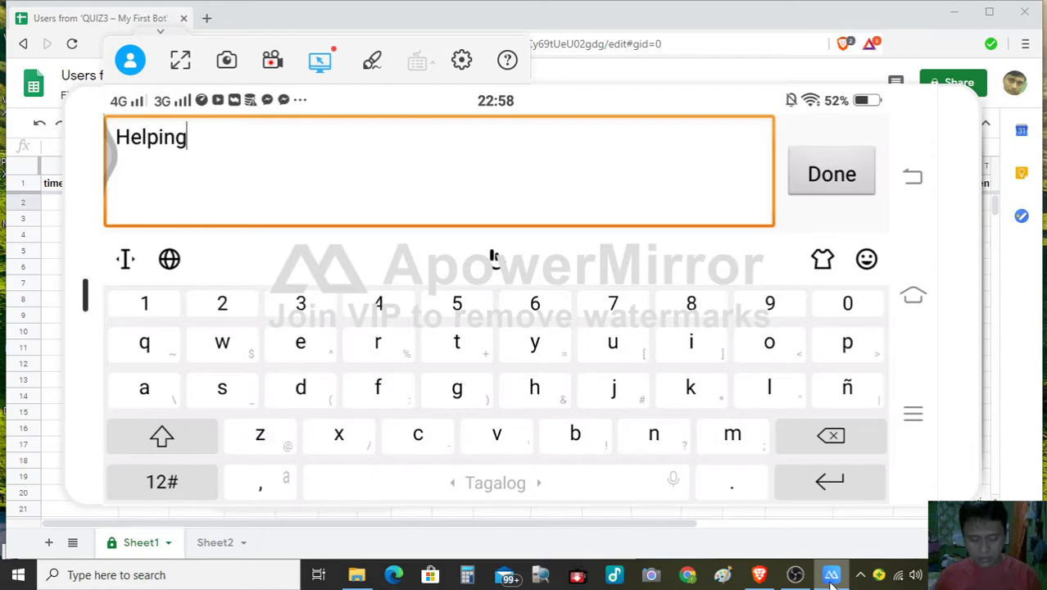
key("Return")
key("Return")
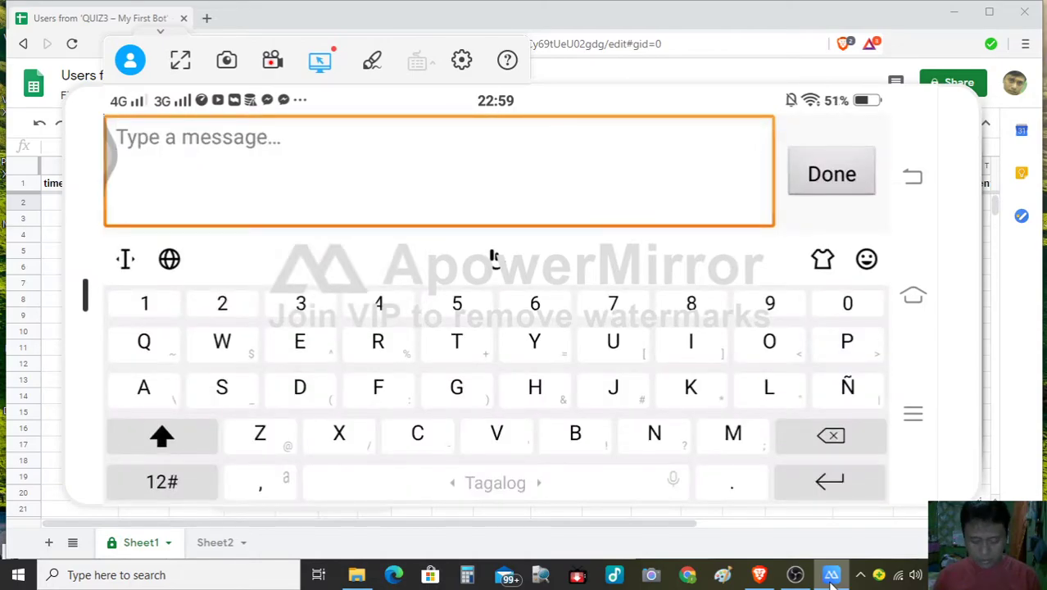
type("Finite")
key("Return")
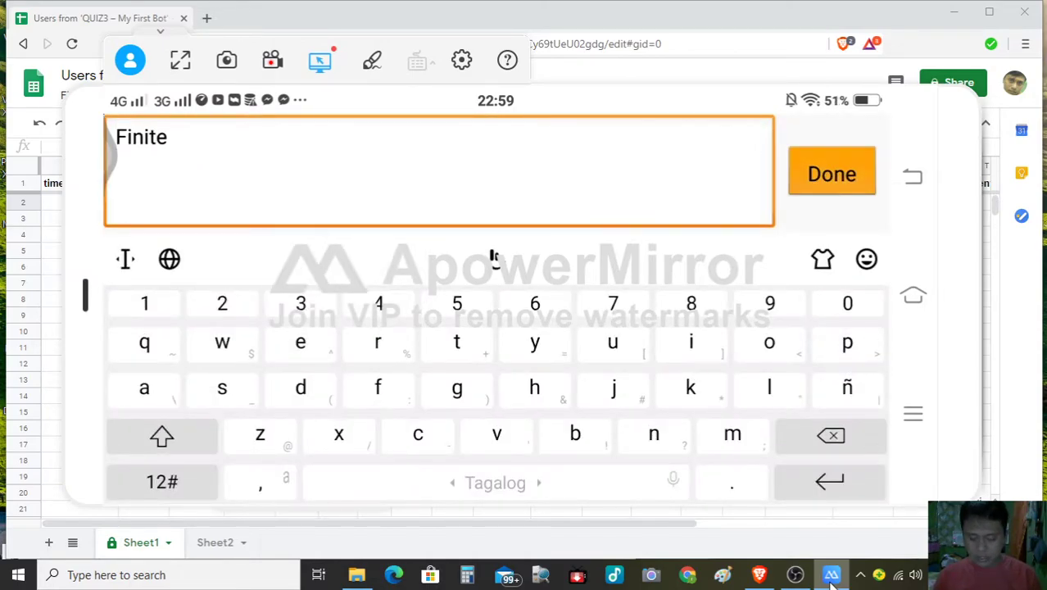
key("Return")
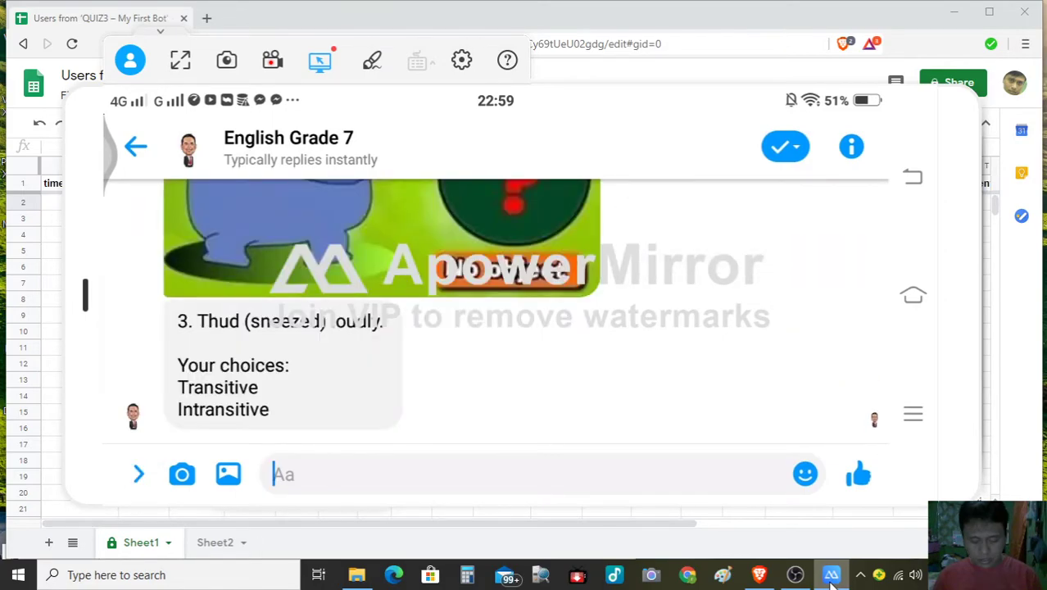
- Answer the following questions with Transitive, Intransitive and Modals
type("Tr")
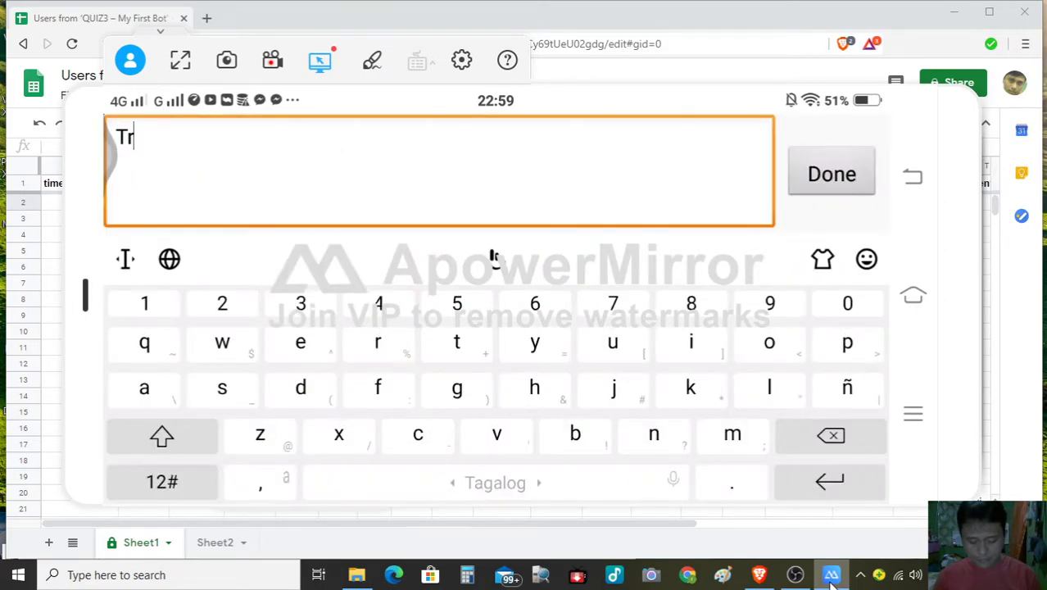
type("ansitive")
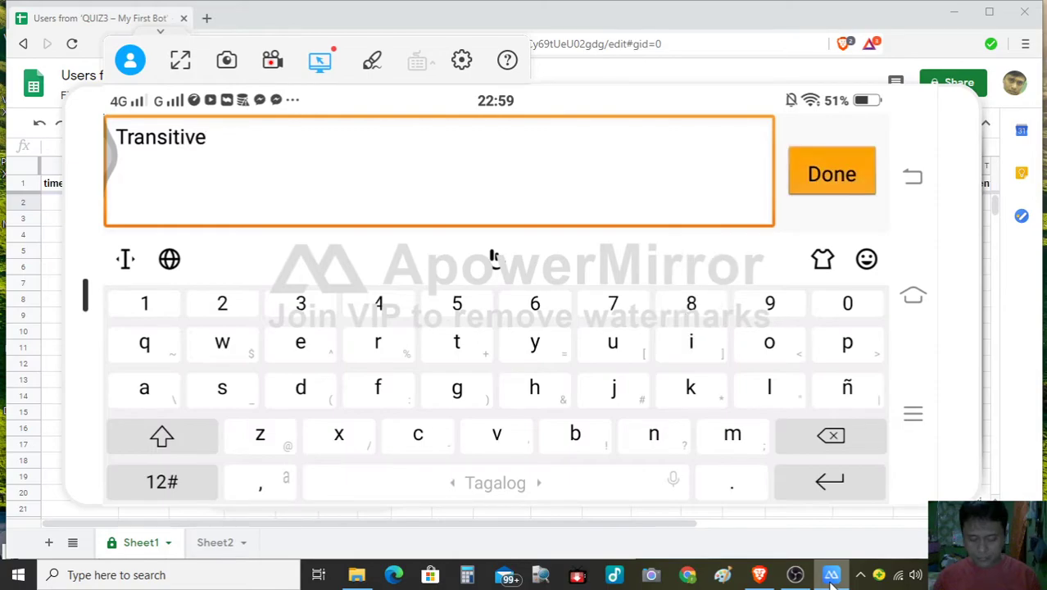
key("Return")
key("Return")
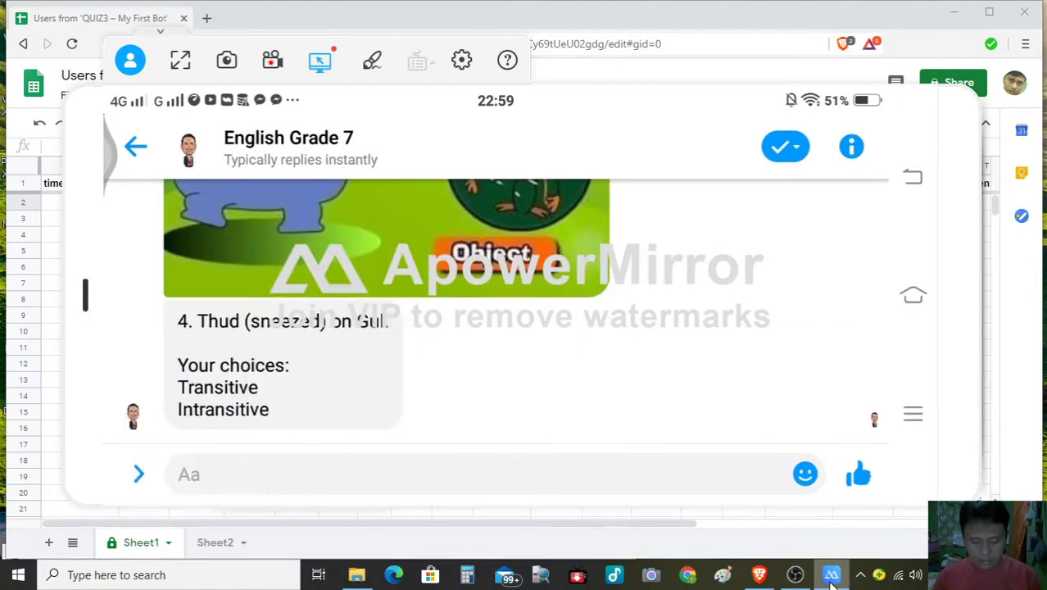
type("Intran")
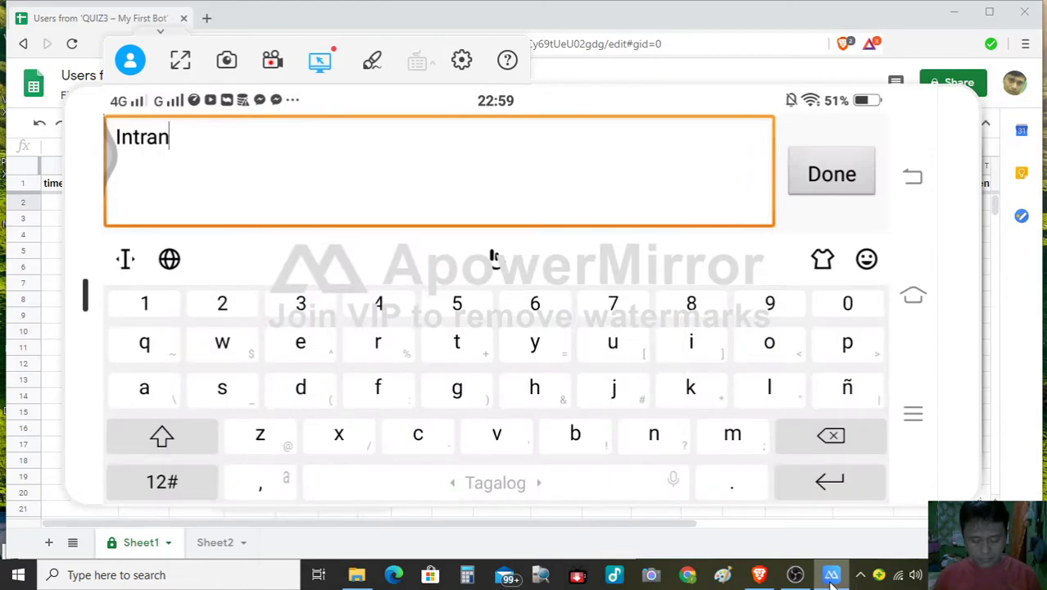
type("sitive")
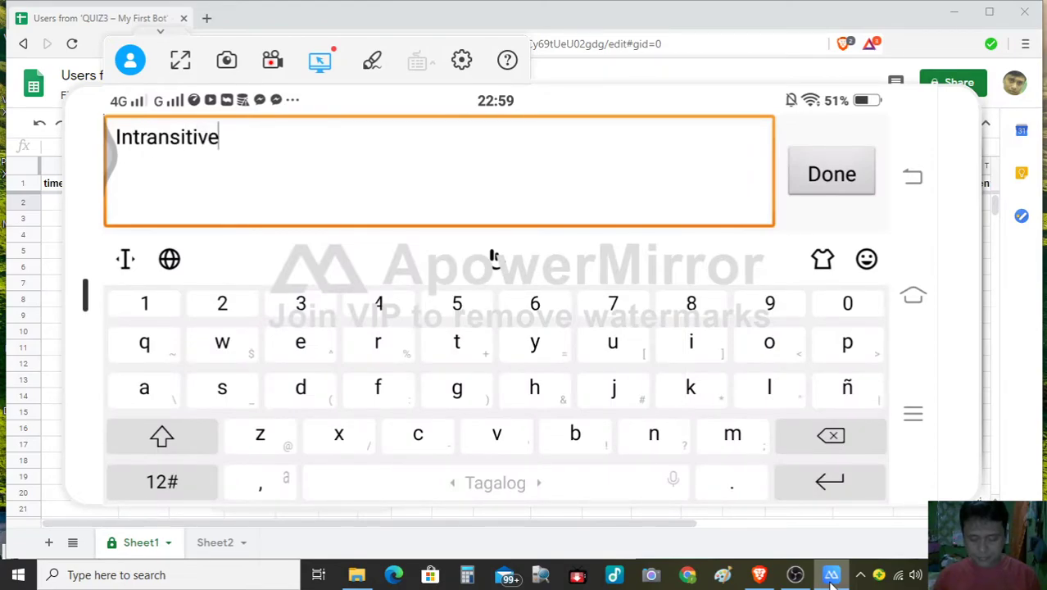
key("Return")
key("Return")
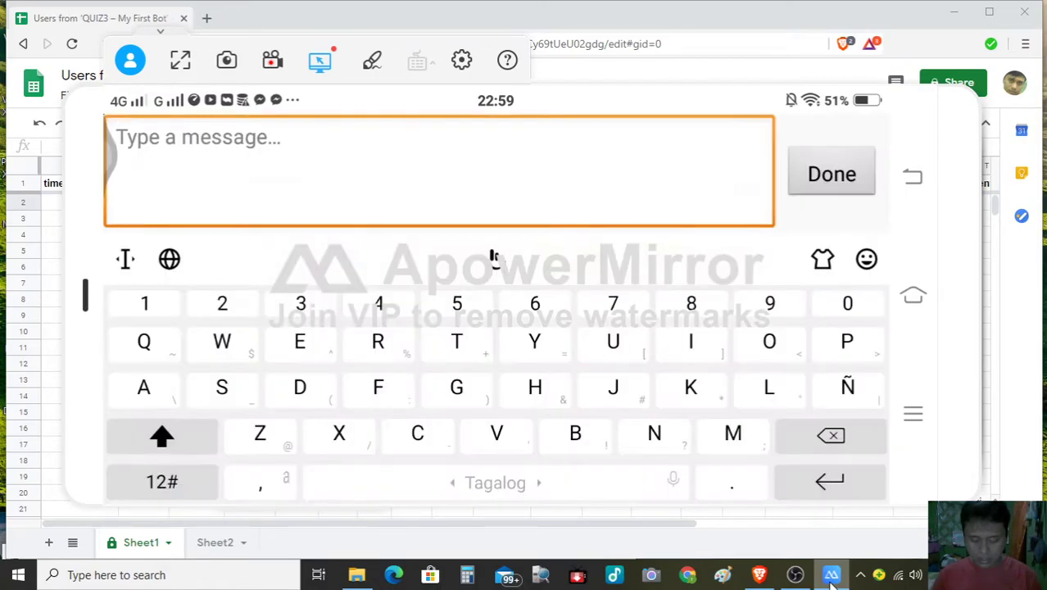
type("Modals")
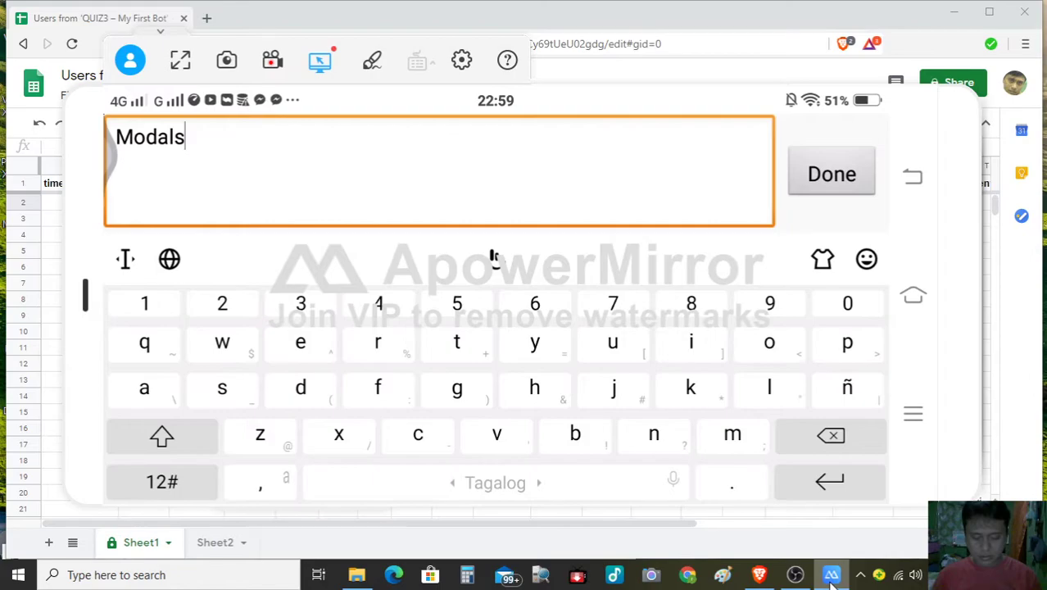
key("Return")
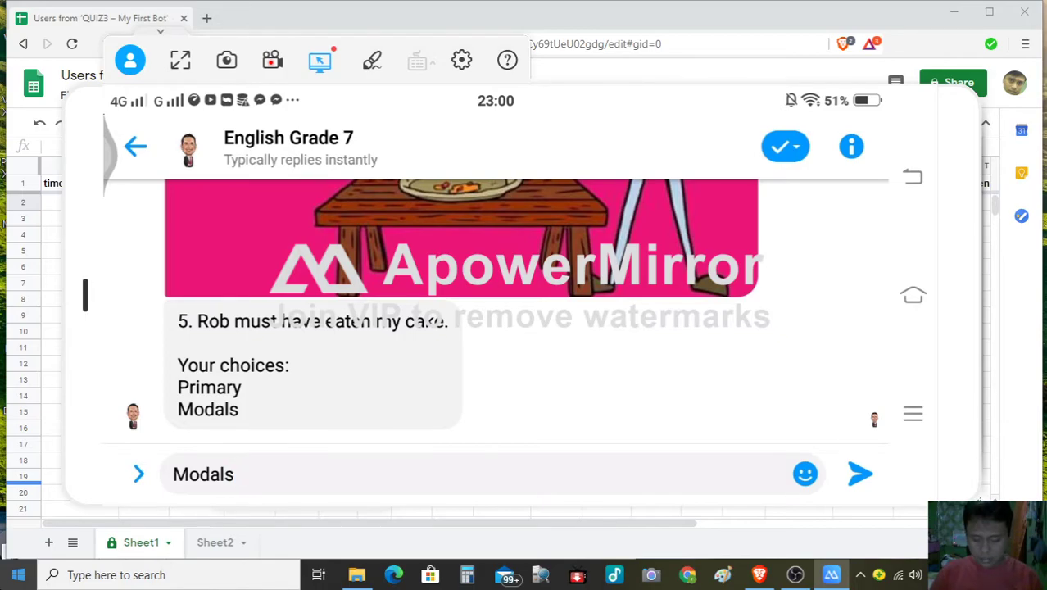
key("Return")
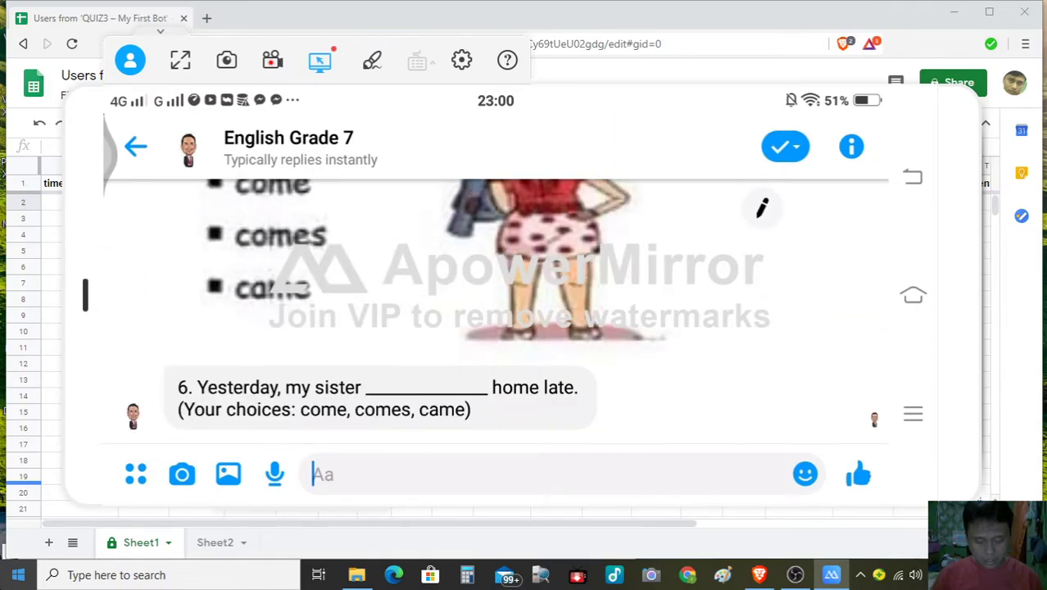
- Send Came, Went and Feels as the next three quiz answers
type("Ca")
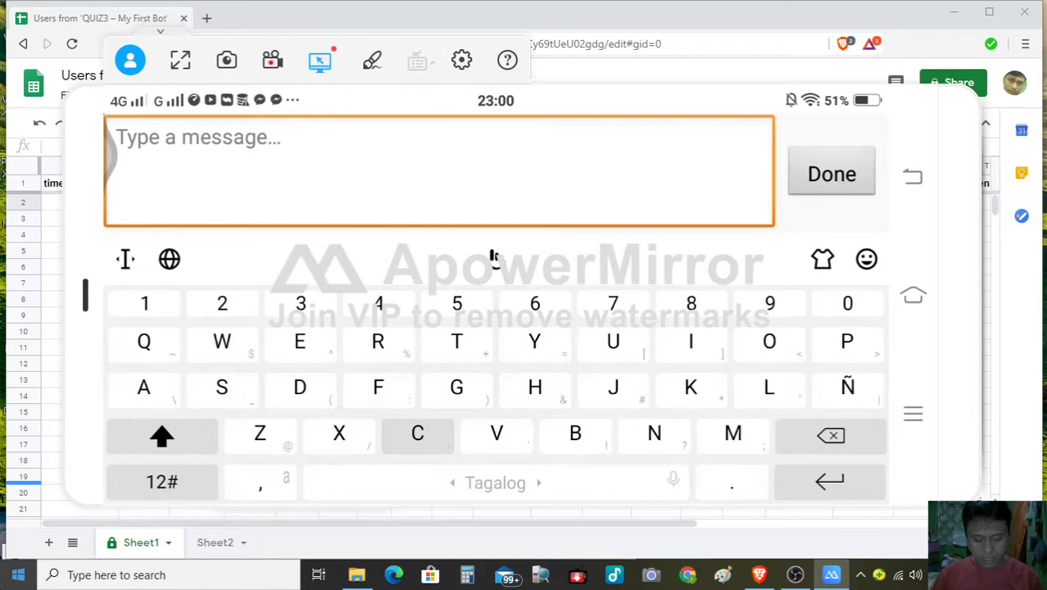
type("me")
key("Return")
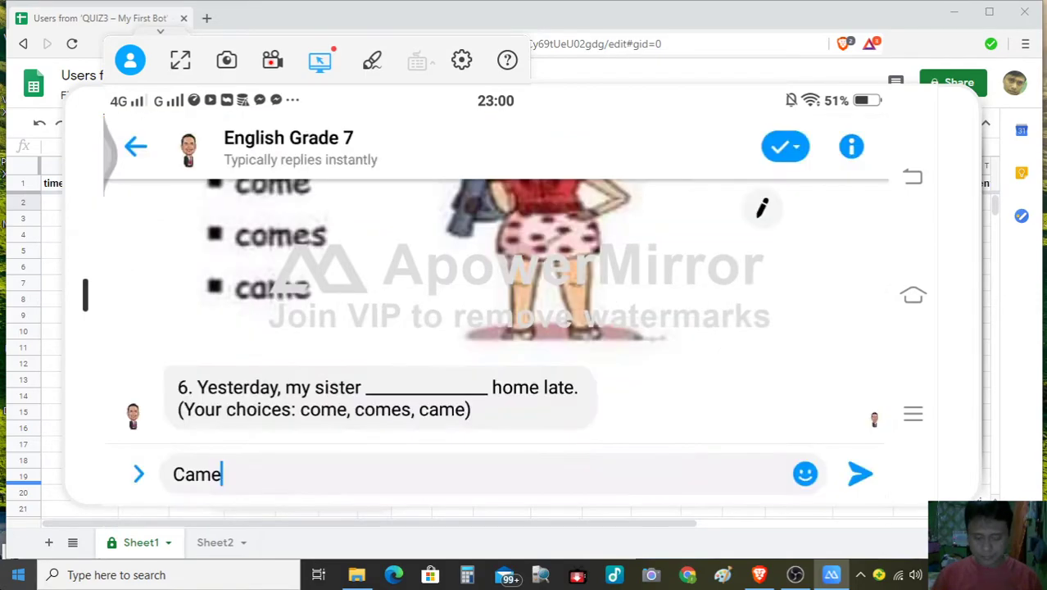
left_click(860, 474)
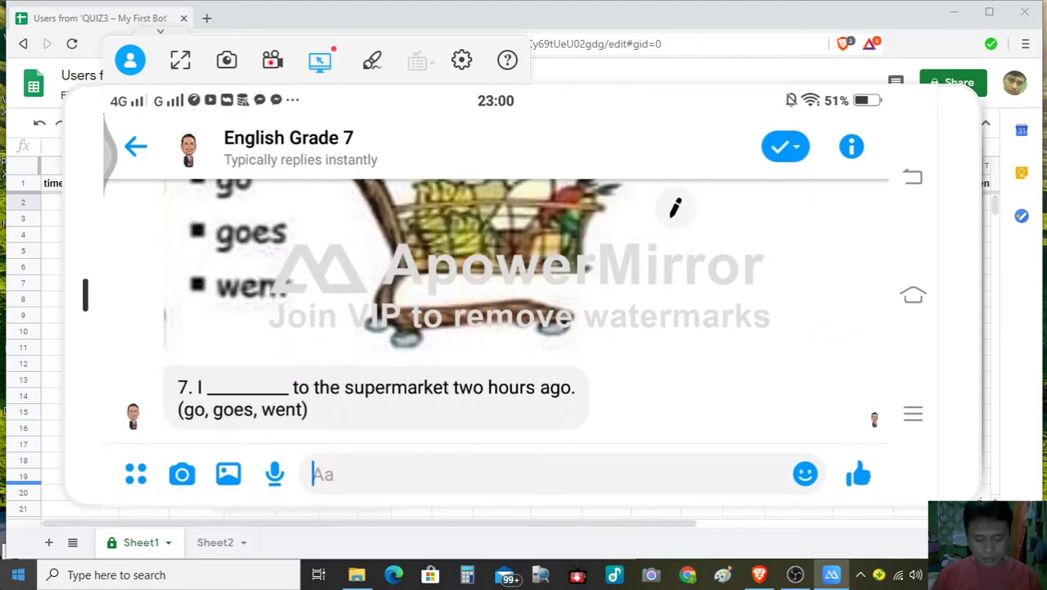
type("We")
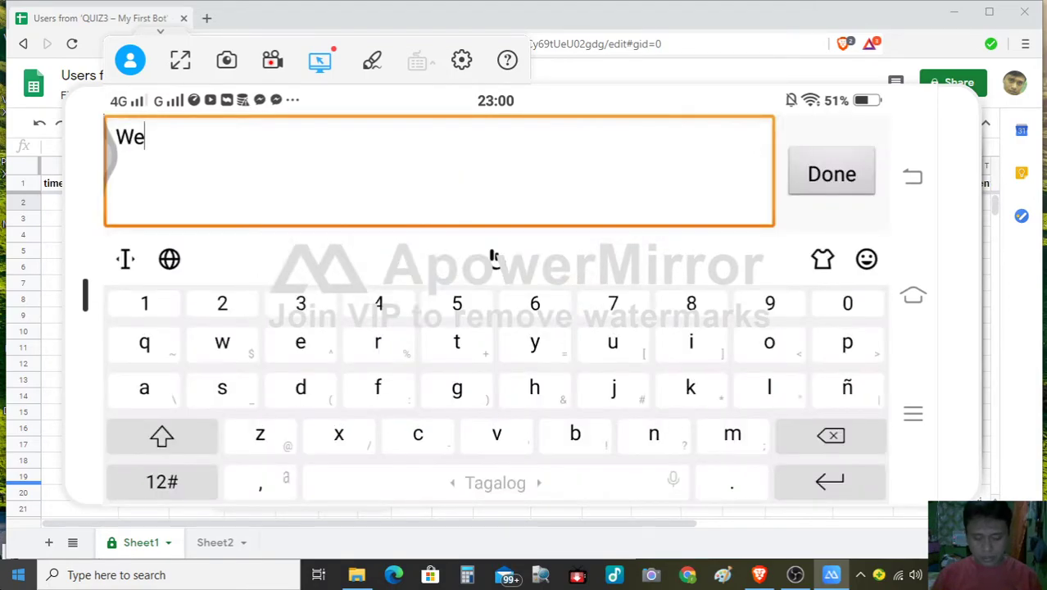
type("nt")
key("Return")
key("Return")
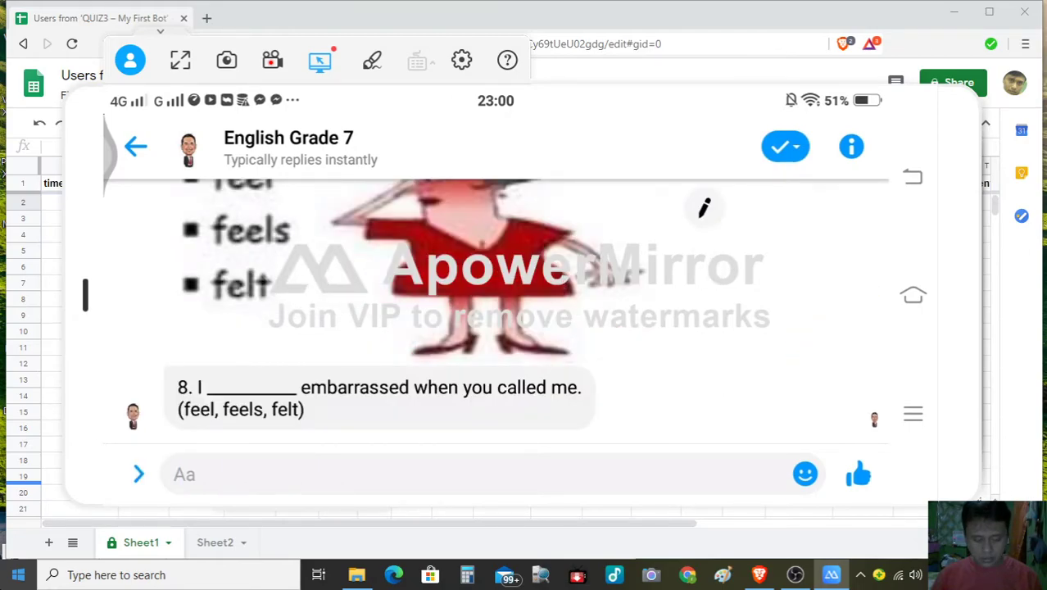
type("Feels")
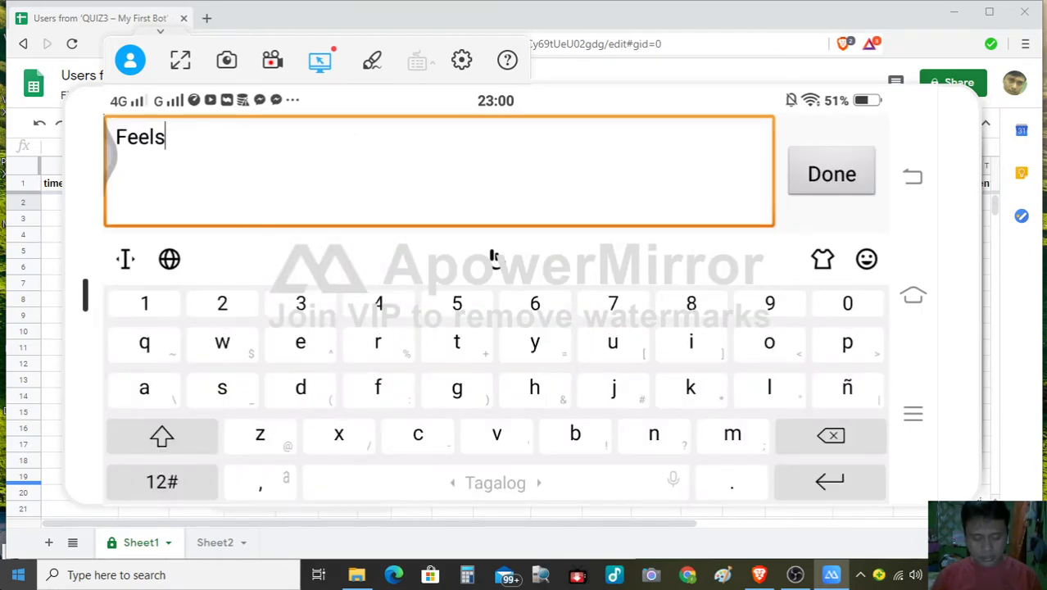
key("Return")
key("Return")
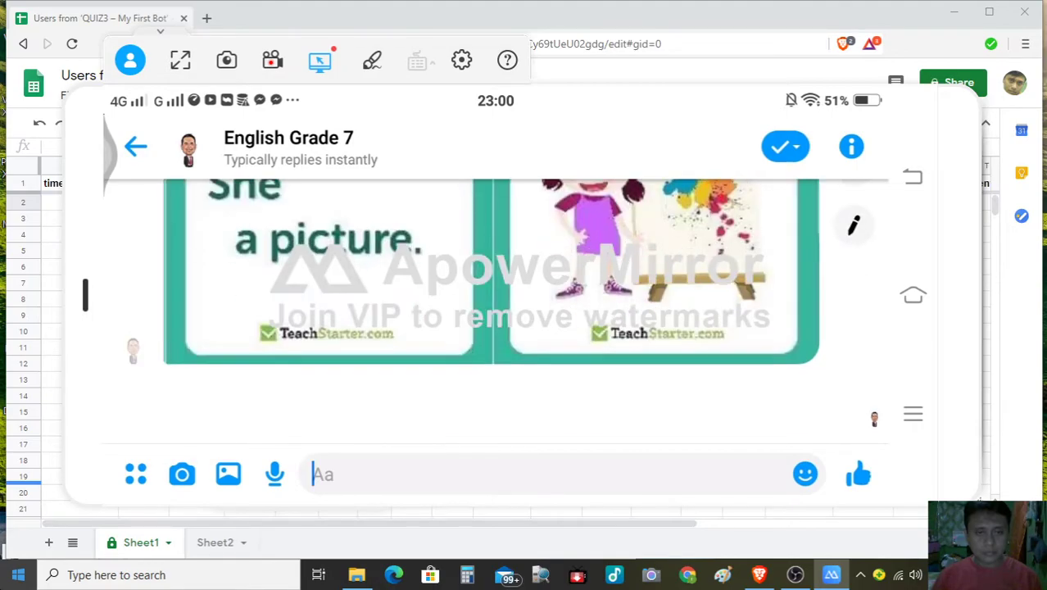
- Send Painted and the final answer Lift, then hide the phone mirror
left_click(410, 474)
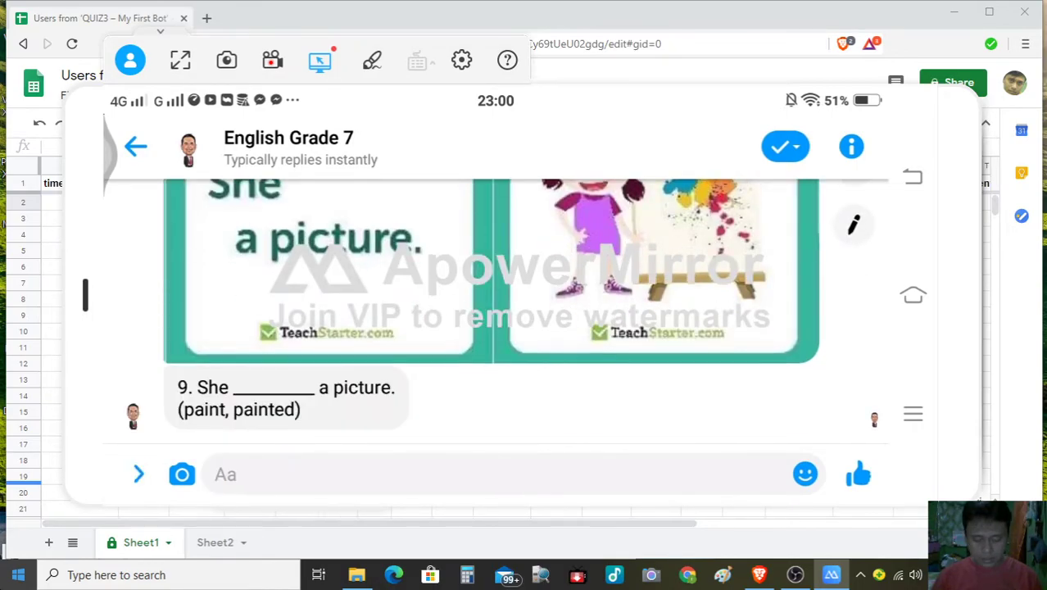
type("Painted")
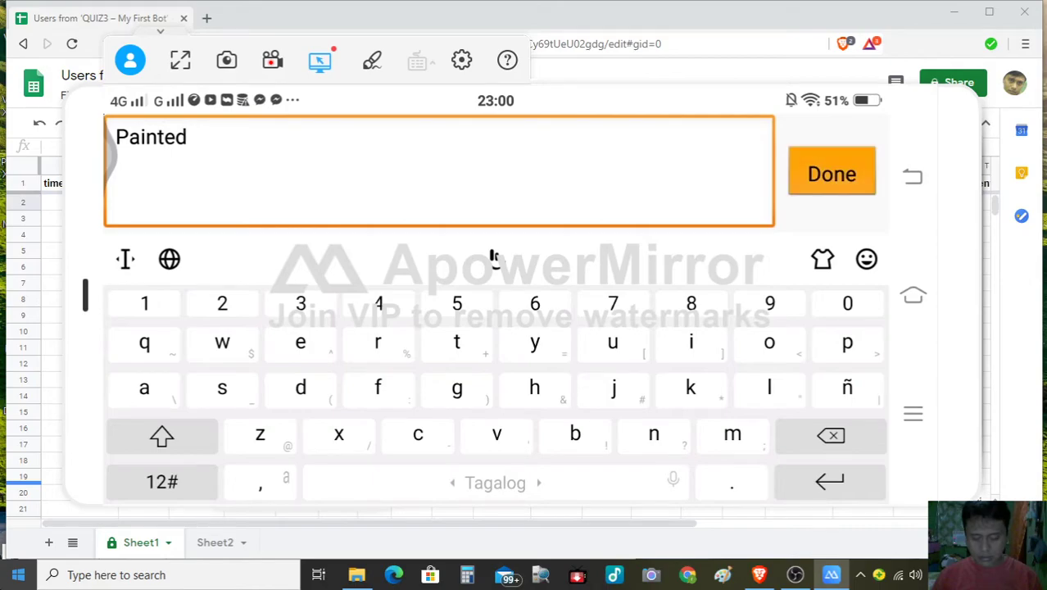
key("Return")
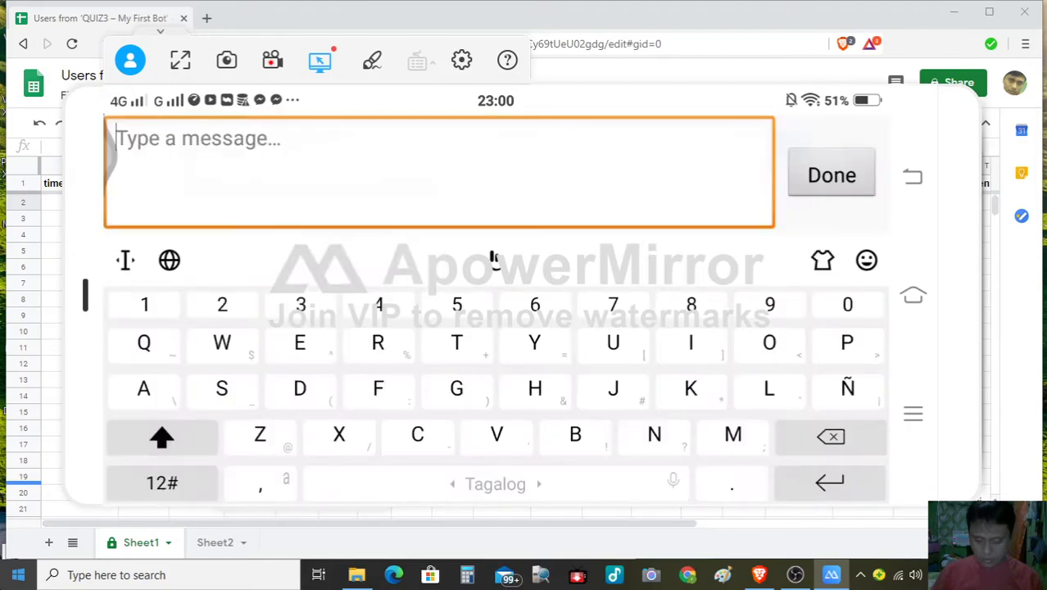
type("Lift")
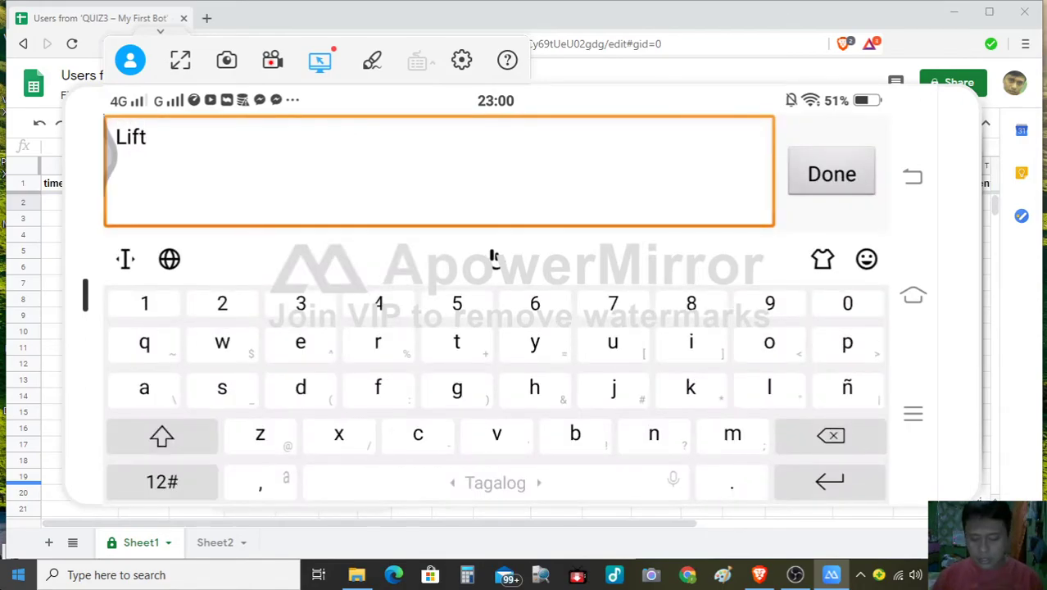
key("Escape")
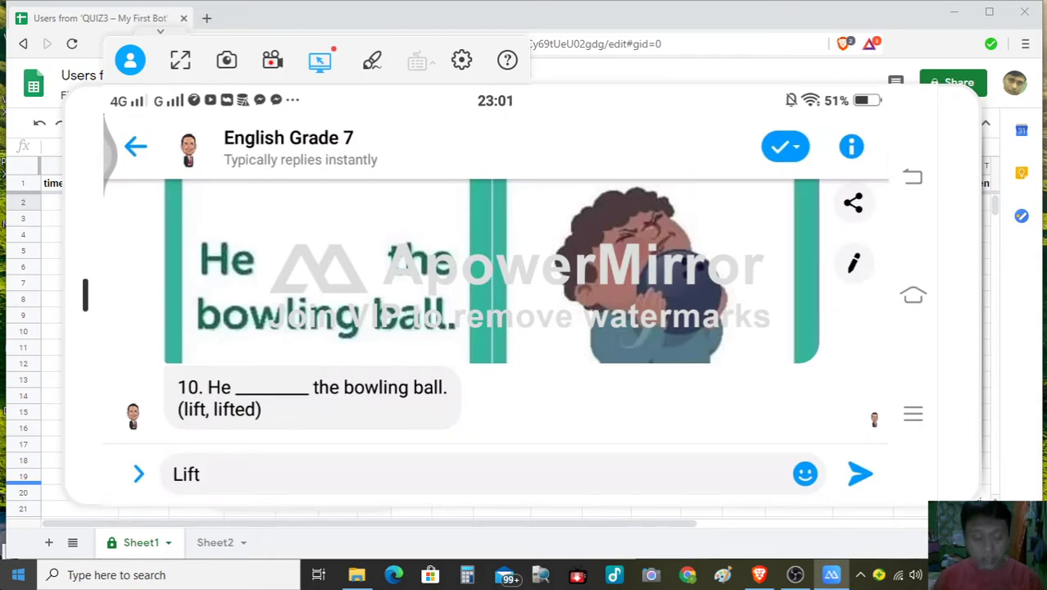
key("Return")
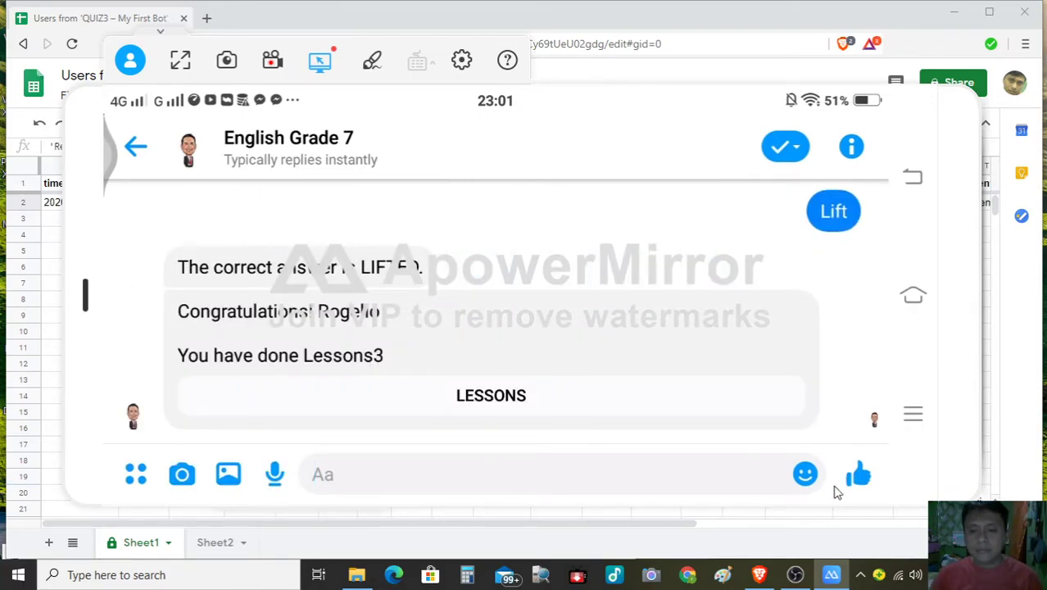
left_click(832, 574)
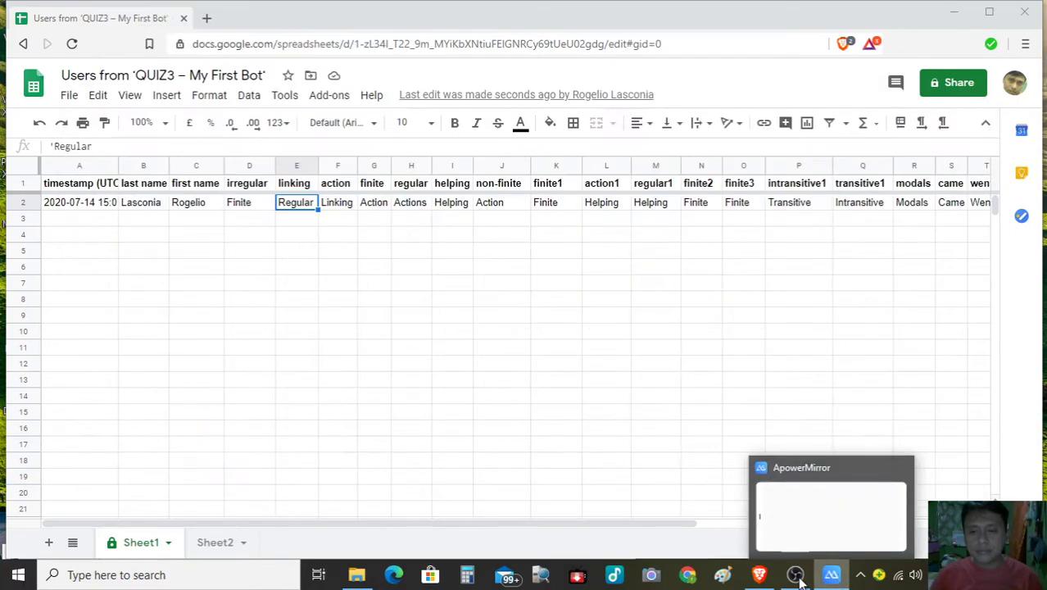
- Step through row 2's timestamp, names and answers on Sheet1, then view its Sheet2 score
left_click(77, 205)
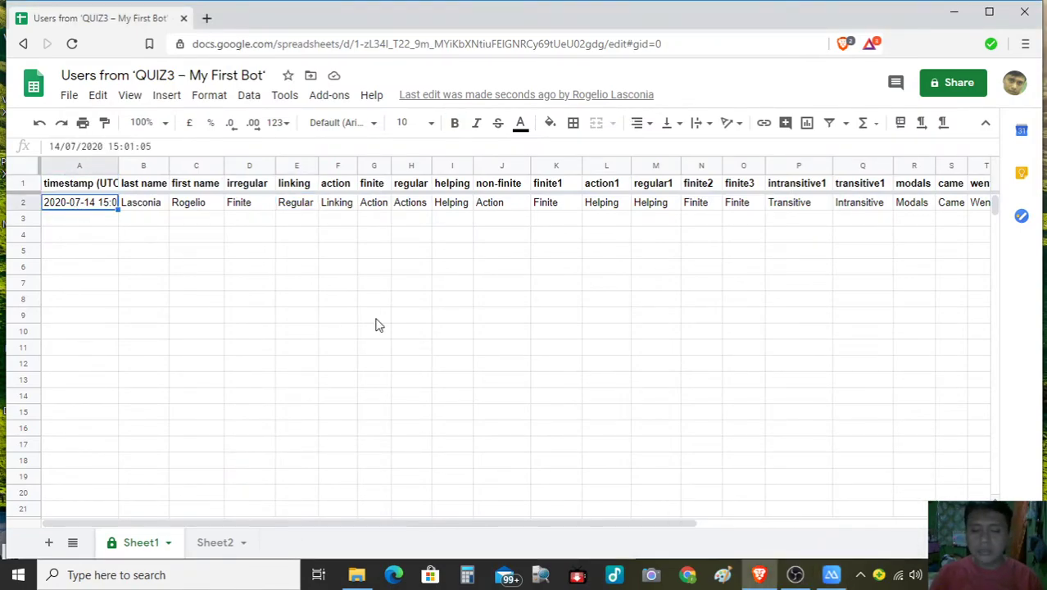
key("Right")
key("Right")
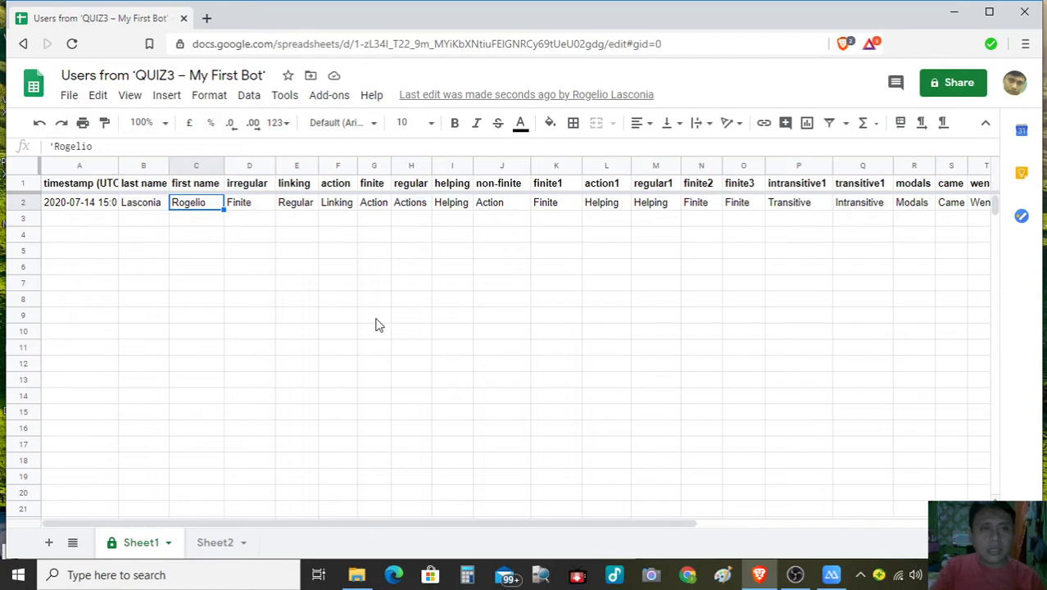
key("Right")
key("Right")
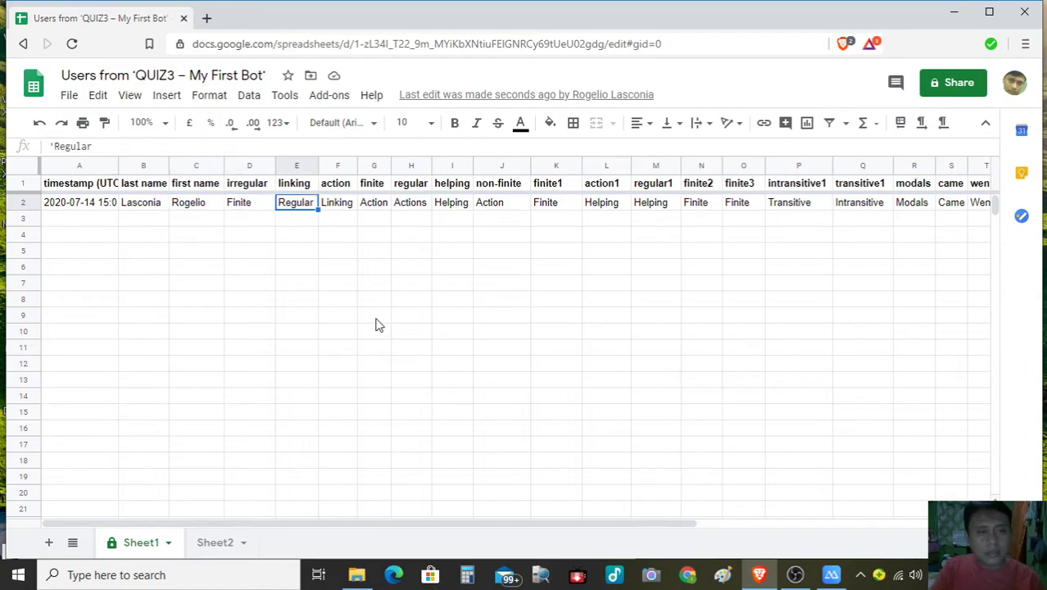
key("Right")
key("Right")
key("Right")
key("Right")
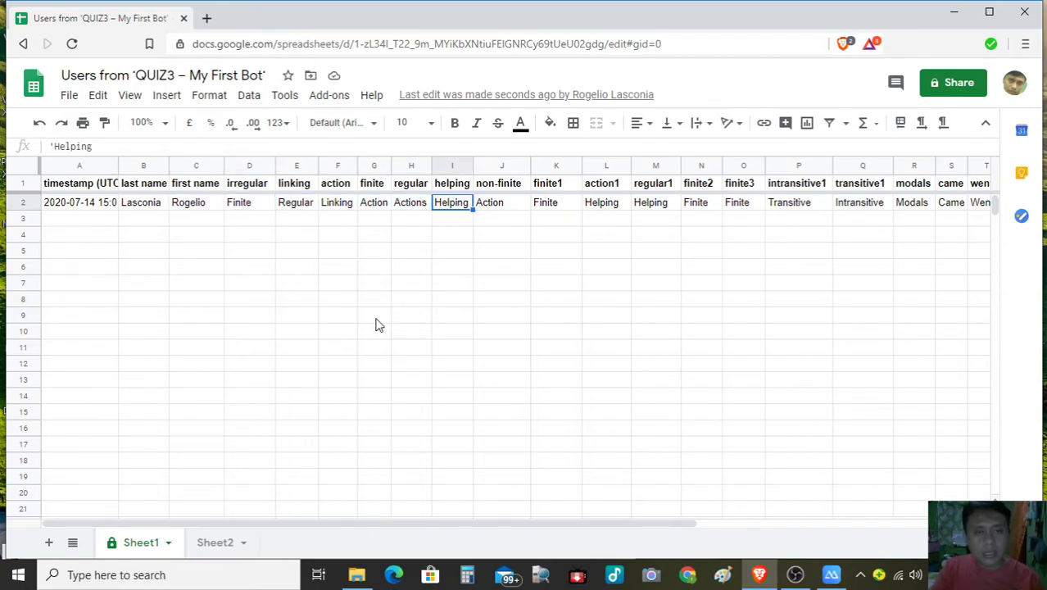
key("Right")
key("Right")
key("Right")
key("Right")
key("Right")
key("Right")
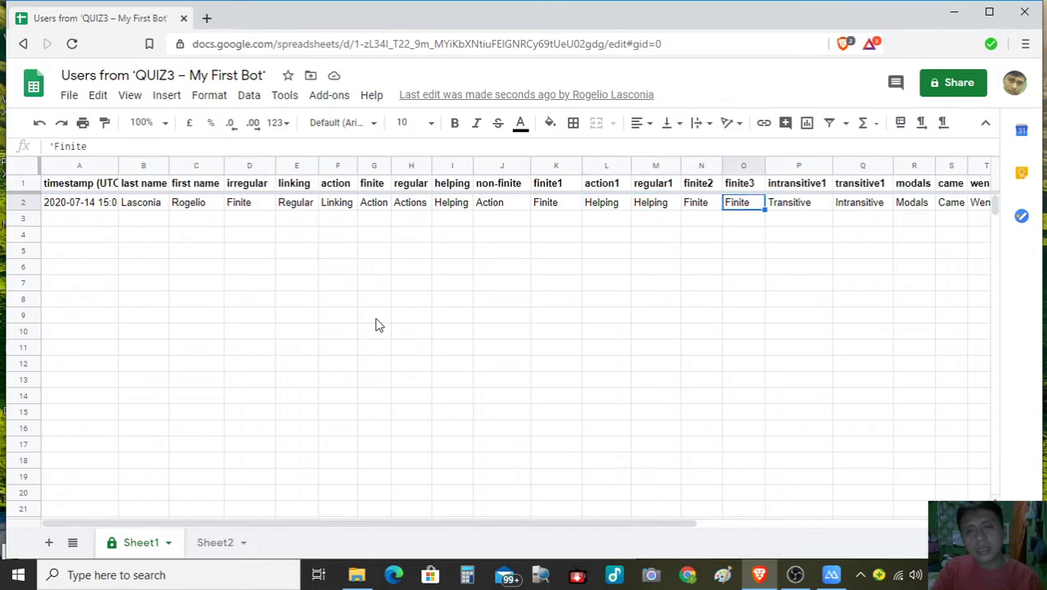
key("Right")
key("Right")
key("Right")
key("Right")
key("Right")
key("Right")
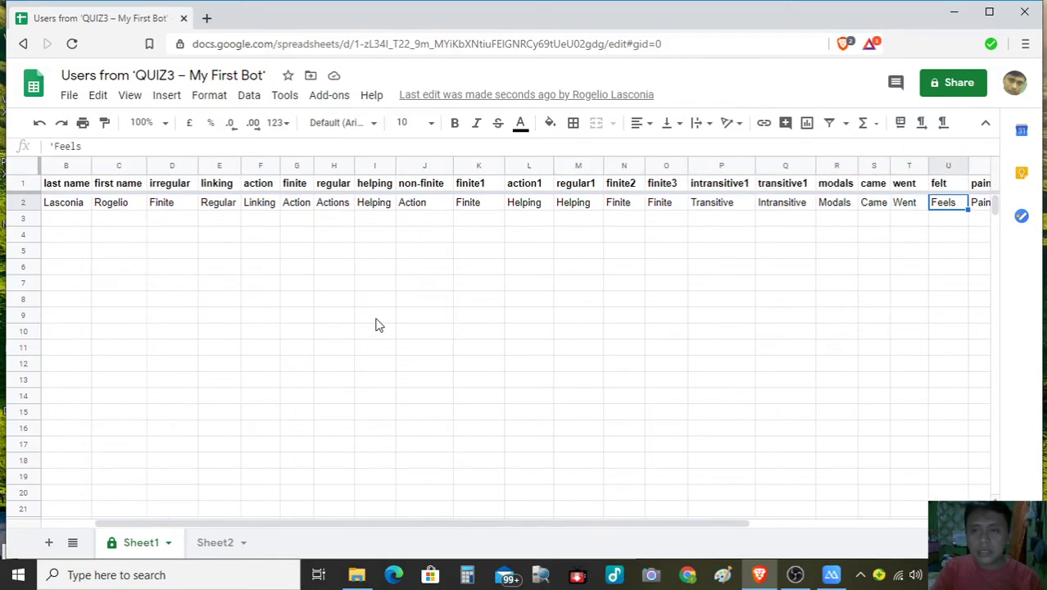
key("Right")
key("Right")
key("Right")
key("Right")
key("Left")
key("Left")
key("Left")
key("Left")
key("Left")
key("Left")
key("Left")
key("Left")
key("Left")
key("Left")
key("Left")
key("Left")
key("Left")
key("Left")
key("Left")
key("Left")
key("Left")
key("Left")
key("Left")
key("Left")
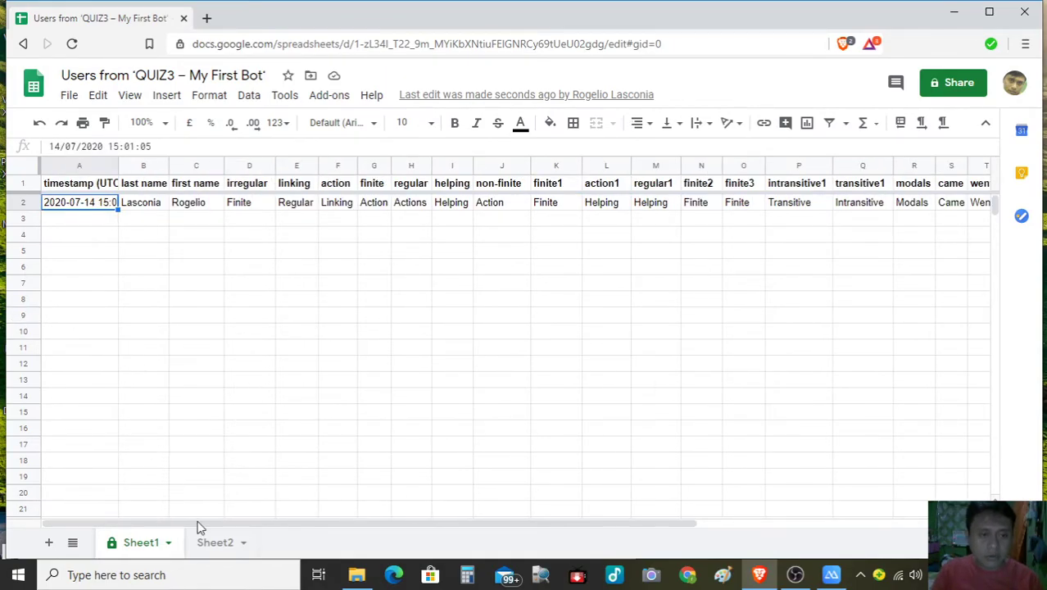
left_click(210, 556)
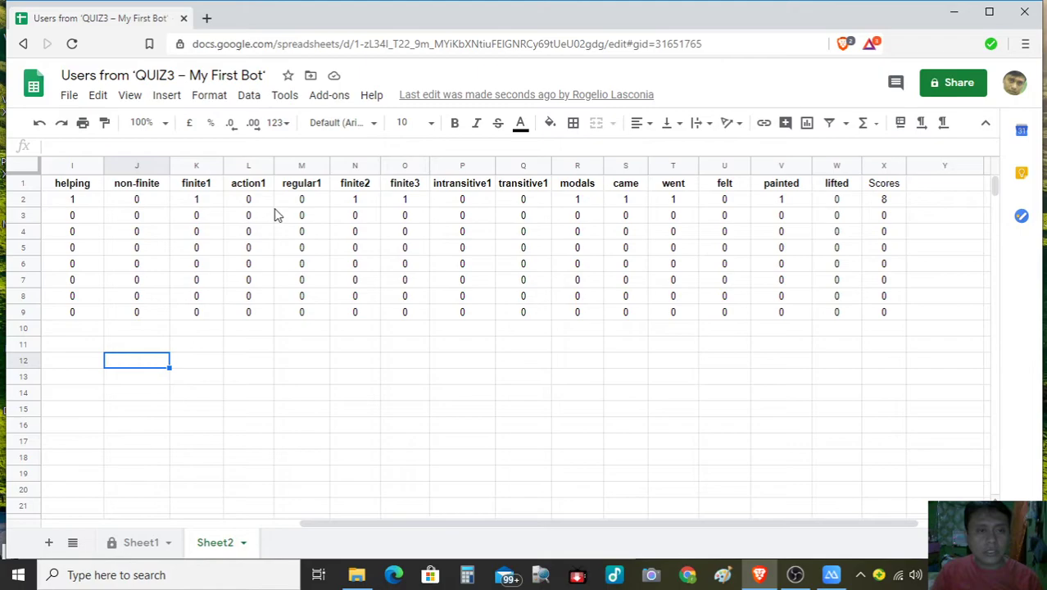
key("Up")
key("Up")
key("Up")
key("Up")
key("Up")
key("Up")
key("Up")
key("Up")
key("Up")
key("Up")
key("Right")
key("Right")
key("Left")
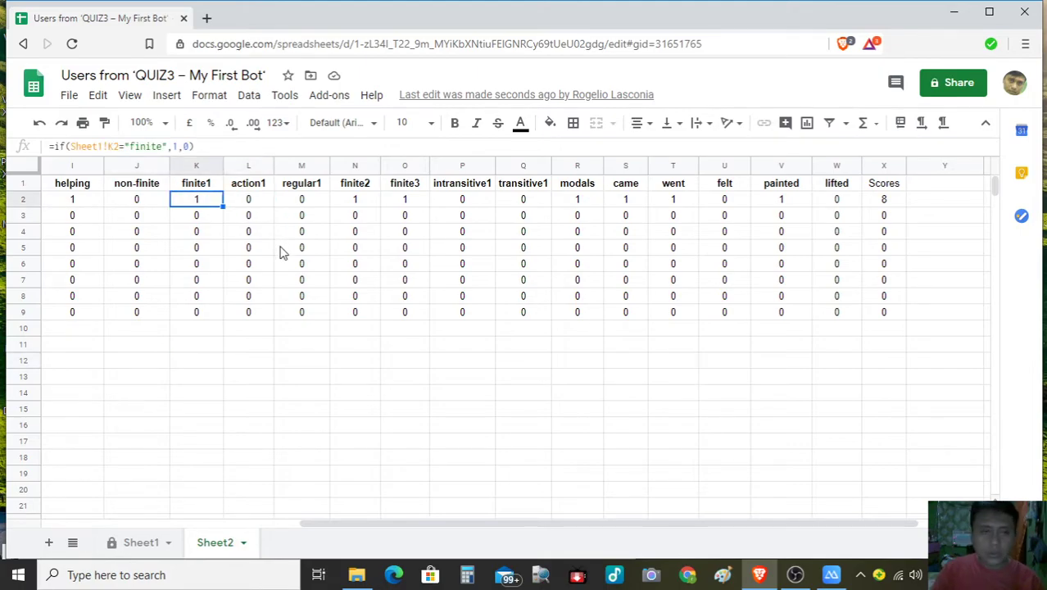
key("Left")
key("Left")
key("Left")
key("Left")
key("Left")
key("Left")
key("Left")
key("Left")
key("Left")
key("Left")
key("Right")
key("Right")
key("Right")
key("Right")
key("Right")
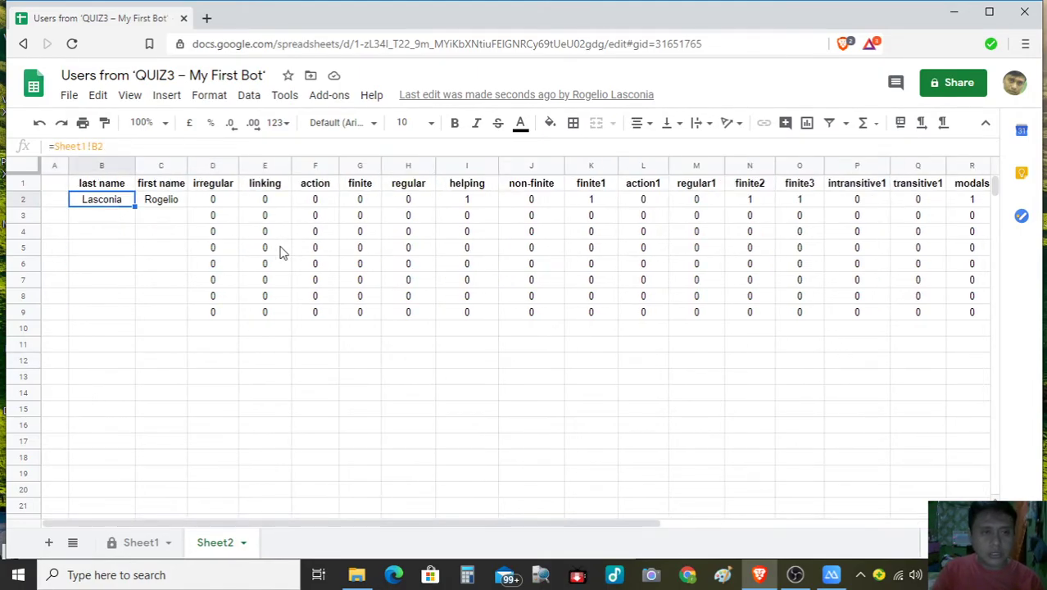
key("Right")
key("Right")
key("Right")
key("Right")
key("Right")
key("Right")
key("Right")
key("Right")
key("Right")
key("Right")
key("Right")
key("Right")
key("Right")
key("Right")
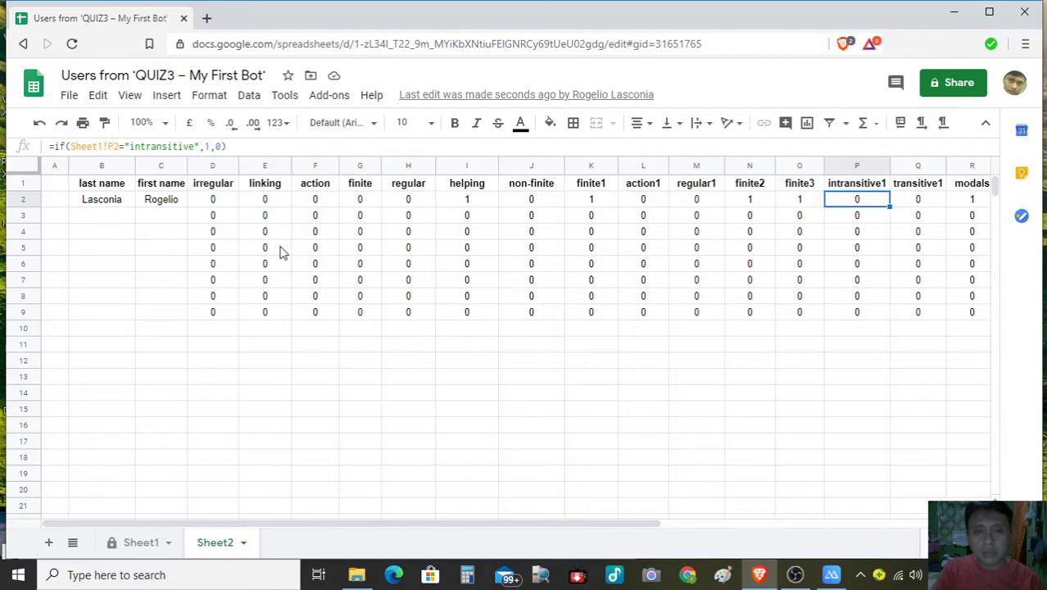
key("Right")
key("Right")
key("Right")
key("Right")
key("Right")
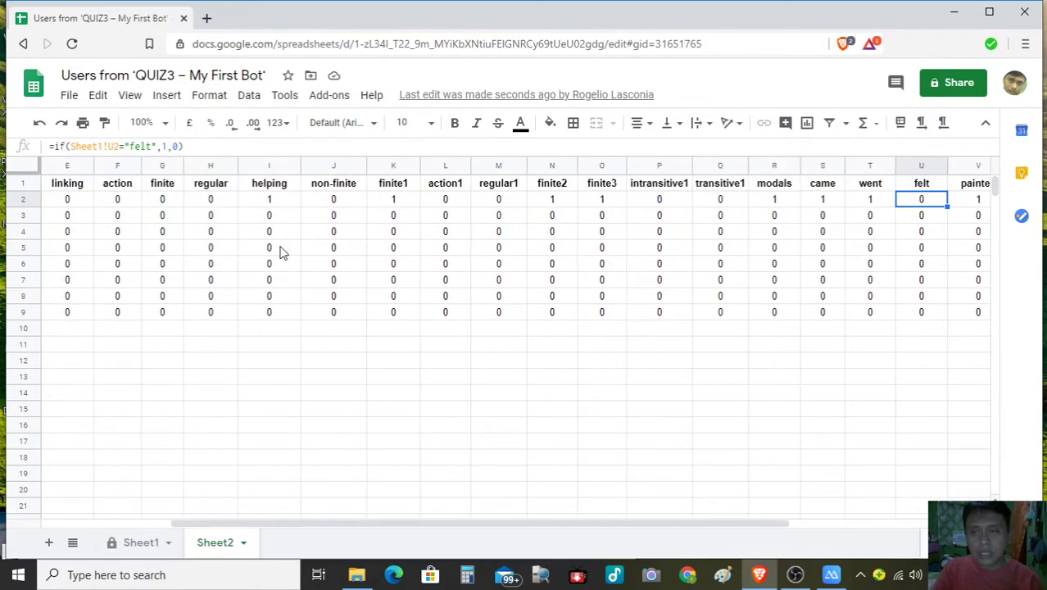
key("Left")
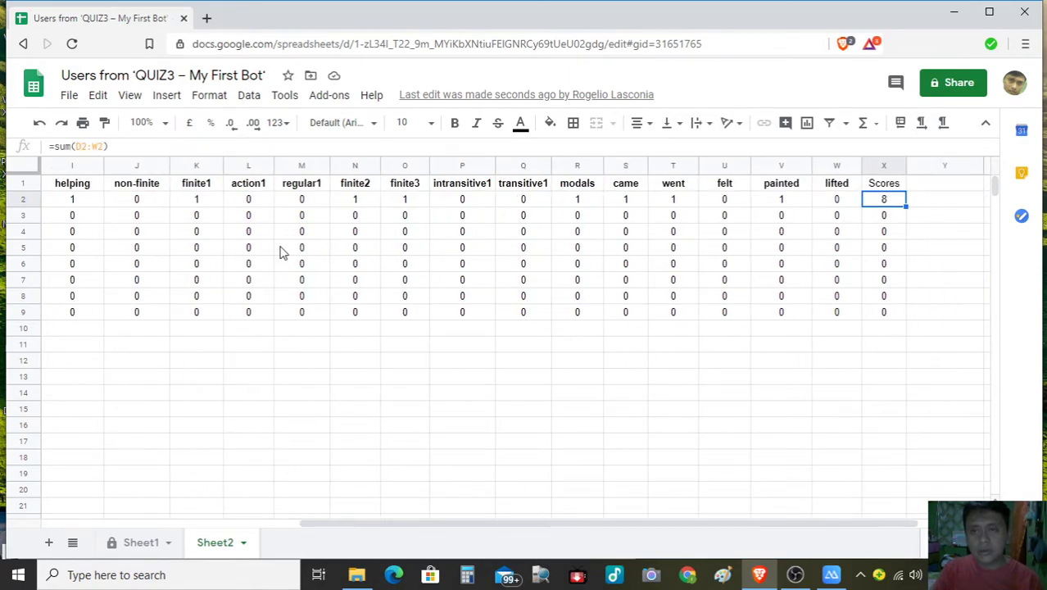
key("Left")
key("Left")
key("Left")
key("Right")
key("Right")
key("Right")
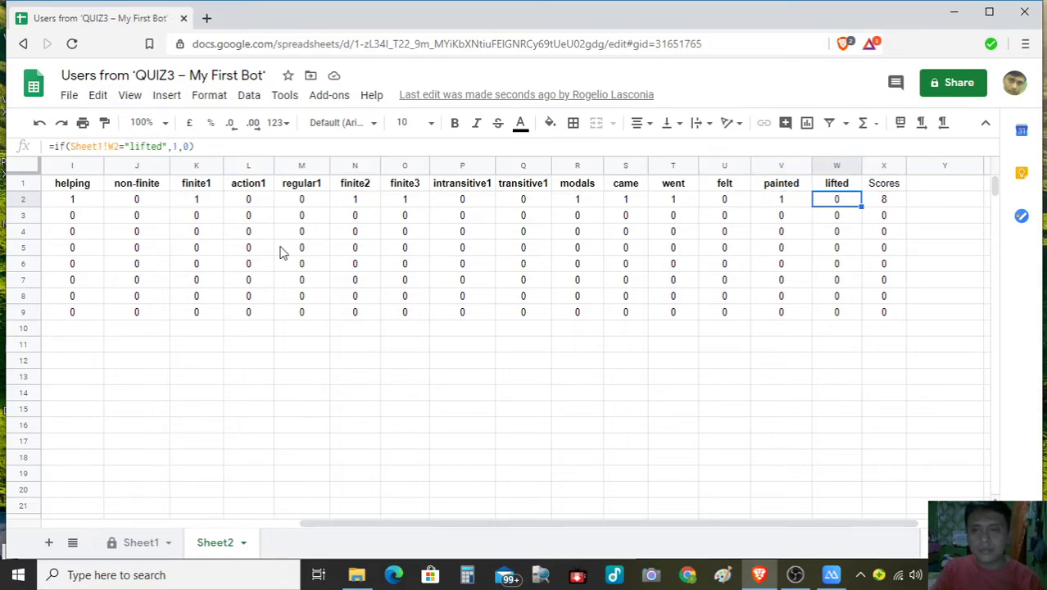
key("Left")
key("Left")
key("Left")
key("Left")
key("Left")
key("Left")
key("Left")
key("Left")
key("Left")
key("Left")
key("Left")
key("Left")
key("Left")
key("Left")
key("Left")
key("Left")
key("Left")
key("Left")
key("Left")
key("Left")
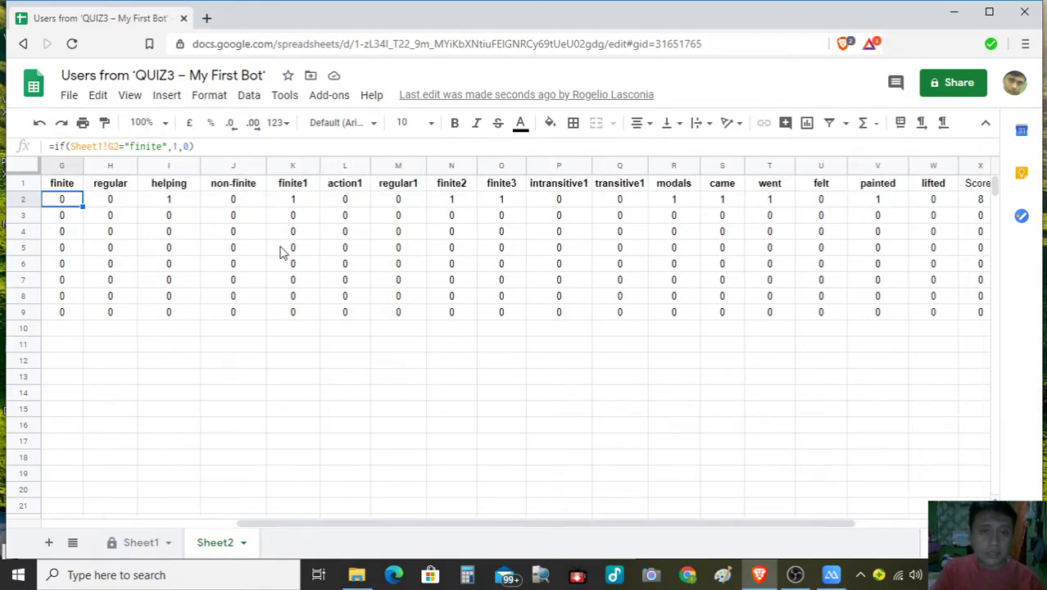
key("Right")
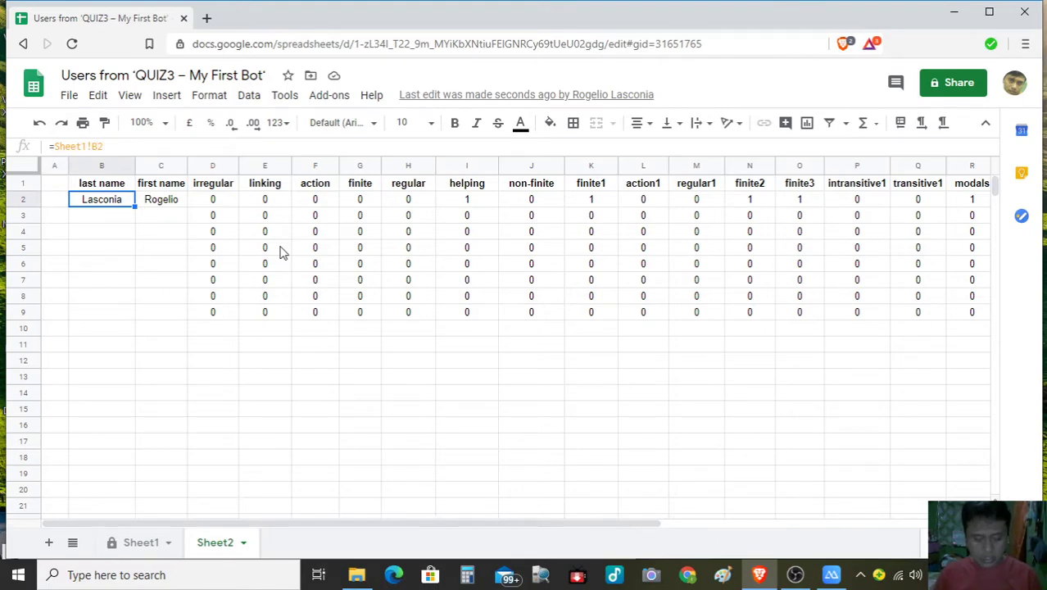
- Bring up the mirrored Messenger chat and answer question 7 with Non-finite
left_click(831, 576)
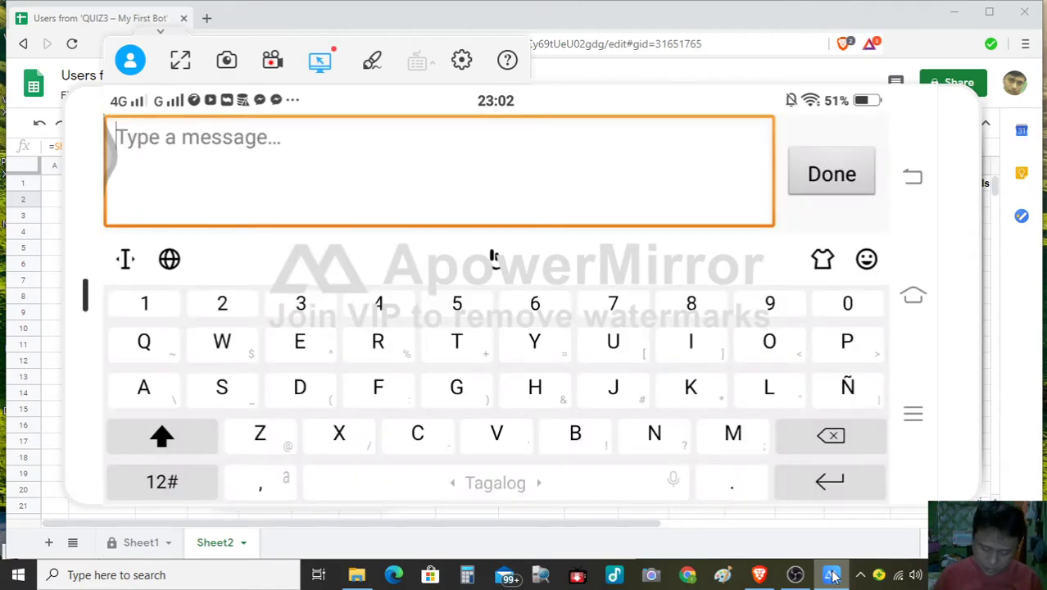
type("N")
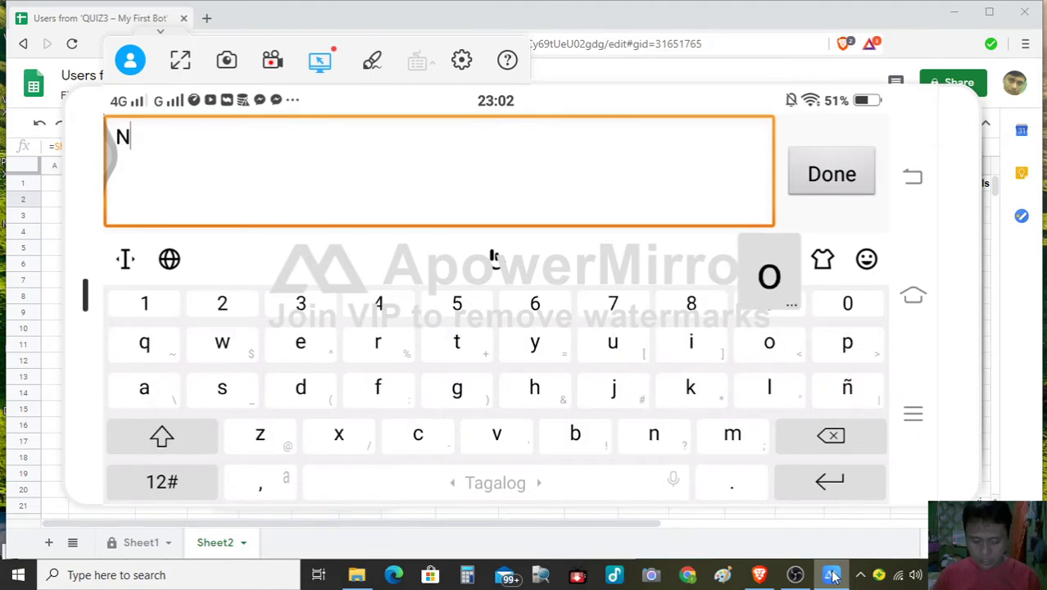
type("on")
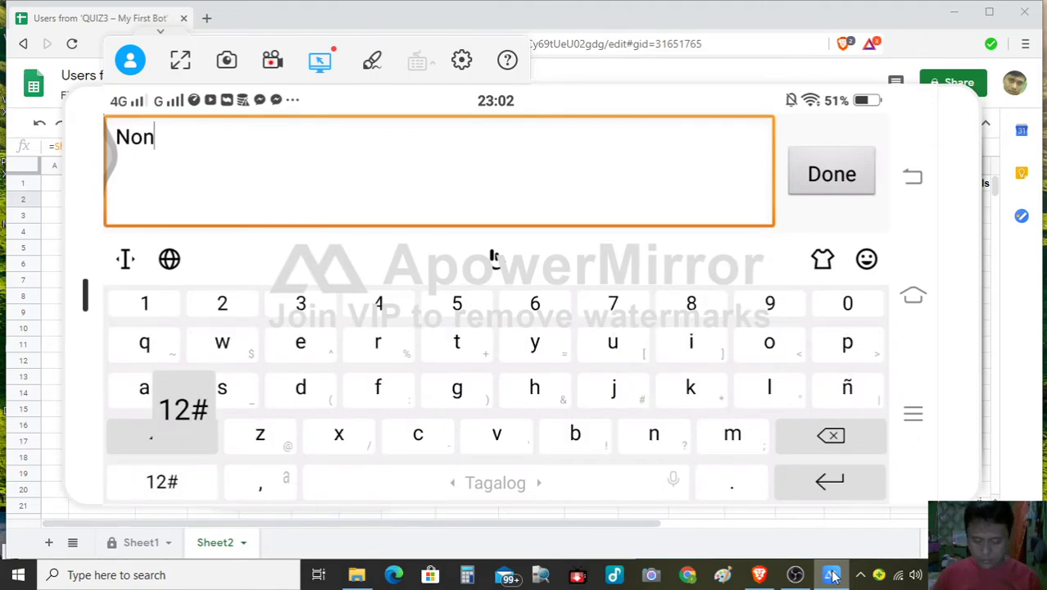
type("-")
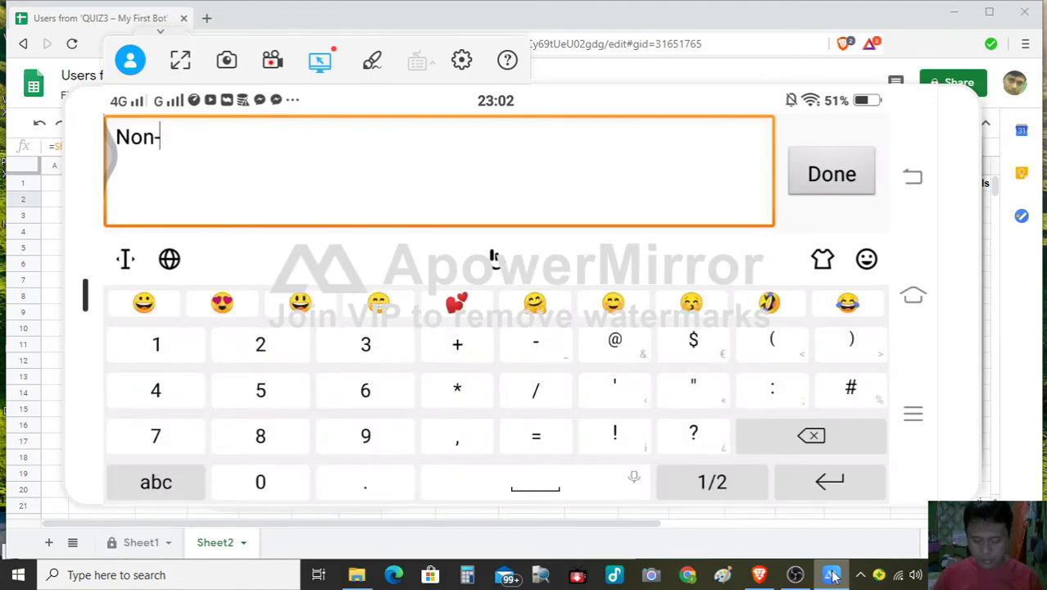
type("finite")
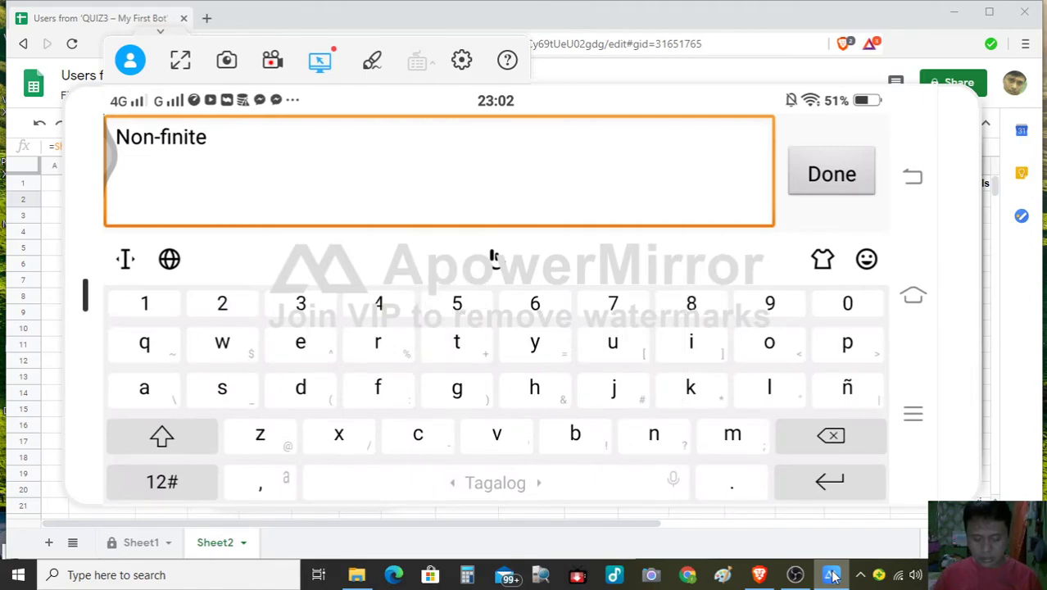
key("Return")
key("Return")
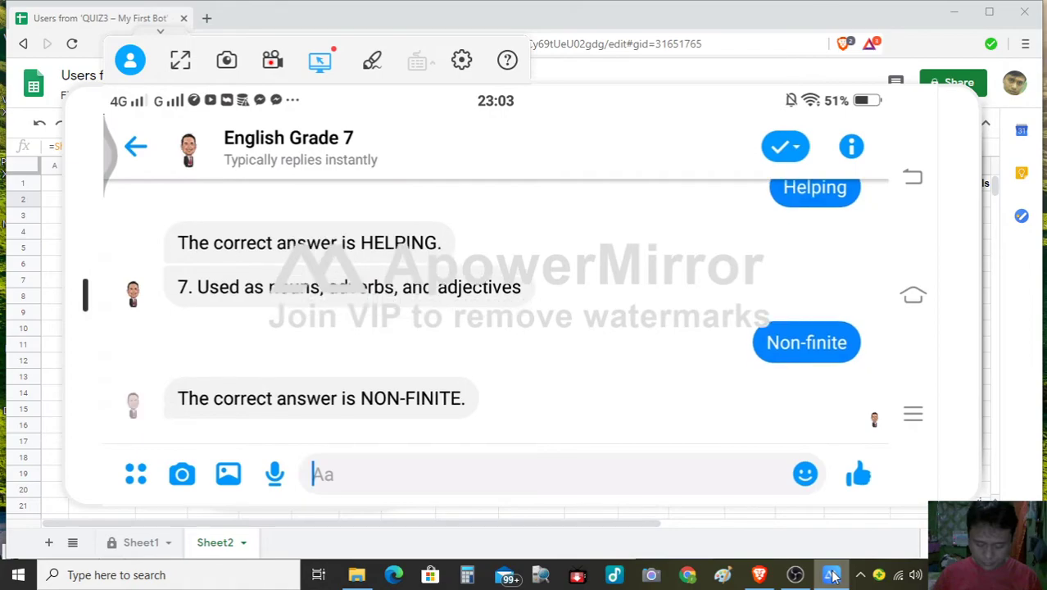
- Send Action for question 8, Action for question 9, and regular for question 10
type("Acti")
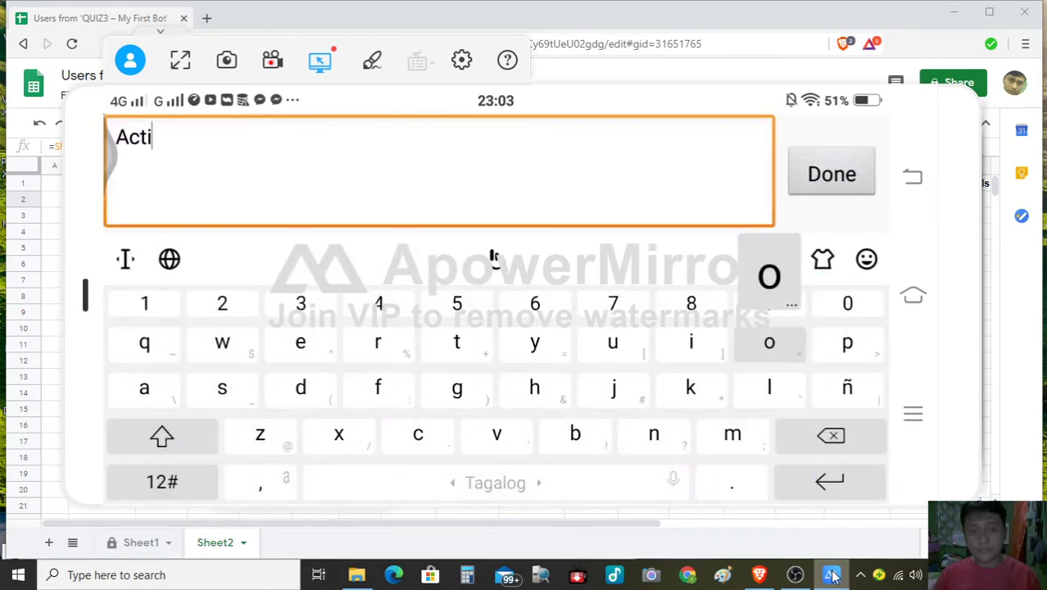
type("on")
key("shift")
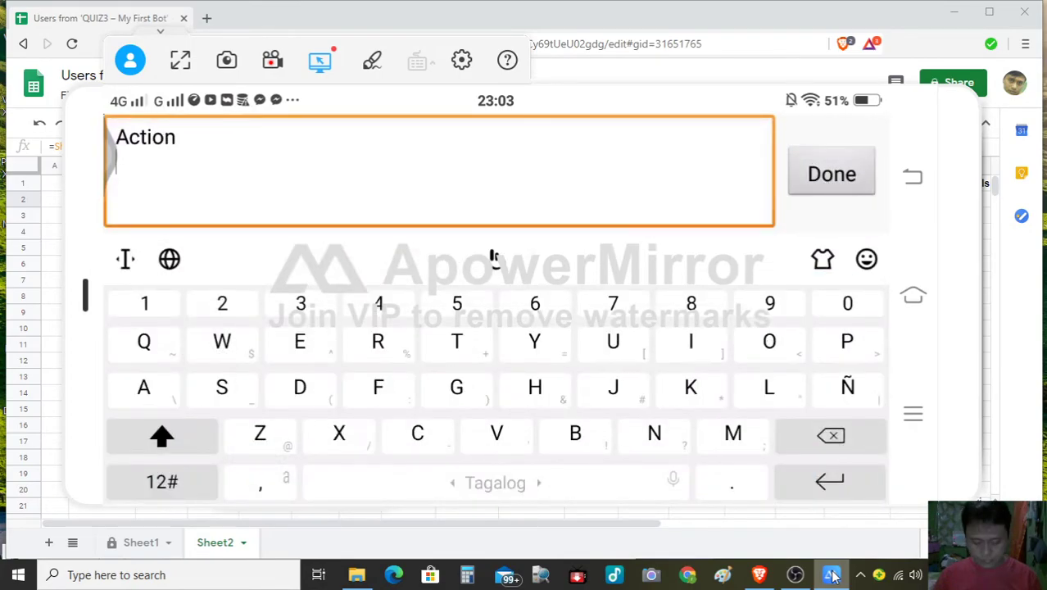
key("Return")
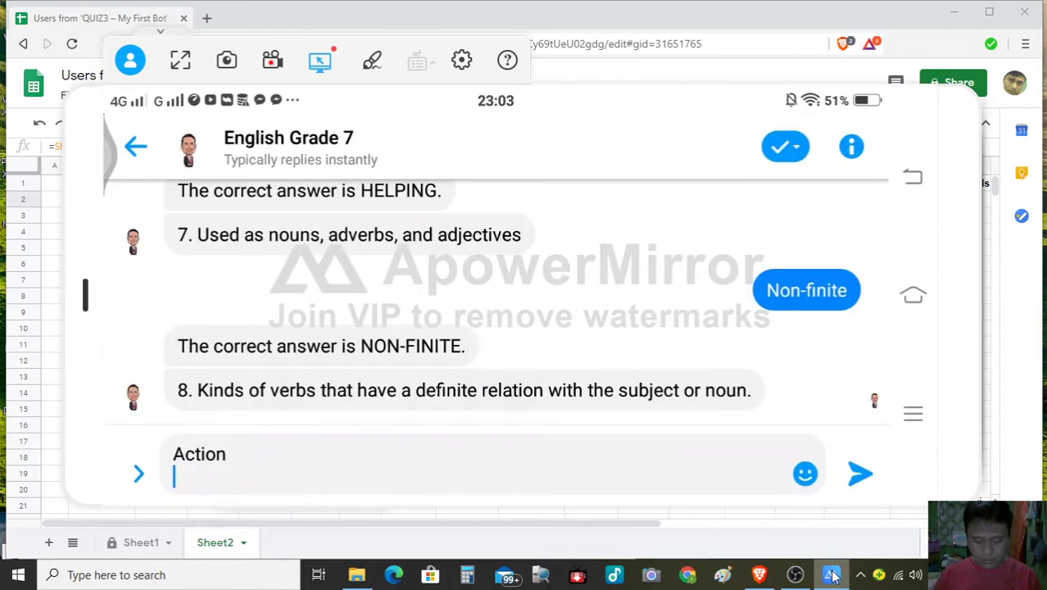
key("Return")
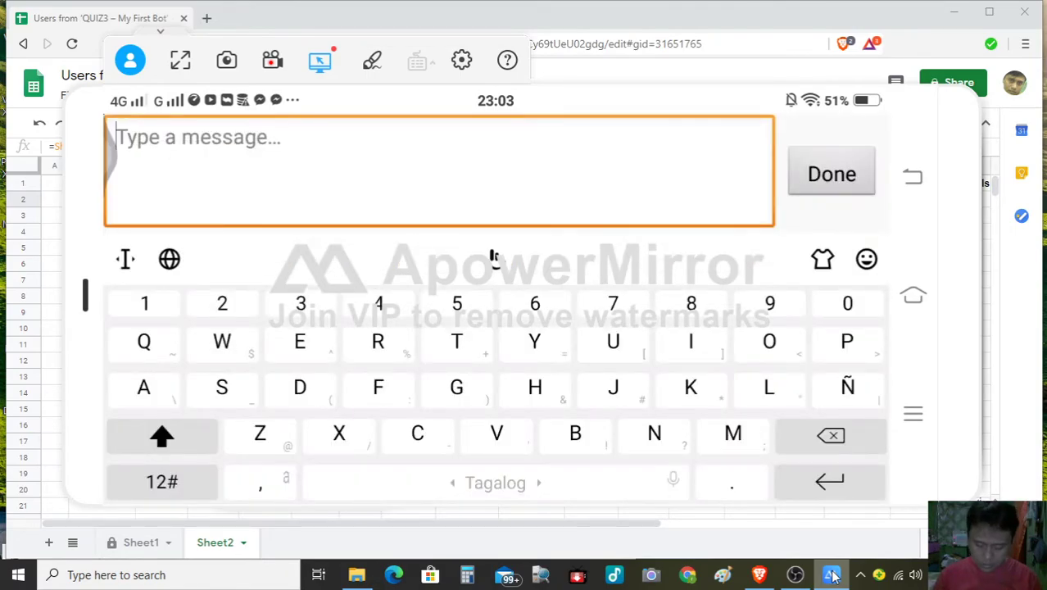
type("Act")
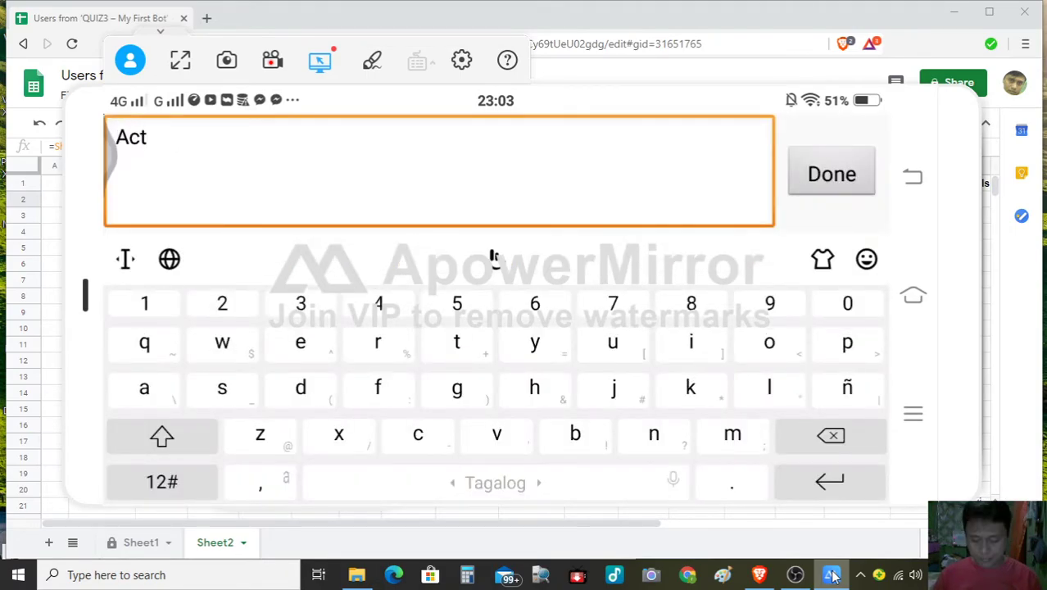
type("ion")
key("Return")
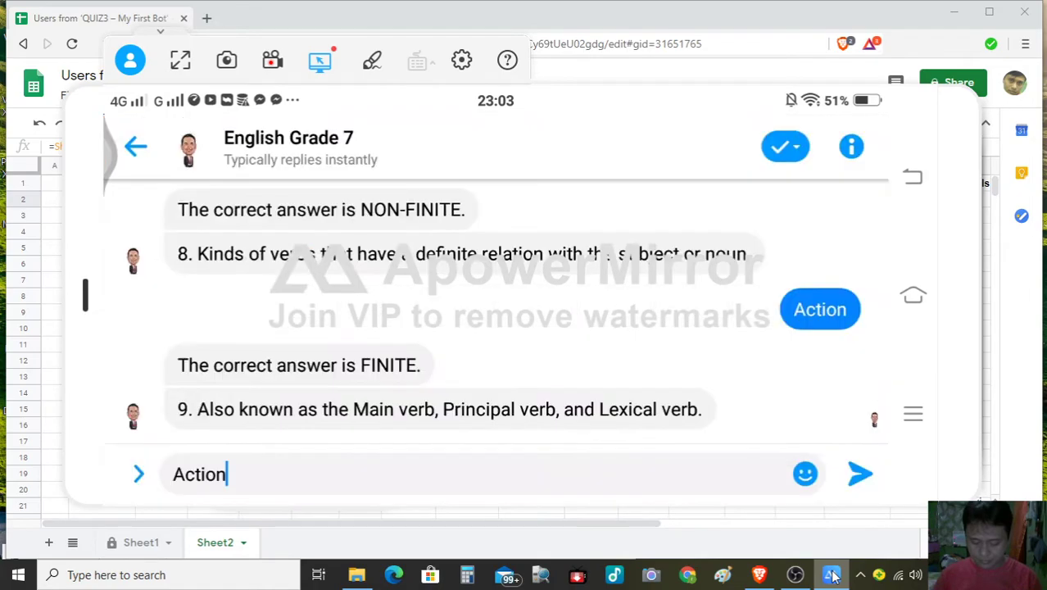
key("Return")
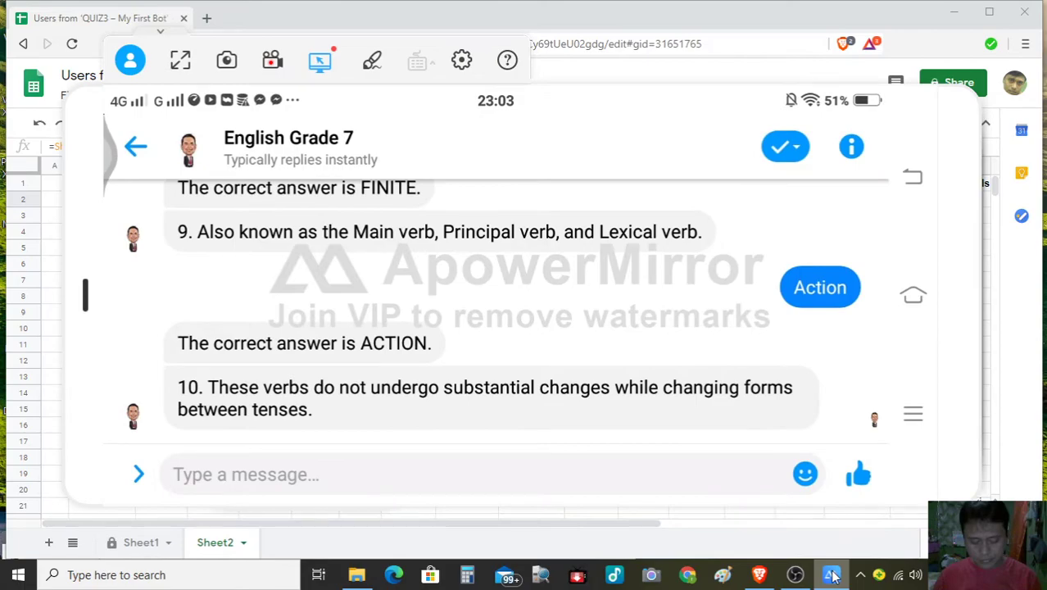
type("regu")
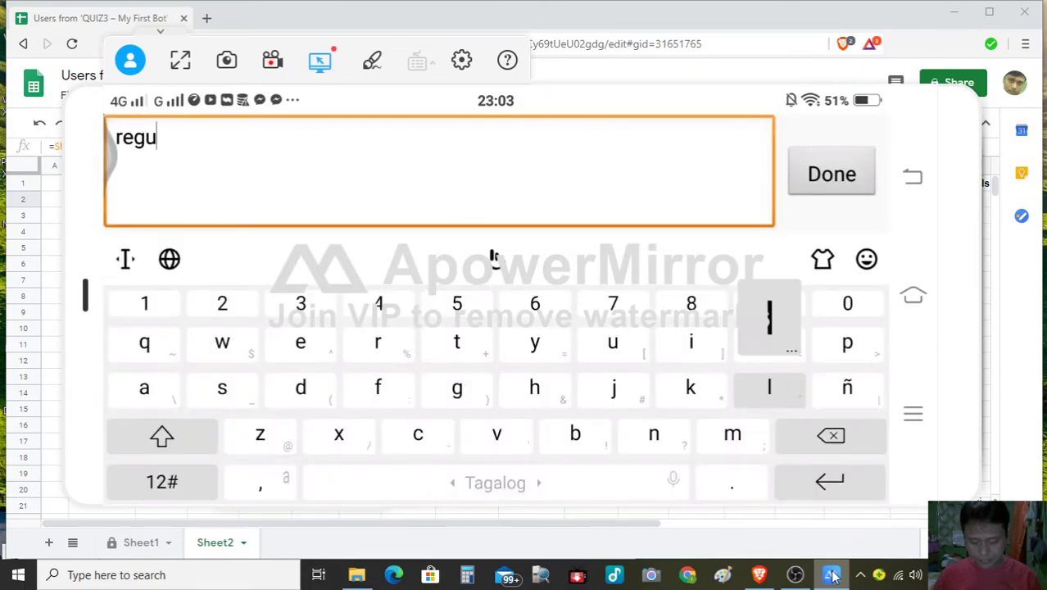
type("lar")
key("Return")
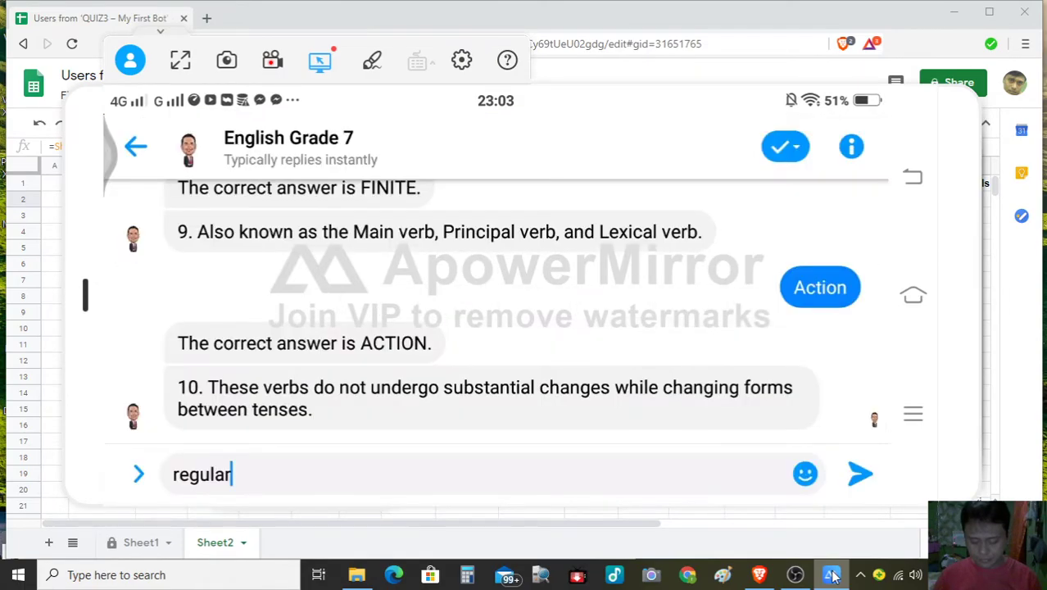
key("Return")
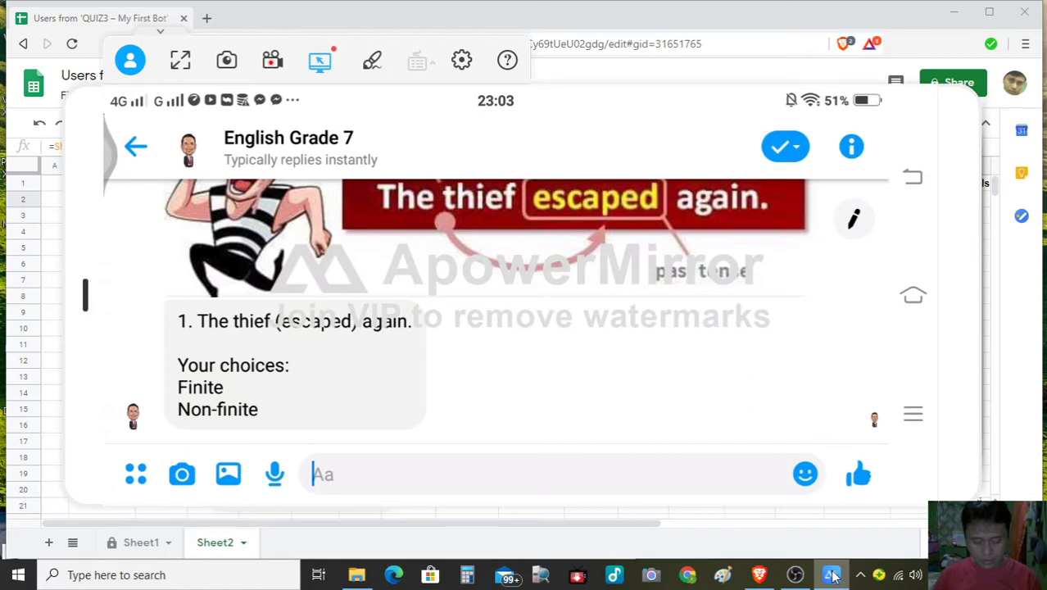
- Answer the bot's first two quiz questions with Finite and Finite
type("Finite")
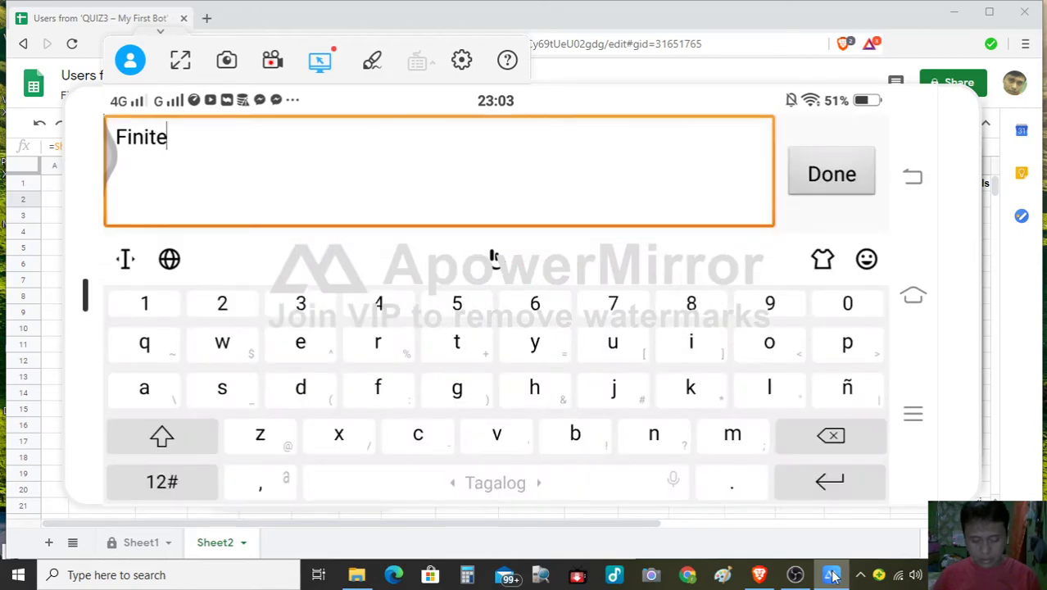
key("Return")
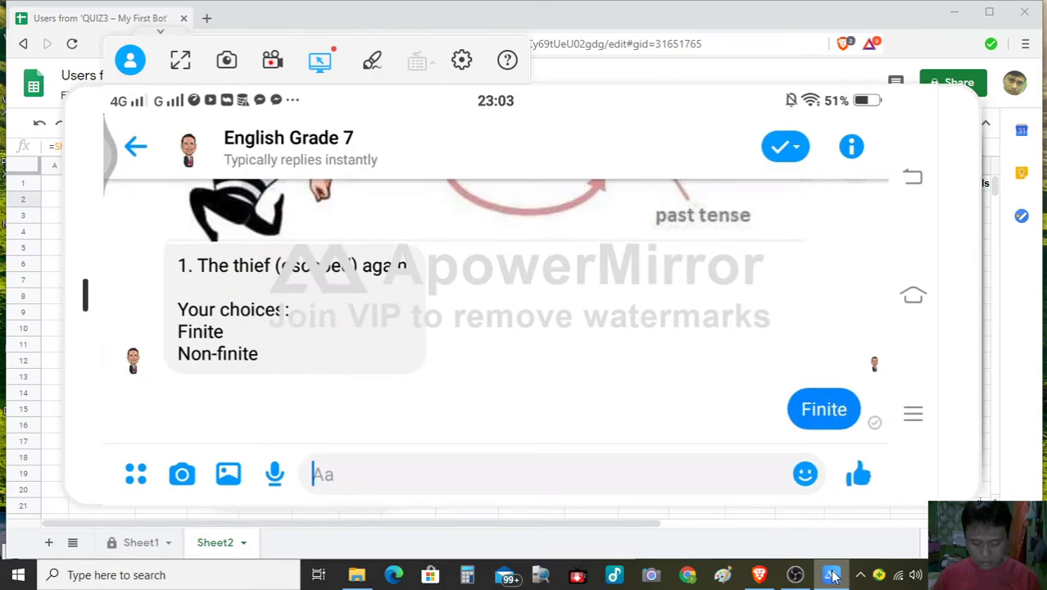
type("Finite")
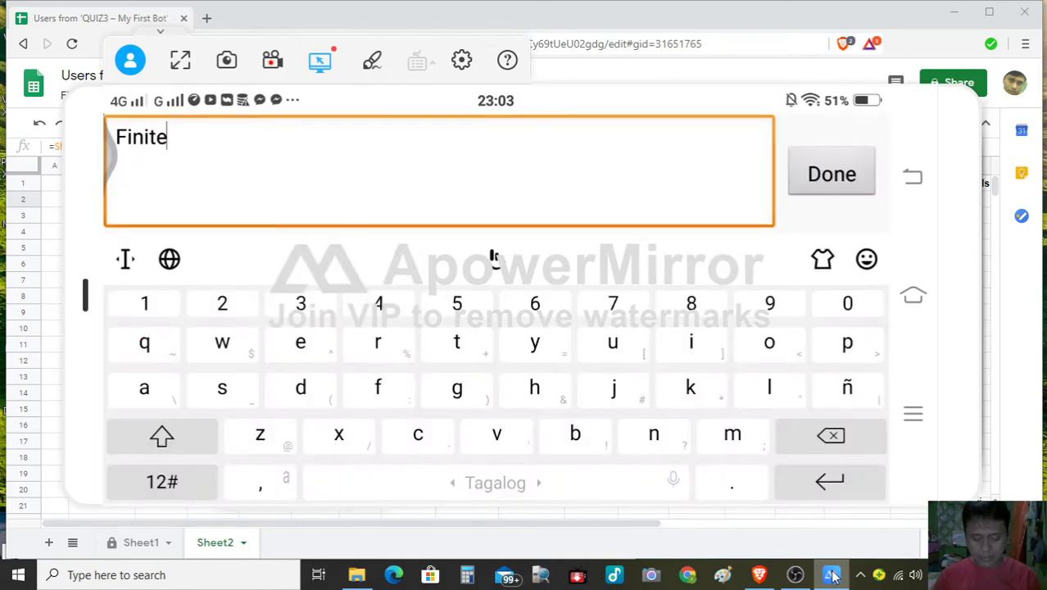
key("Return")
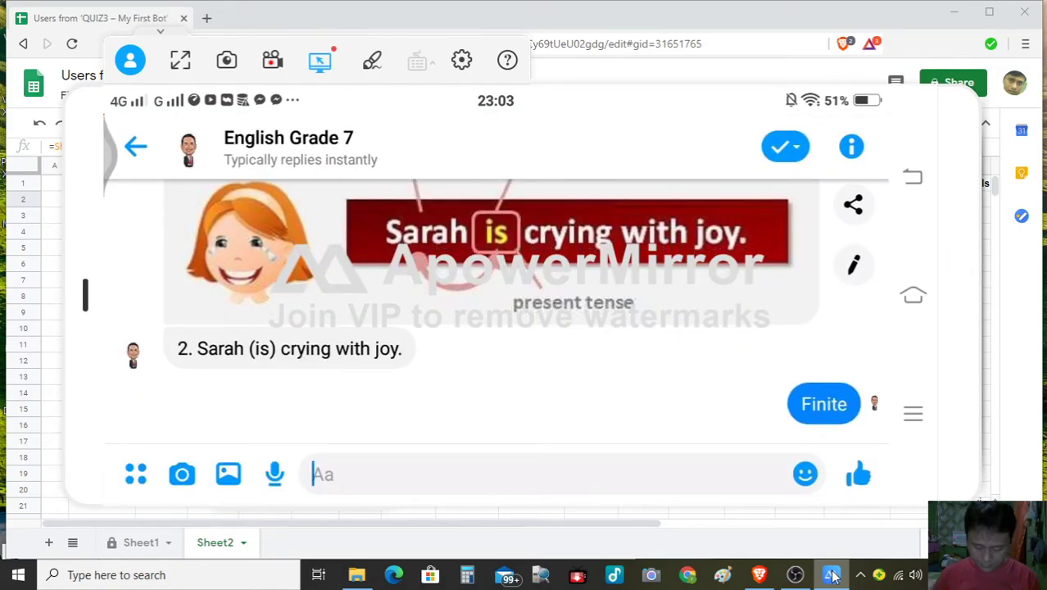
- Answer questions 3 and 4 with Intransitive and Transitive
type("In")
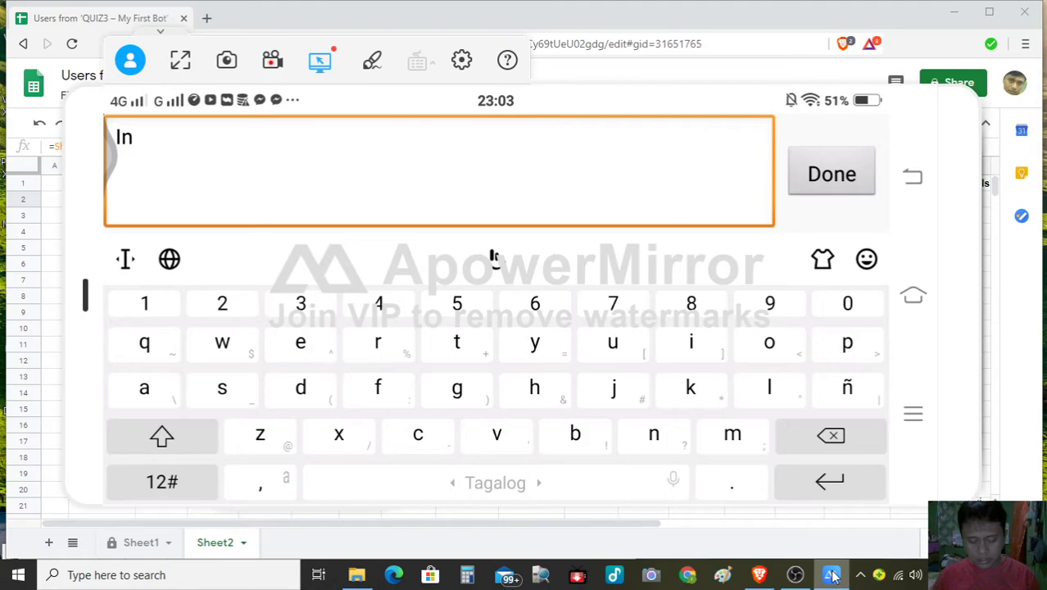
type("transitive")
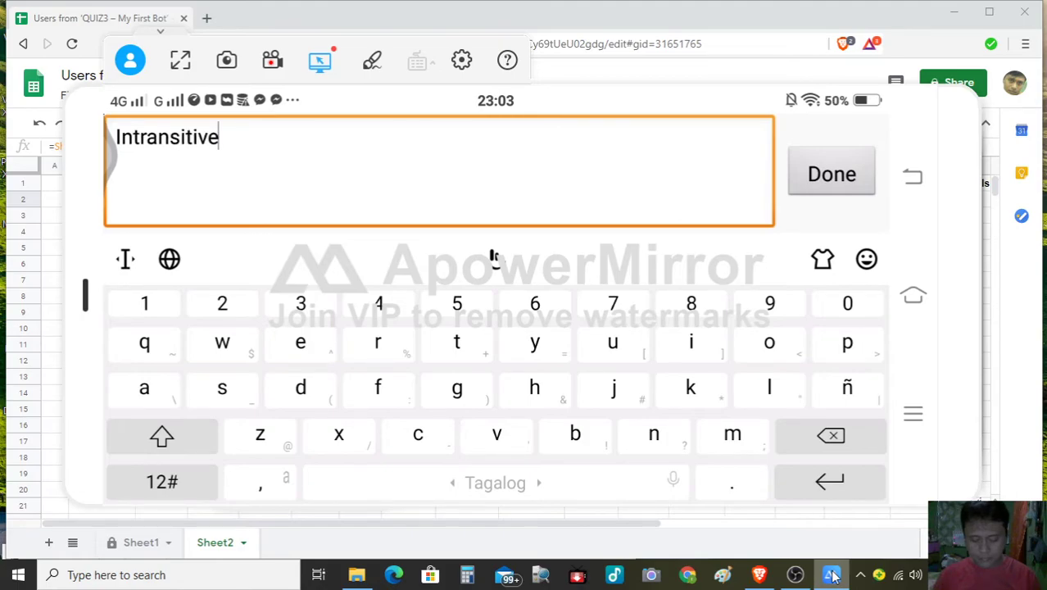
key("Return")
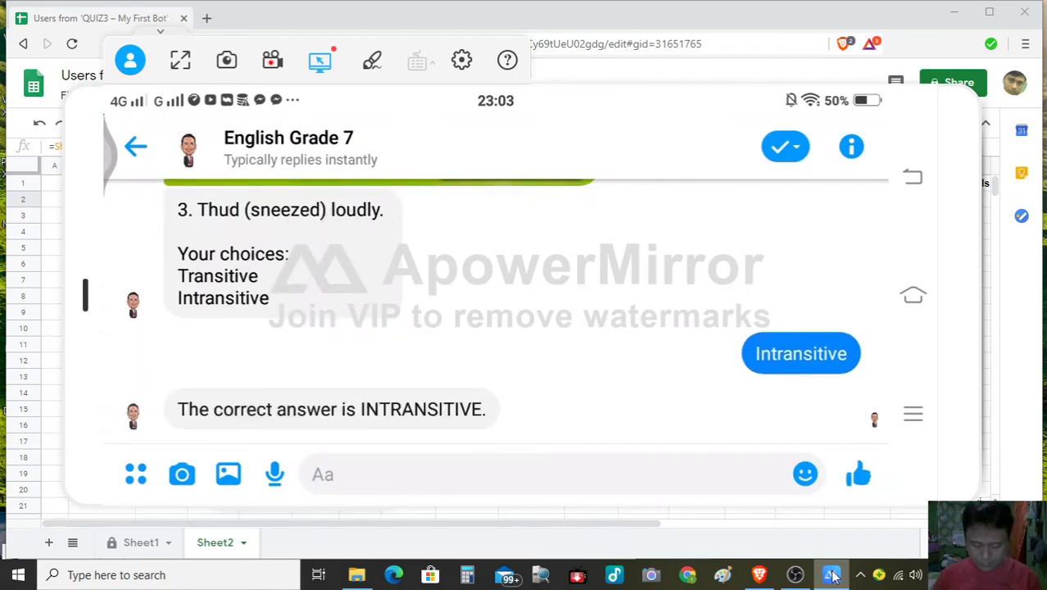
type("Transi")
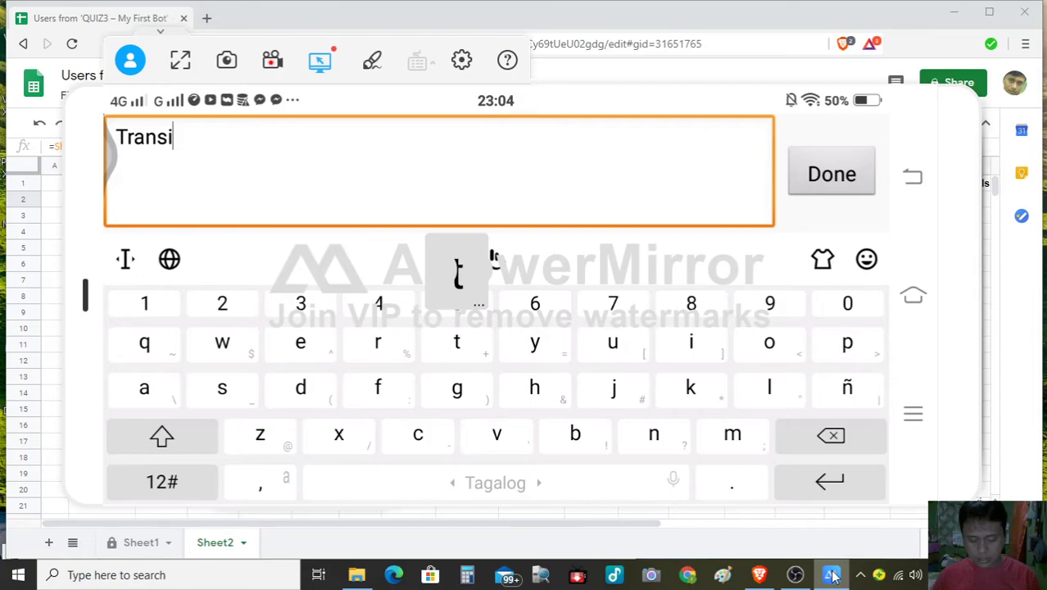
type("tive")
key("Return")
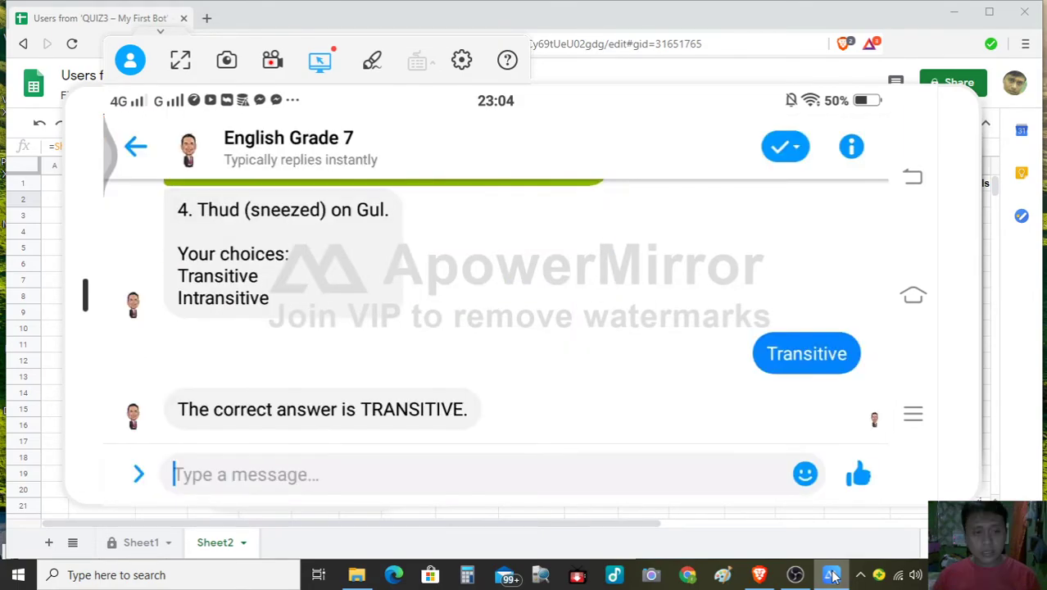
left_click(245, 474)
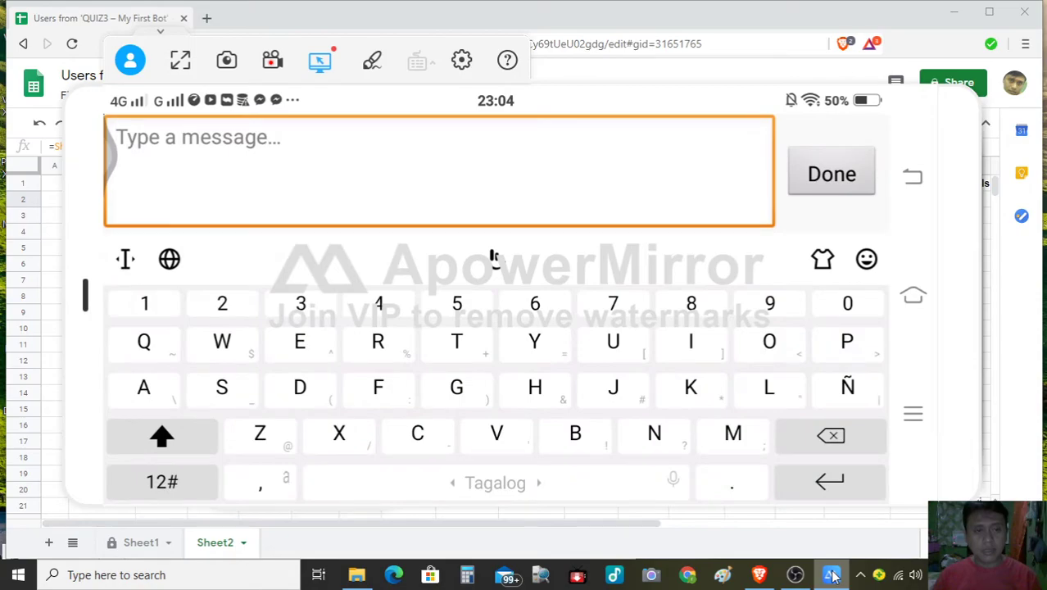
- Send the answers Modals, Came and Went to the quiz bot
type("Modals")
key("Return")
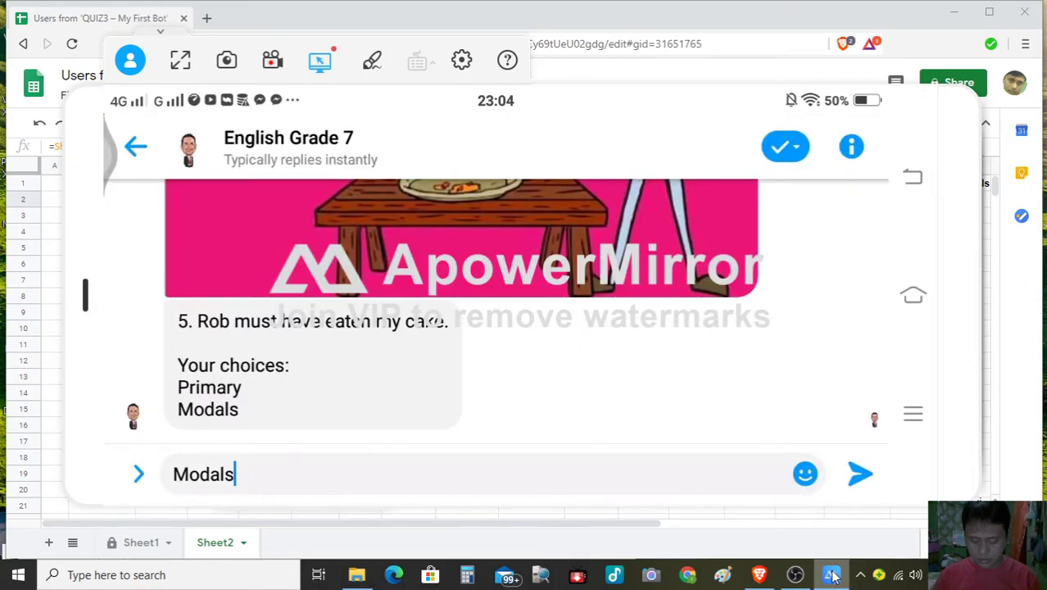
key("Return")
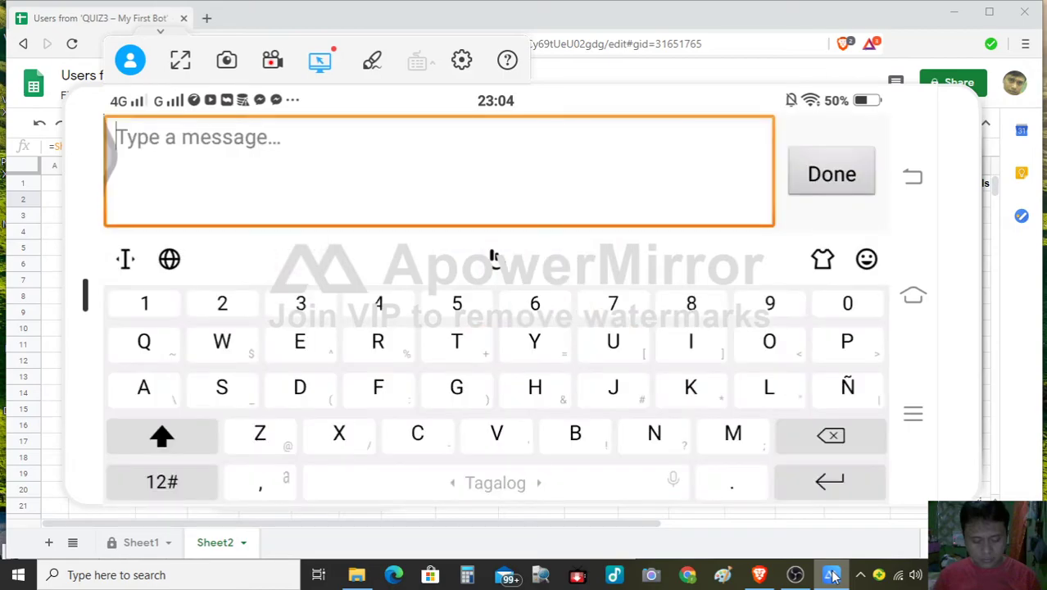
type("Came")
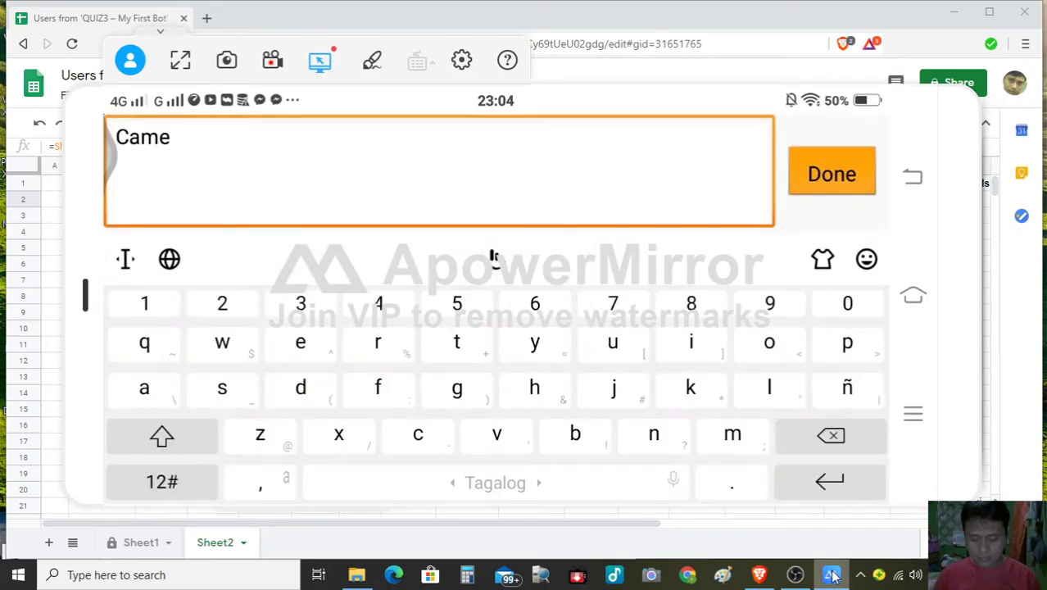
key("Return")
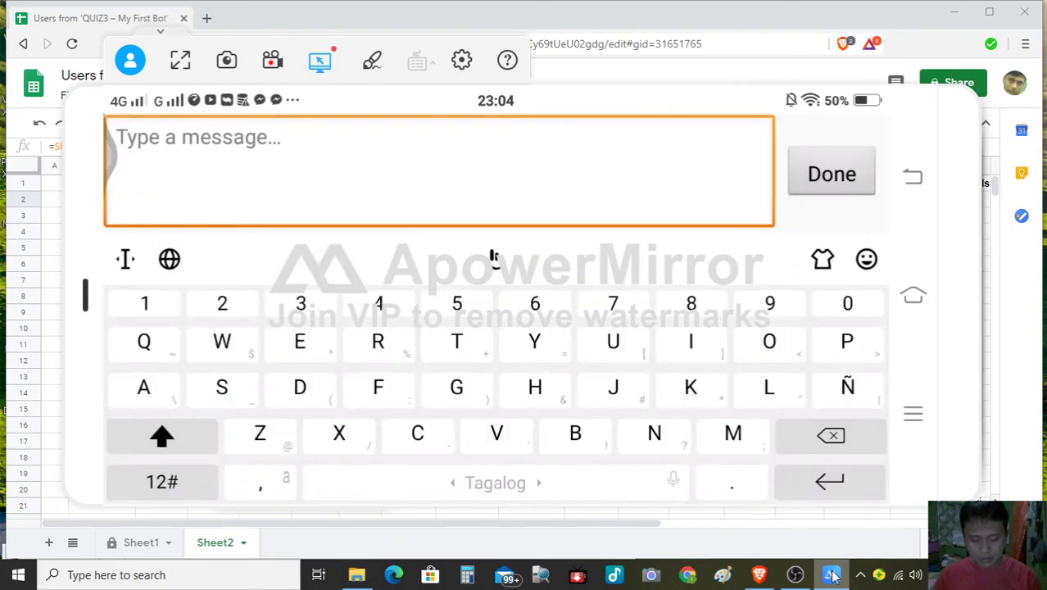
type("Went")
key("Return")
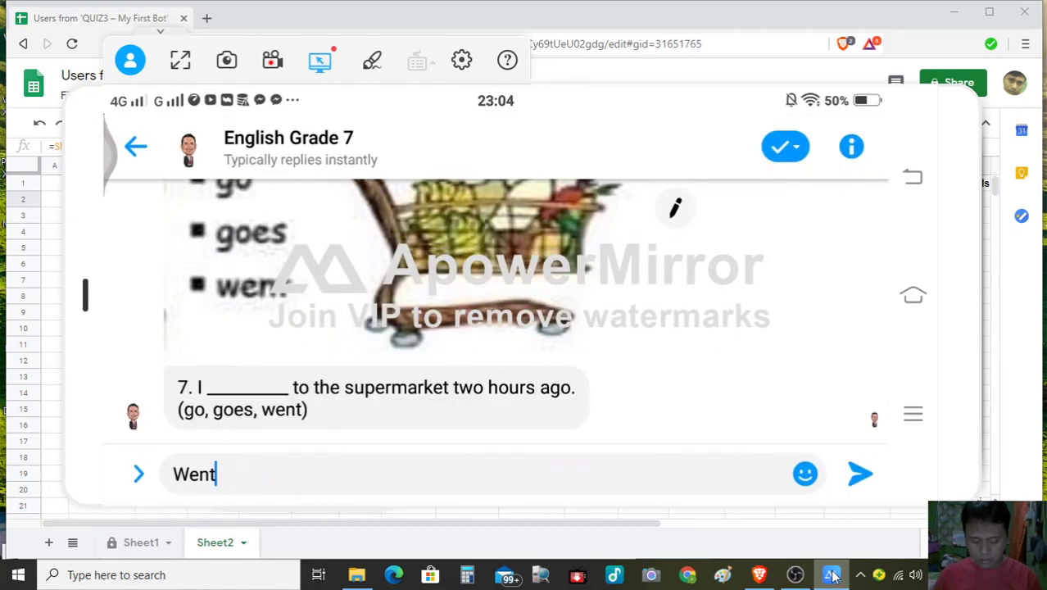
key("Return")
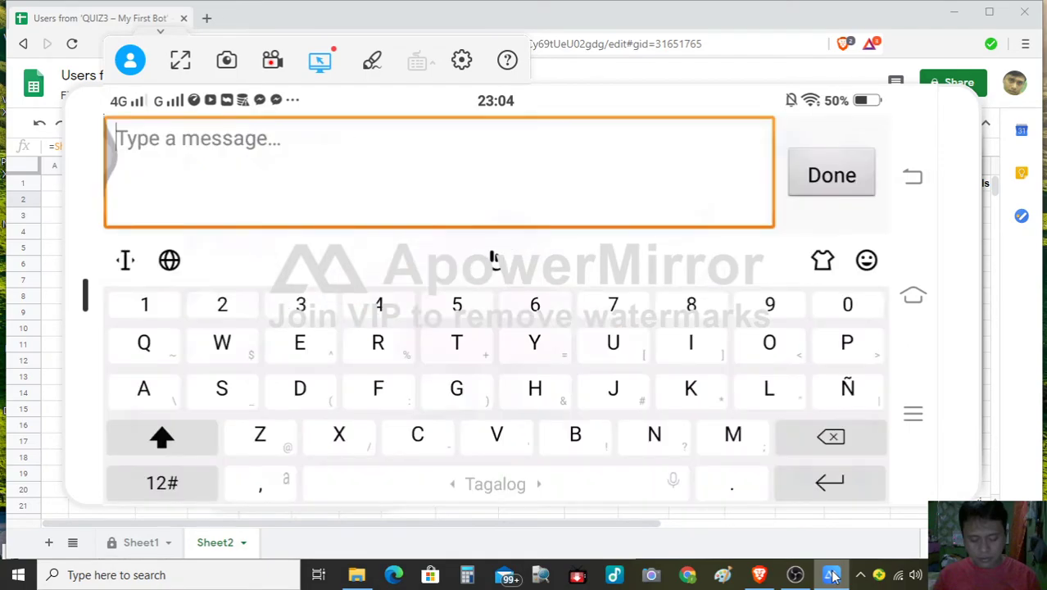
- Send Felt (correcting the typo Felts), Painted and Lifted, then return to the spreadsheet's second submission
type("Felts")
key("Return")
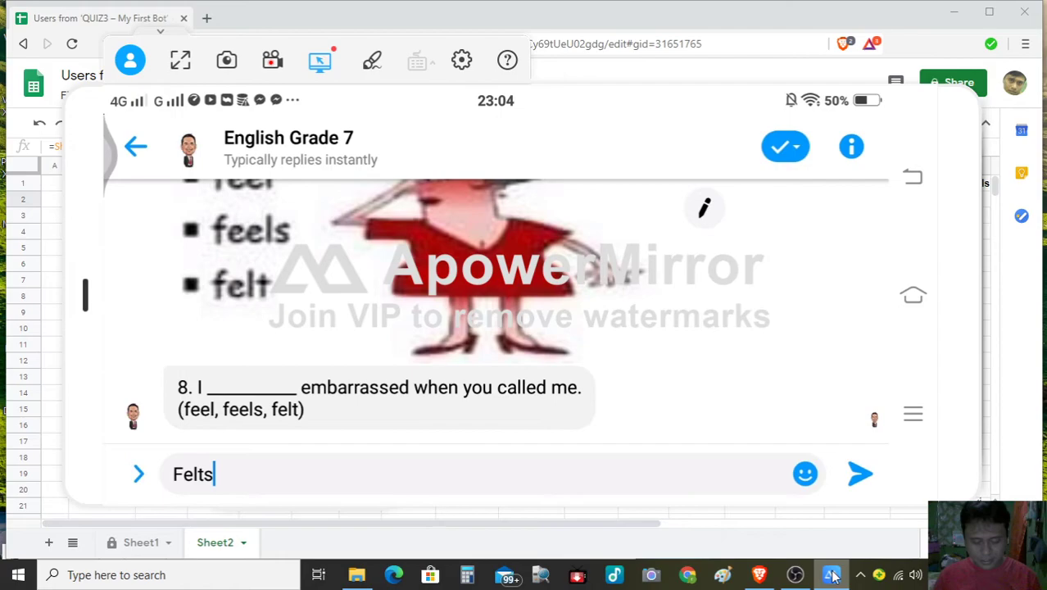
key("BackSpace")
key("Return")
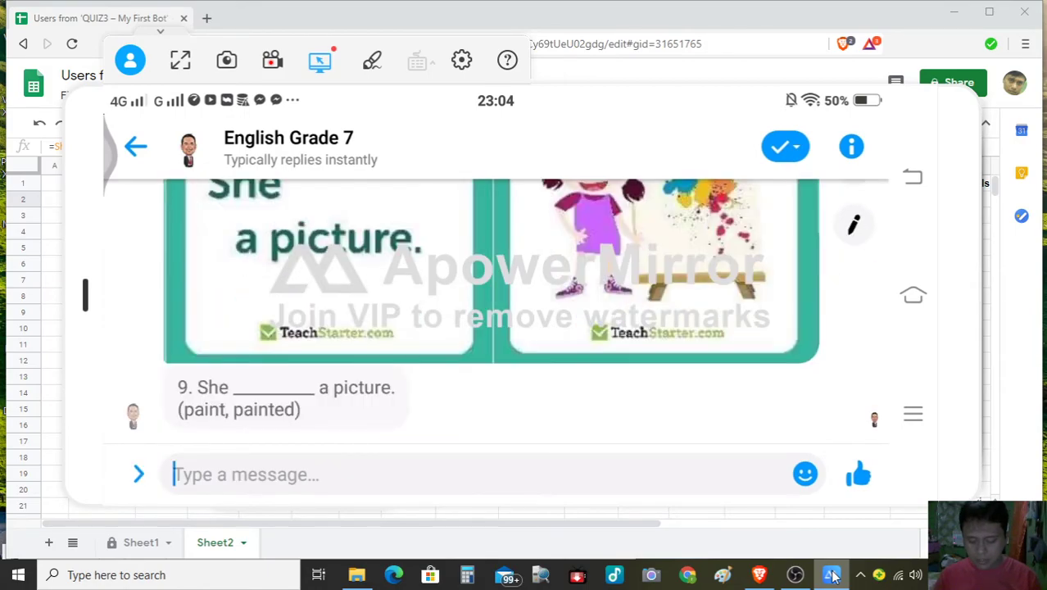
type("Painted")
key("Return")
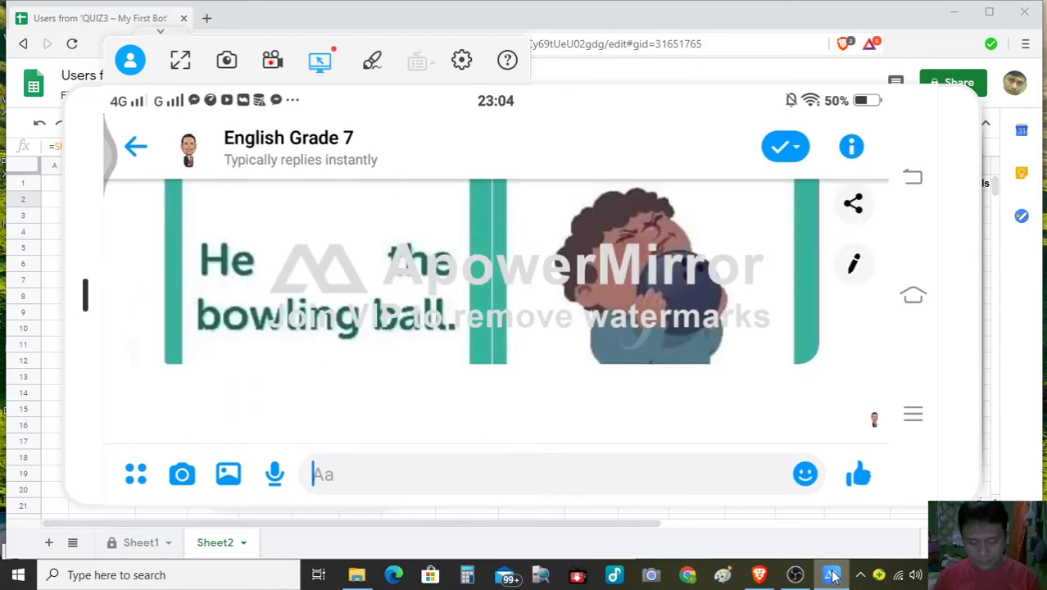
type("Lifted")
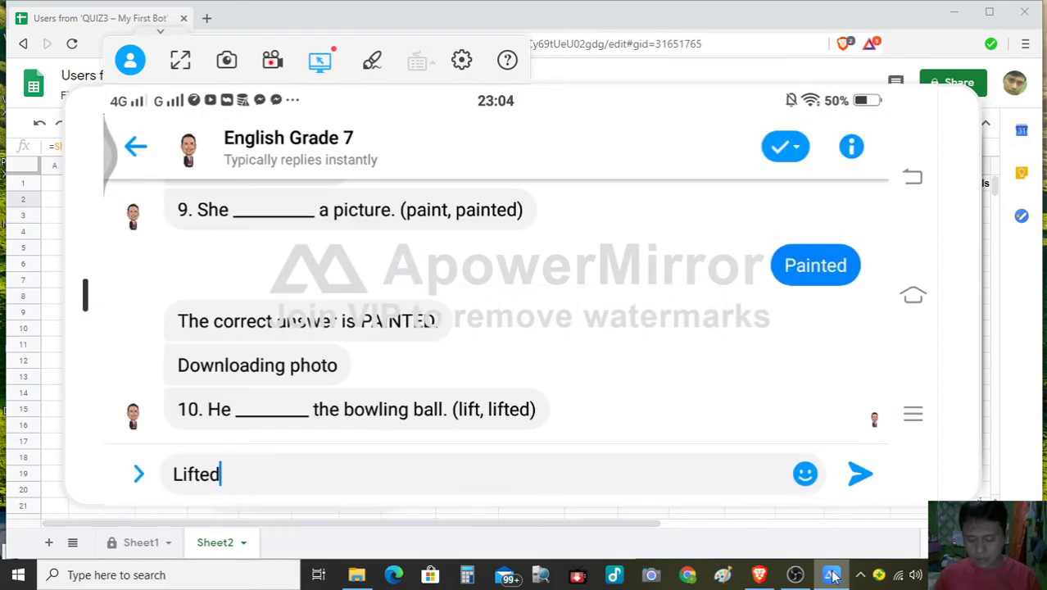
key("Return")
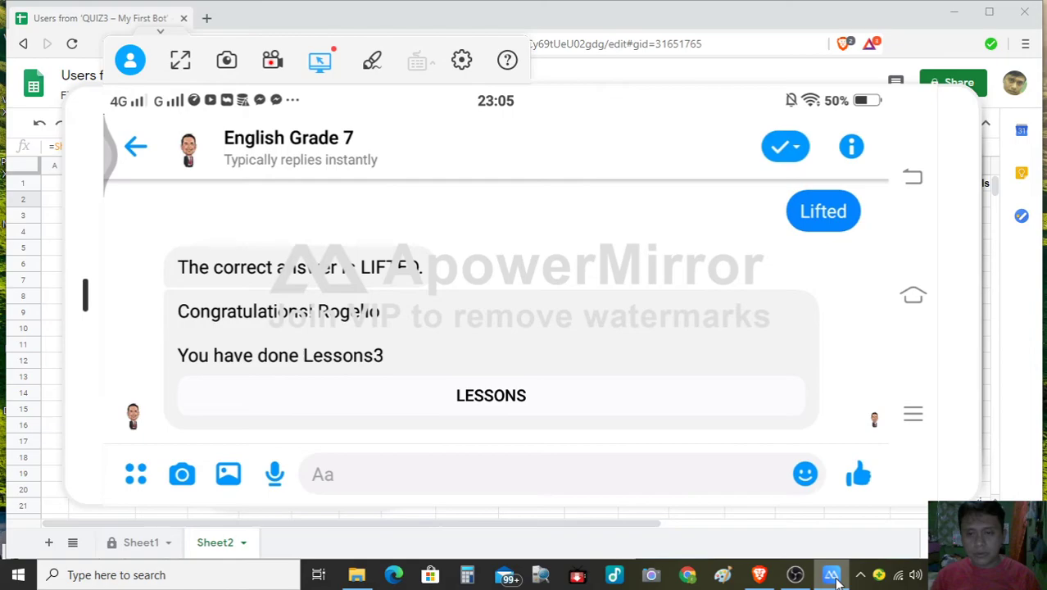
left_click(832, 577)
left_click(116, 219)
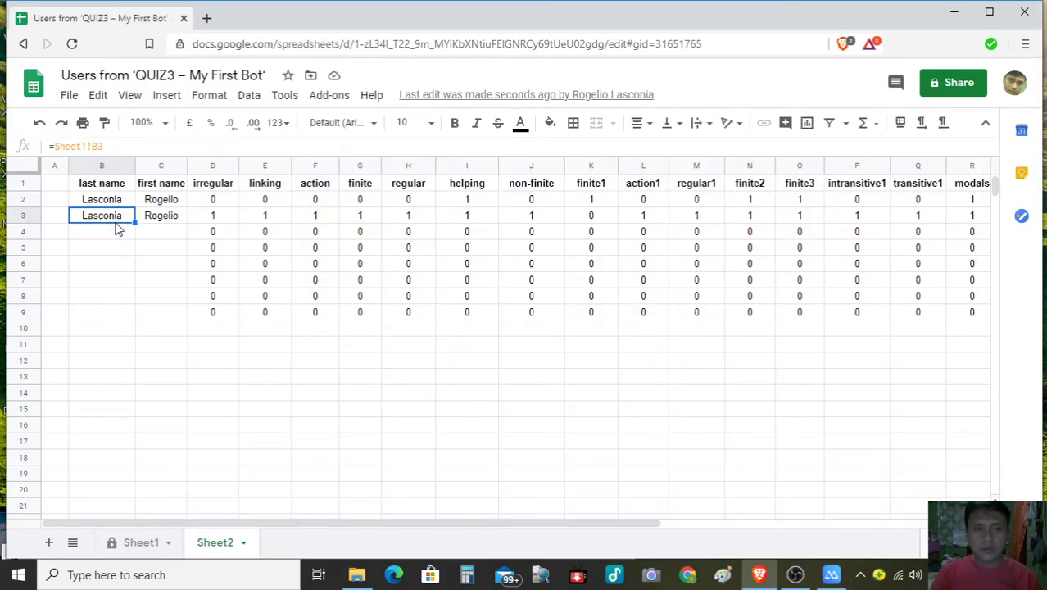
key("ctrl+Right")
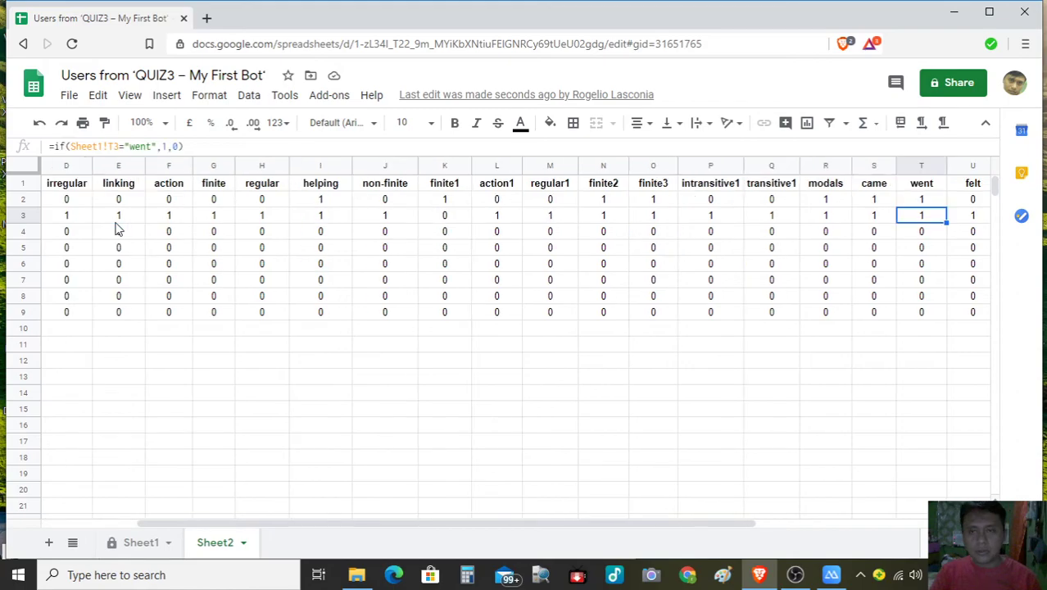
key("Right")
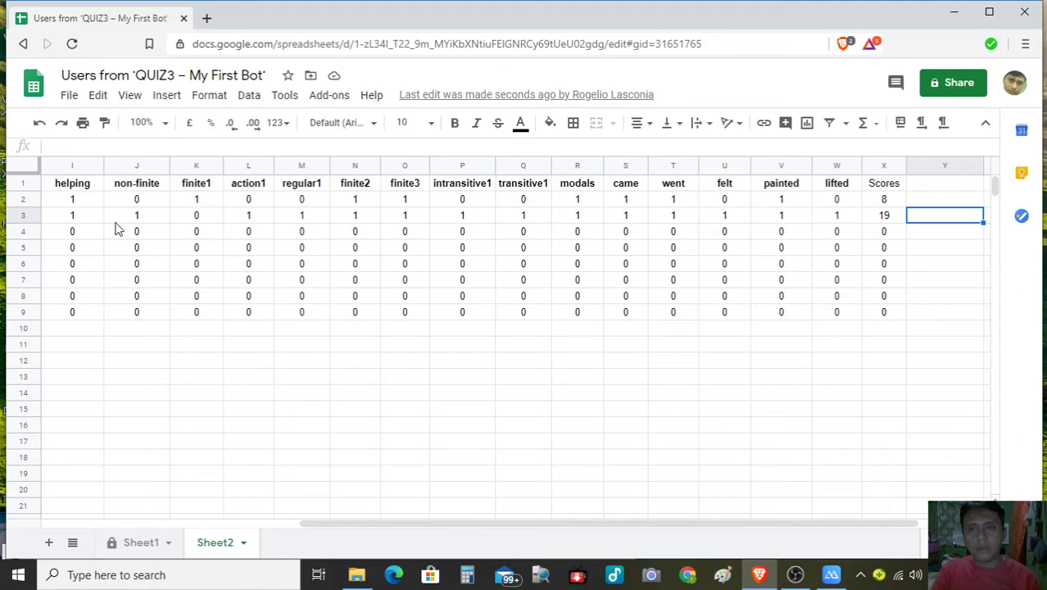
key("Left")
key("Left")
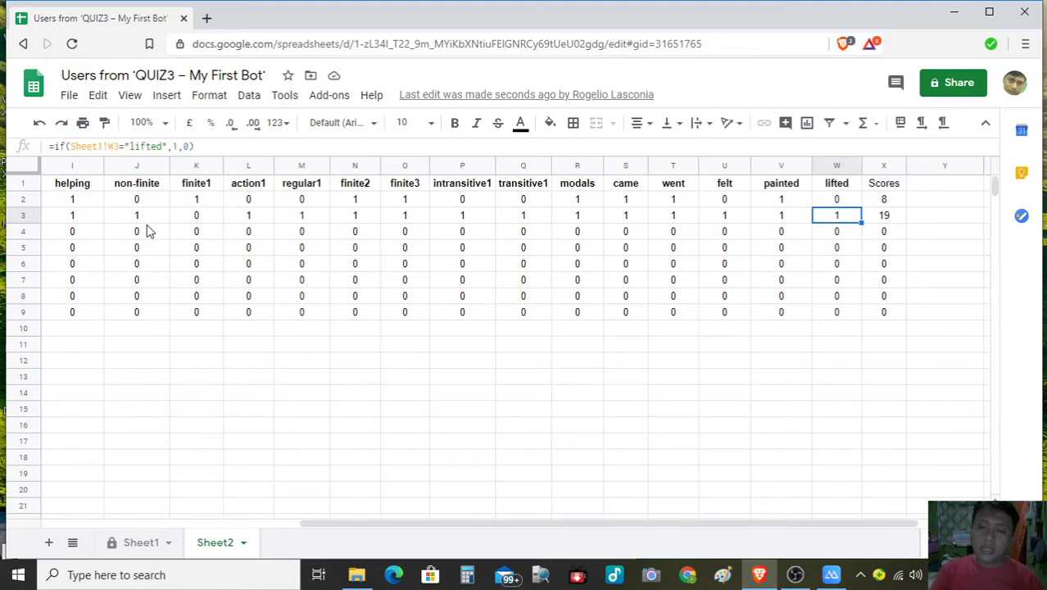
key("Right")
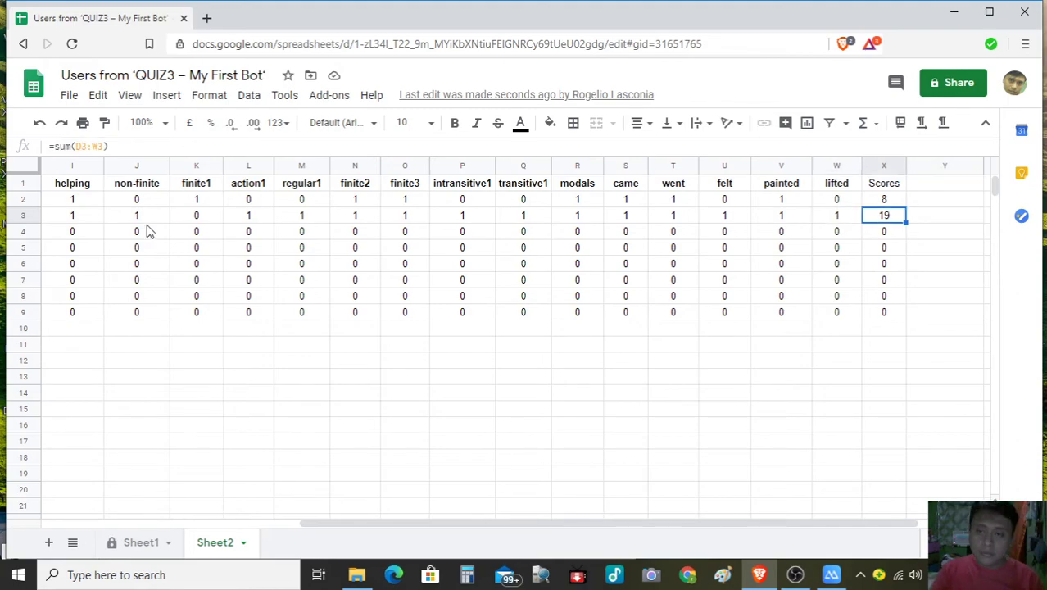
key("Left")
key("Left")
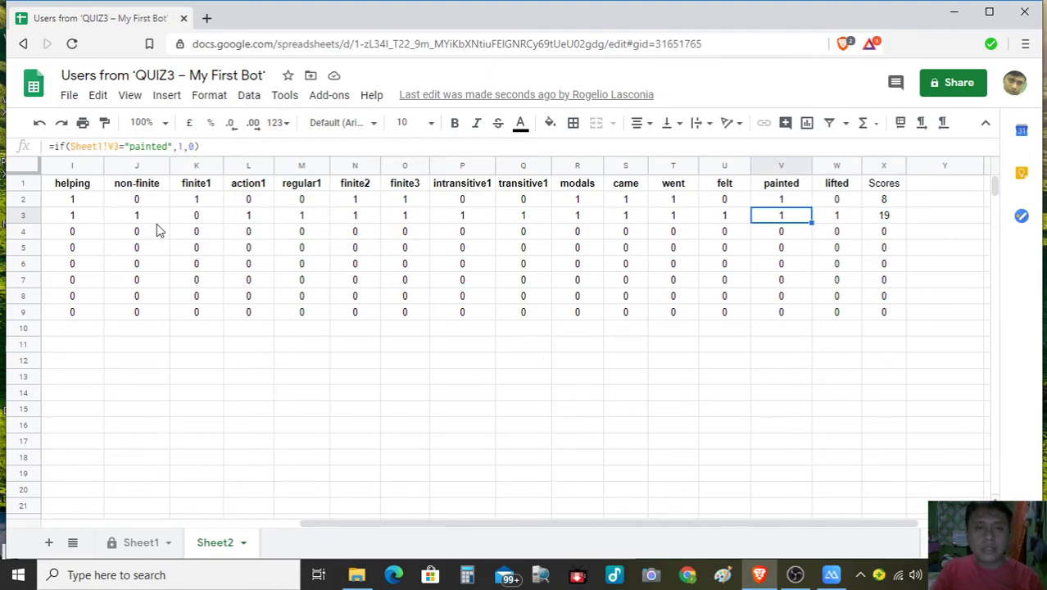
key("Left")
key("Left")
key("Left")
key("Left")
key("Left")
key("Left")
key("Left")
key("Left")
key("Left")
key("Left")
key("Left")
key("Left")
key("Left")
key("Left")
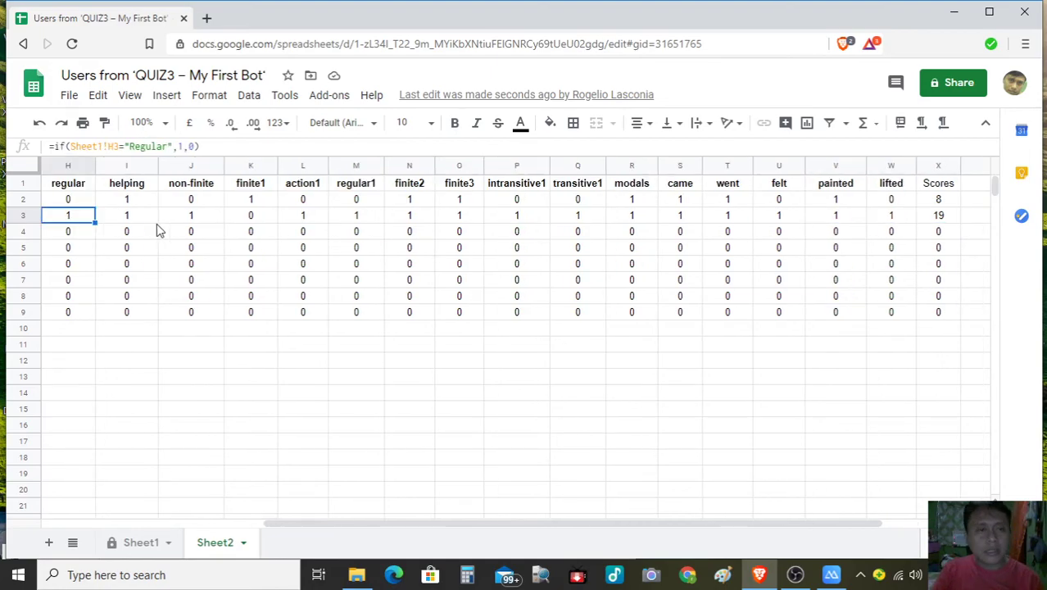
key("Left")
key("Left")
key("Left")
key("Left")
key("Left")
key("Left")
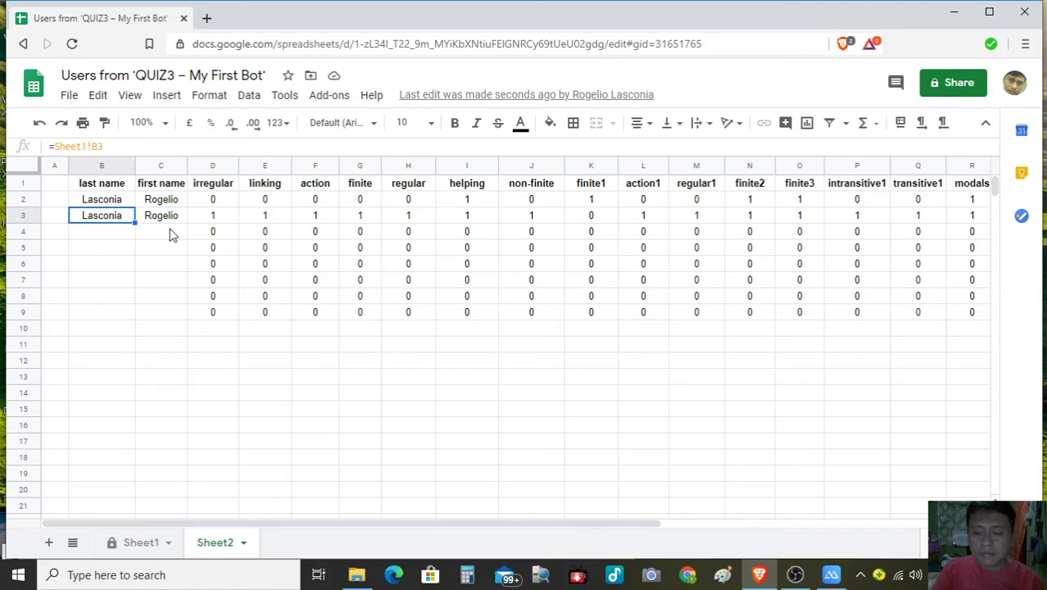
- Narrow the non-finite column J on Sheet2
key("Up")
key("Up")
key("Right")
key("Right")
key("Right")
key("Right")
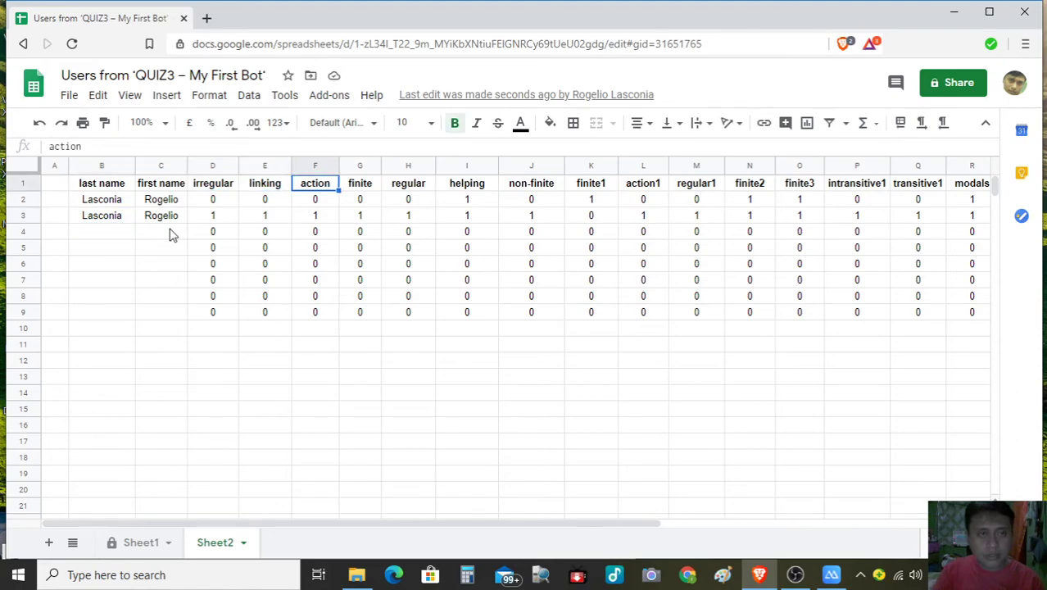
key("Right")
key("Right")
key("Right")
key("Right")
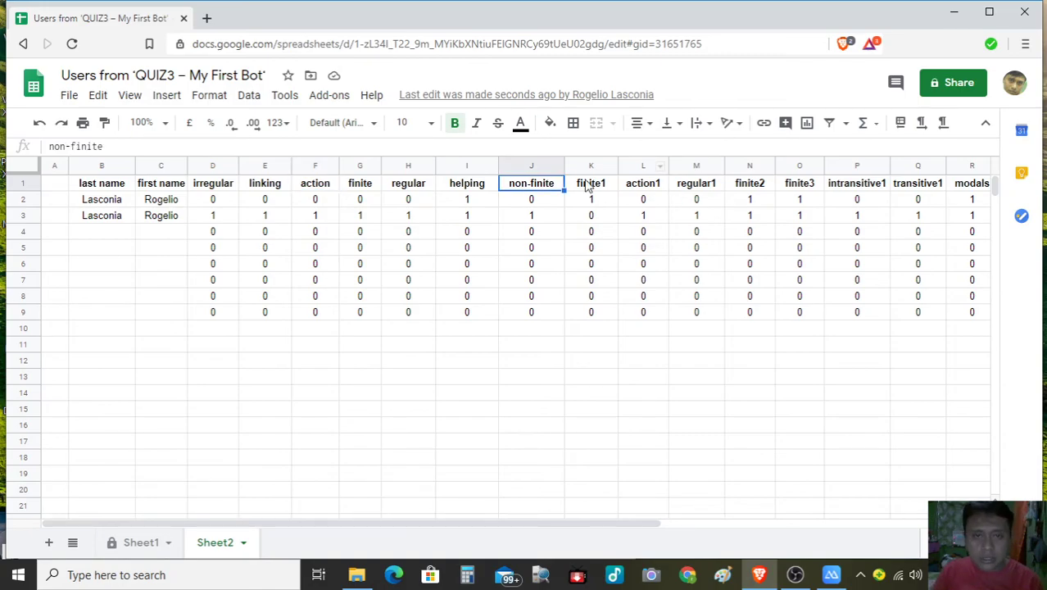
left_click_drag(564, 174, 598, 169)
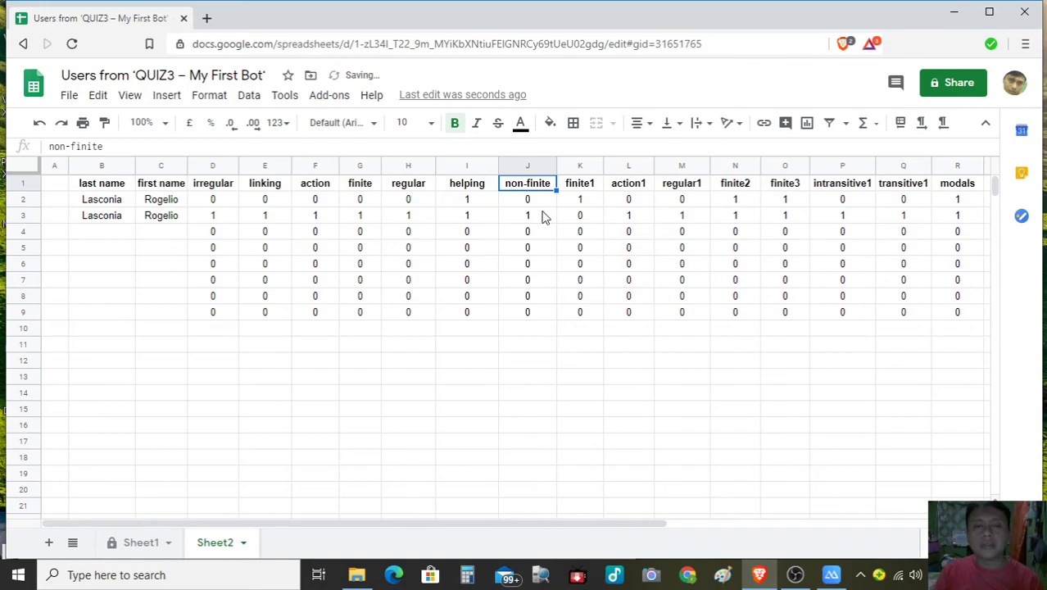
- Inspect the IF score formulas in rows 2 and 3 and the SUM totals of 8 and 19
key("Down")
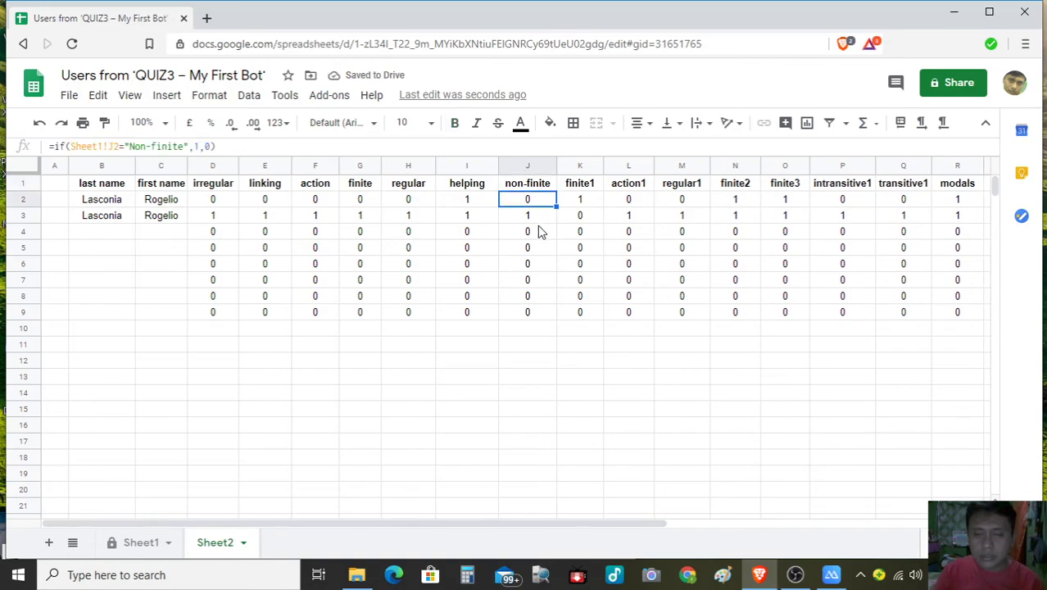
key("Right")
key("Right")
key("Right")
key("Right")
key("Right")
key("Right")
key("Right")
key("Right")
key("Right")
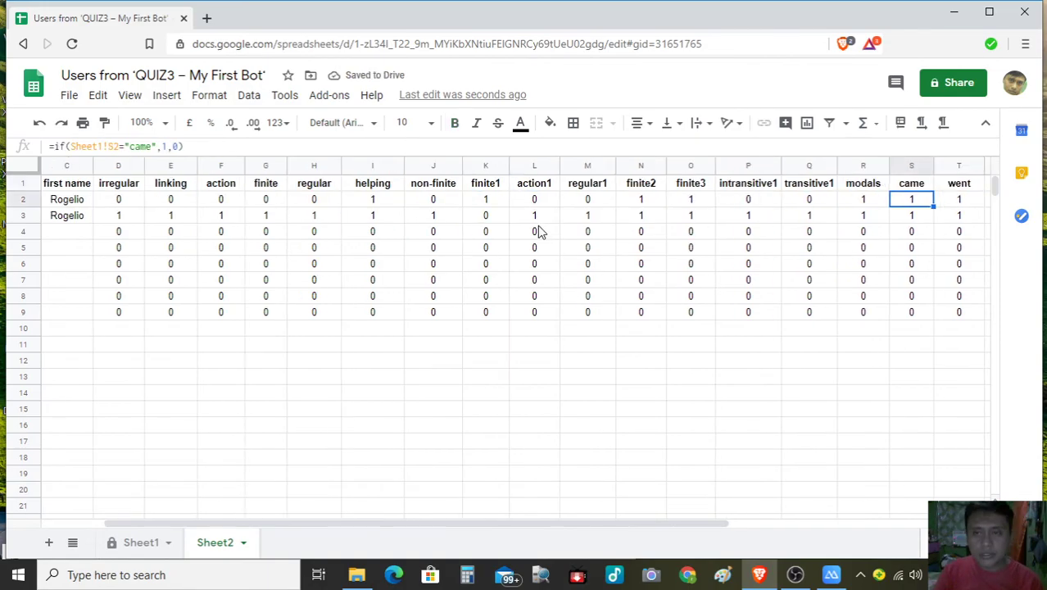
key("Right")
key("Right")
key("Right")
key("Right")
key("Right")
scroll(539, 232, "right", 2)
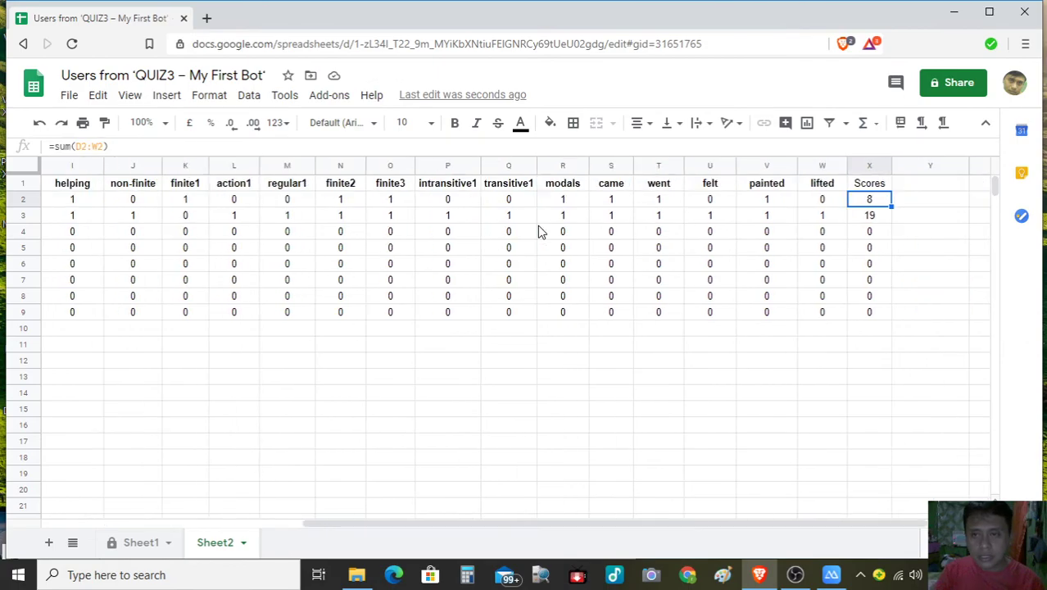
key("Down")
key("Left")
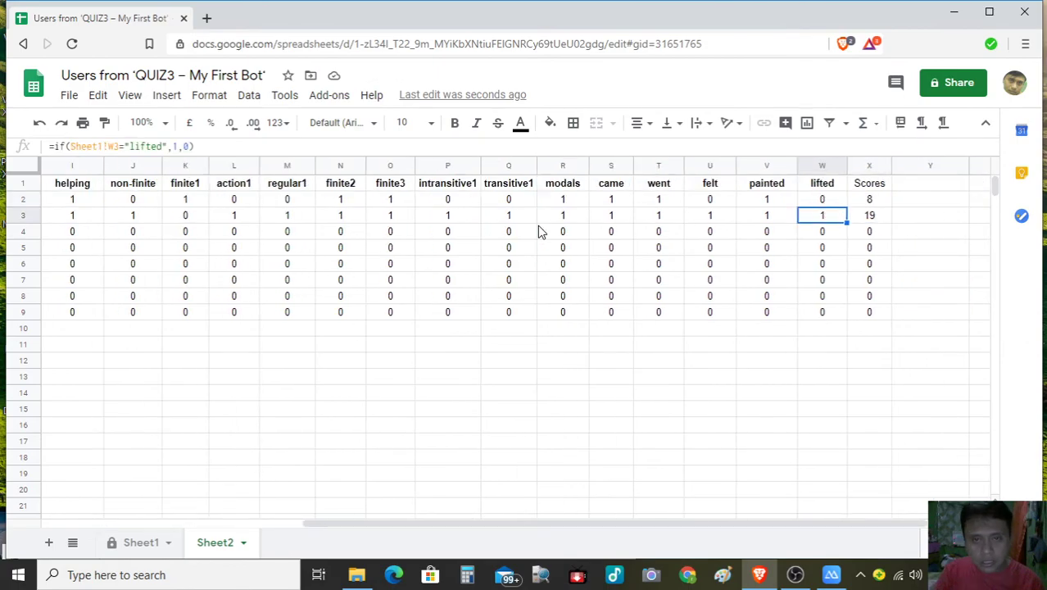
key("Home")
key("Right")
key("Right")
key("Right")
key("Right")
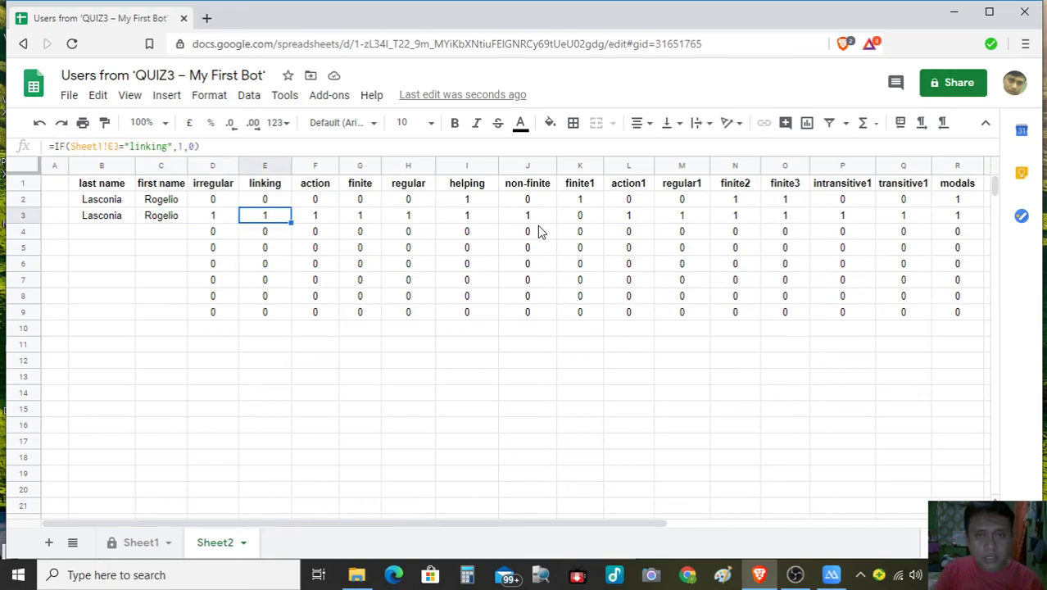
key("Right")
key("Right")
key("Right")
key("Right")
key("Right")
key("Right")
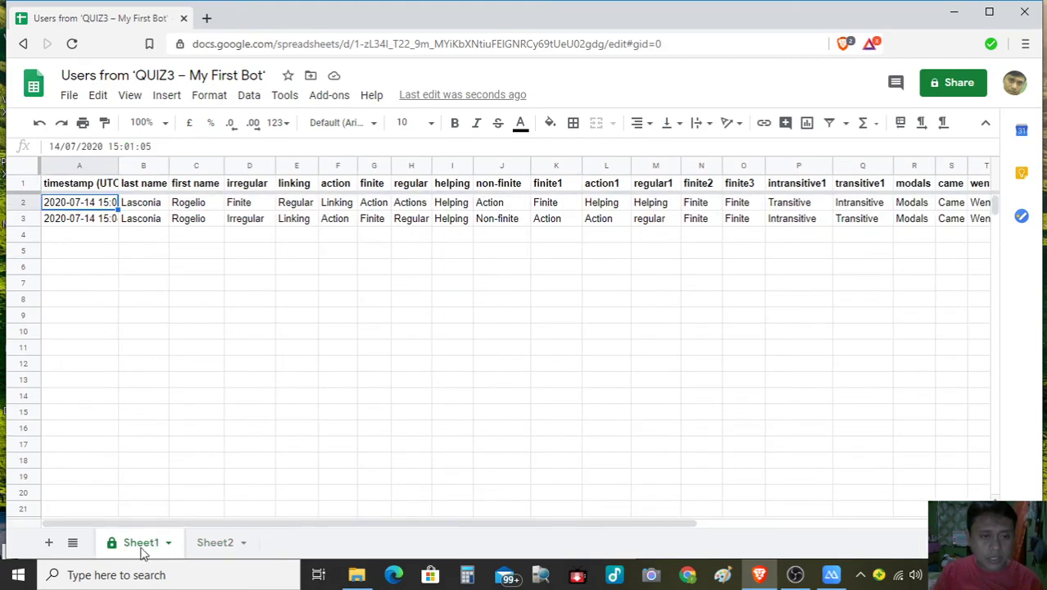
- Read the second response's answers along row 3 of Sheet1 through finite3, then return to Sheet2
left_click(67, 223)
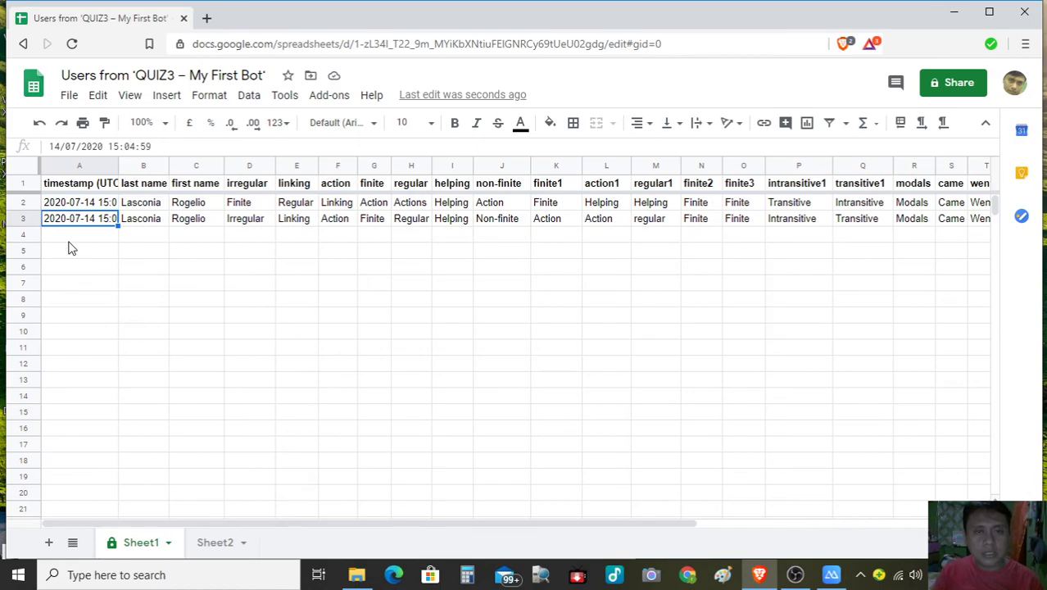
key("Right")
key("Right")
key("Right")
key("Right")
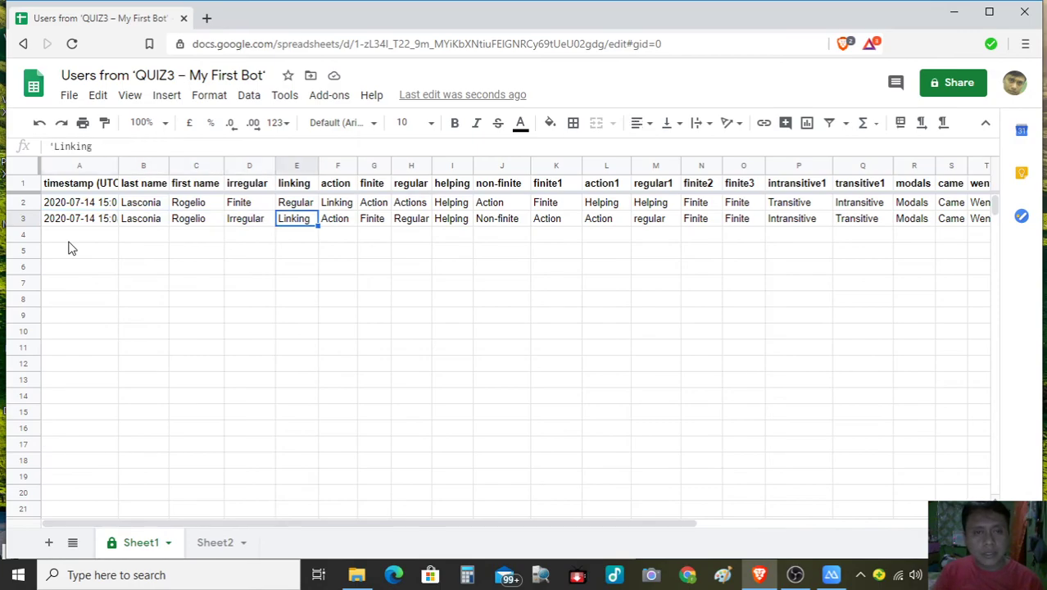
key("Right")
key("Right")
key("Right")
key("Right")
key("Right")
key("Right")
key("Right")
key("Right")
key("Right")
key("Right")
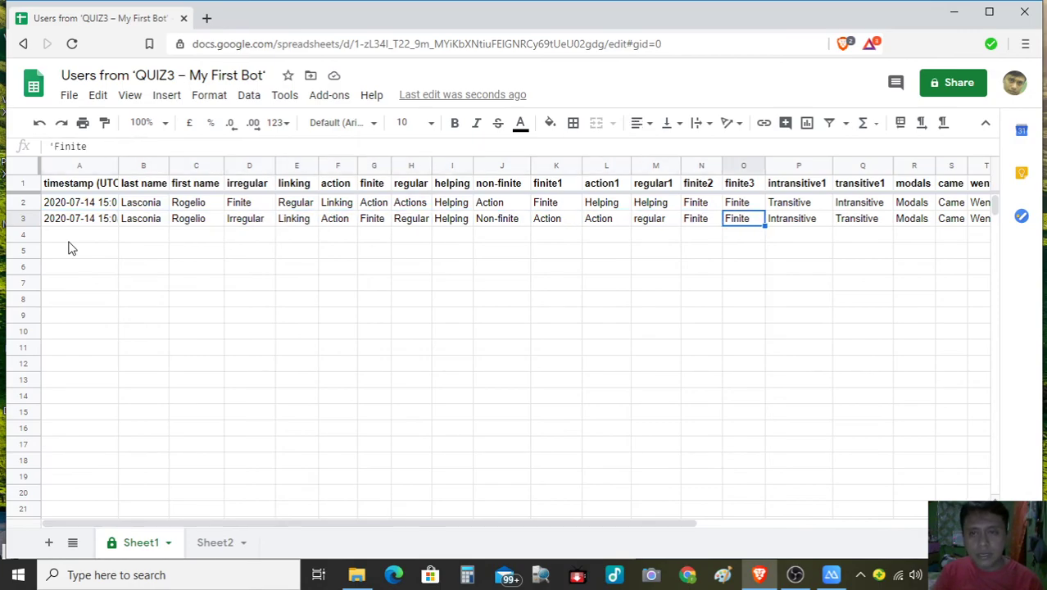
key("Right")
key("Right")
key("Right")
key("Right")
key("Right")
key("Right")
key("Right")
key("Right")
key("Right")
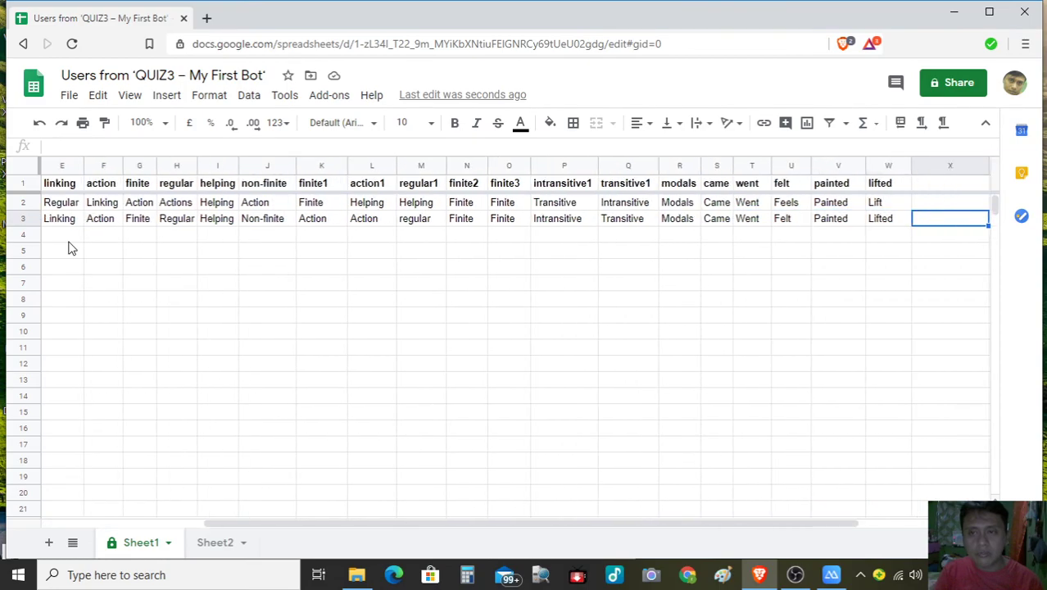
key("Left")
key("Left")
key("Left")
key("Left")
key("Left")
key("Left")
key("Left")
key("Left")
key("Left")
key("Left")
key("Left")
key("Left")
key("Left")
key("Left")
key("Left")
key("Left")
key("Left")
key("Left")
key("Left")
key("Left")
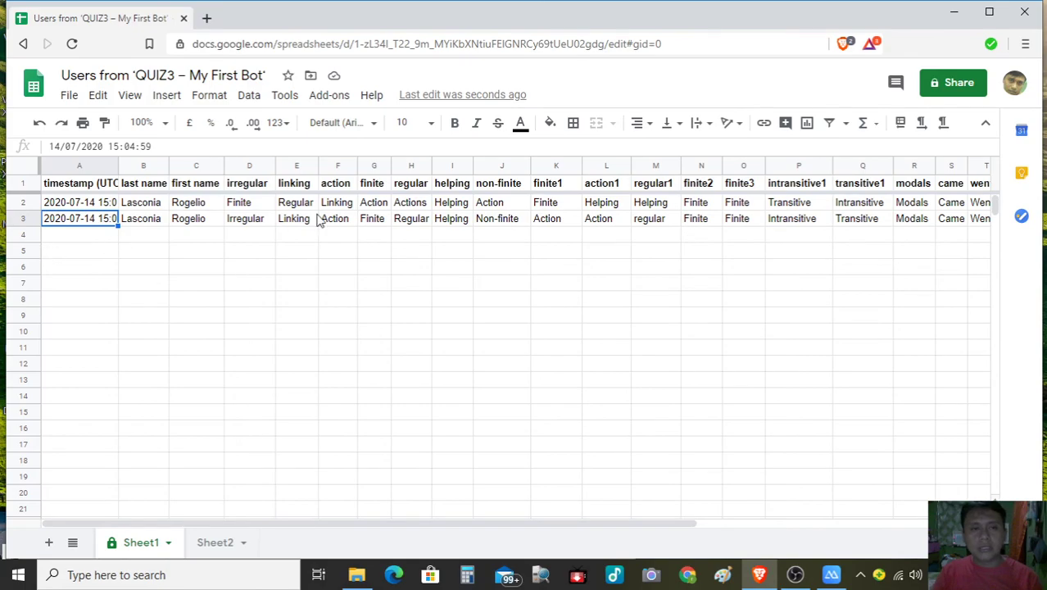
left_click(216, 543)
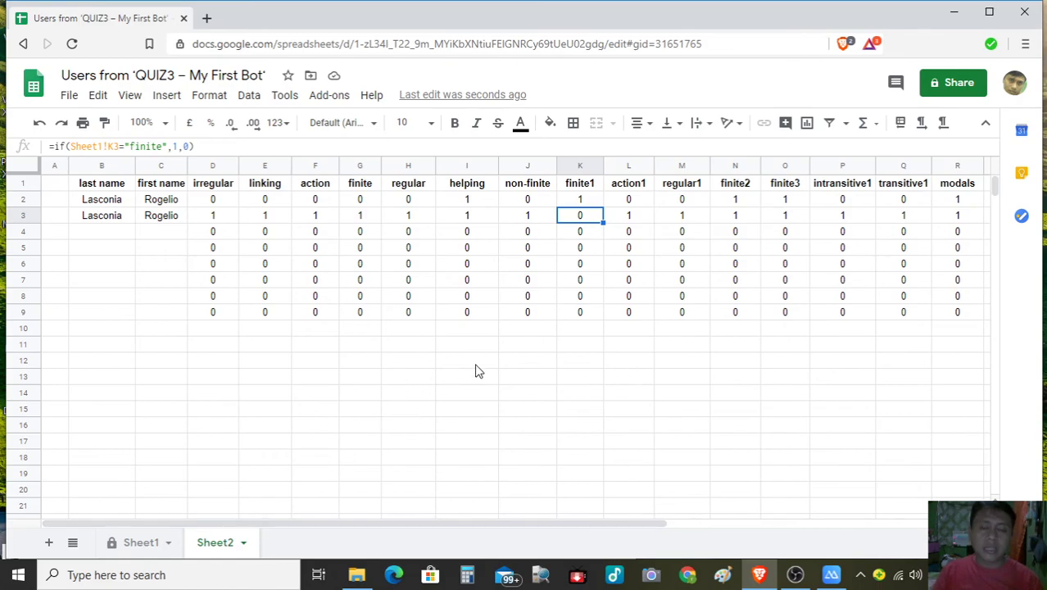
key("Right")
key("Right")
key("Right")
key("Right")
key("Right")
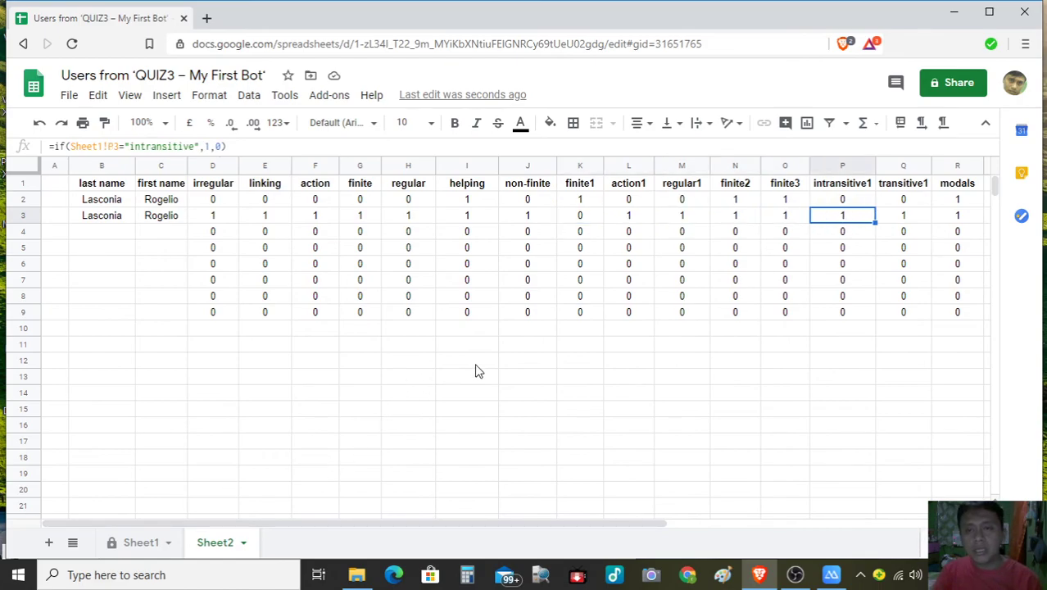
key("Right")
key("Right")
key("Left")
key("Left")
key("Left")
key("Left")
key("Left")
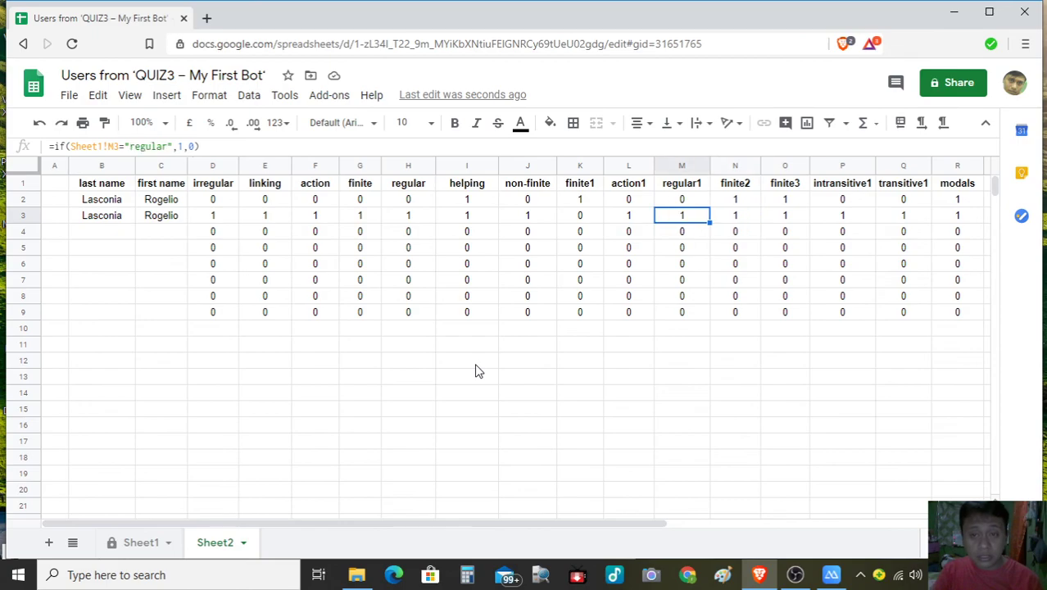
key("Left")
key("Left")
key("Left")
key("Left")
key("Left")
key("Right")
key("Right")
key("Right")
key("Right")
key("Right")
key("Right")
key("Right")
key("Right")
key("Right")
key("Right")
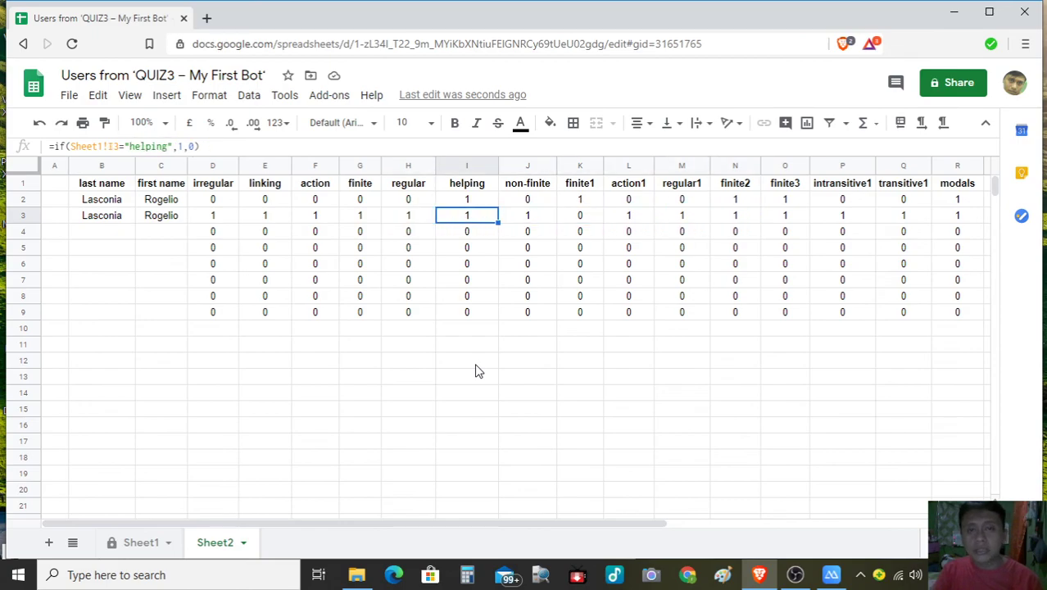
key("Right")
key("Right")
key("Right")
key("Right")
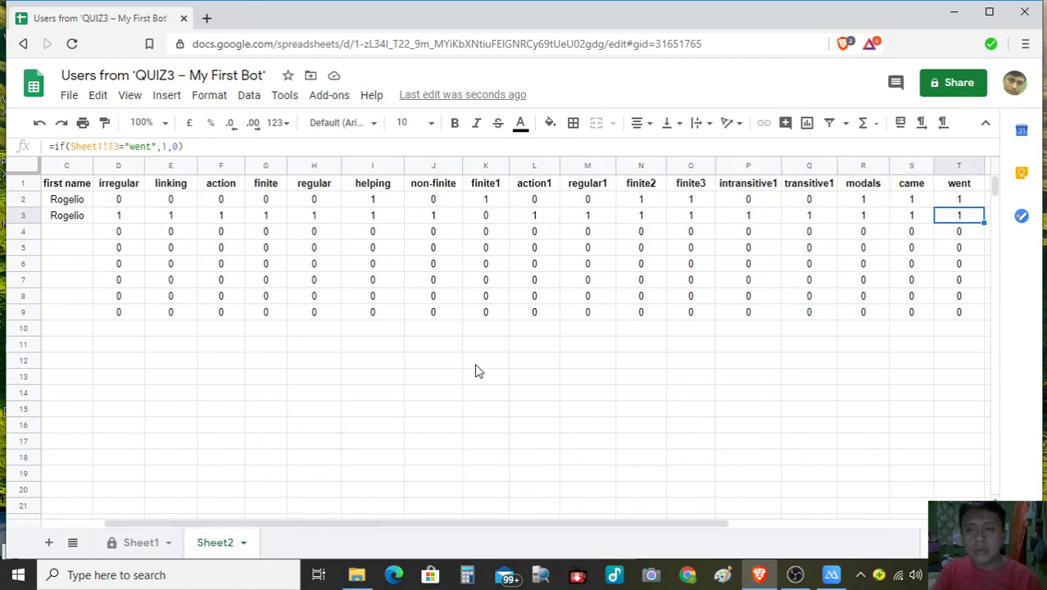
key("Right")
key("Right")
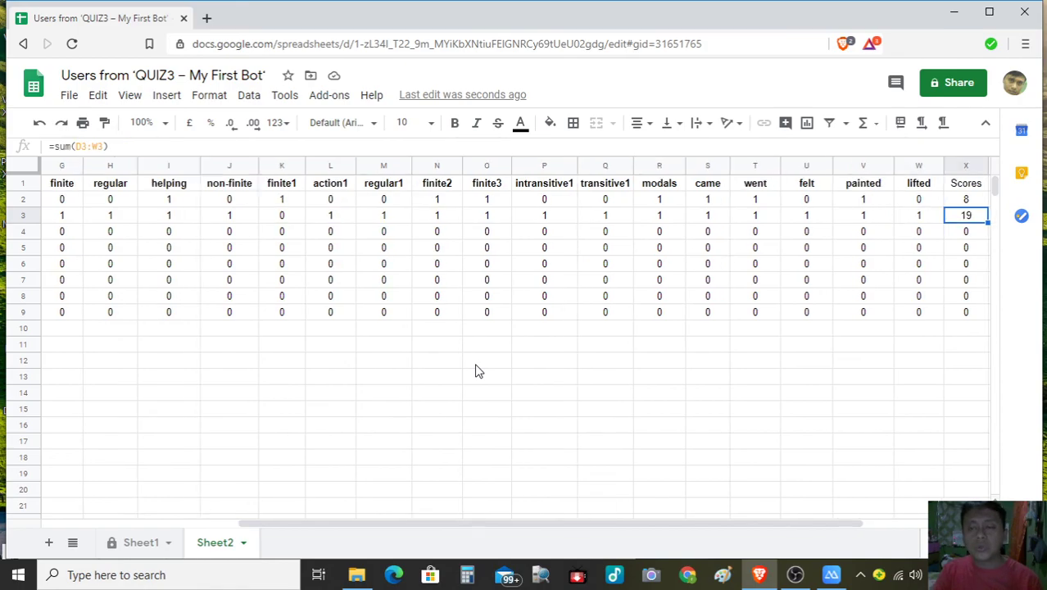
key("Right")
key("Left")
key("Left")
key("Left")
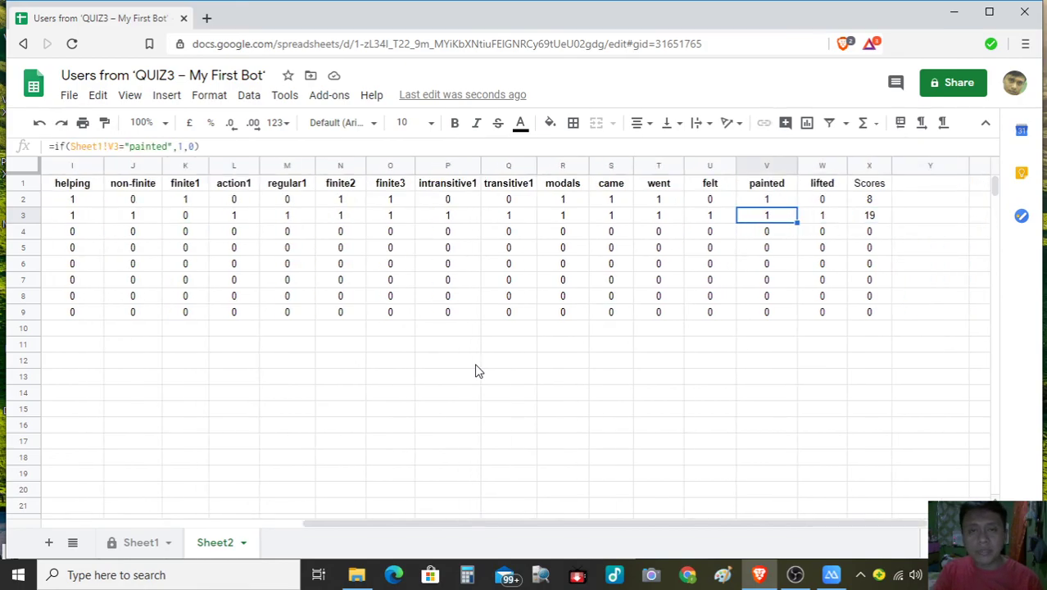
key("Left")
key("Left")
key("Left")
key("Left")
key("Left")
key("Left")
key("Left")
key("Left")
key("Left")
key("Left")
key("Left")
key("Left")
key("Left")
key("Left")
key("Left")
key("Left")
key("Left")
key("Left")
key("Left")
key("Left")
key("Left")
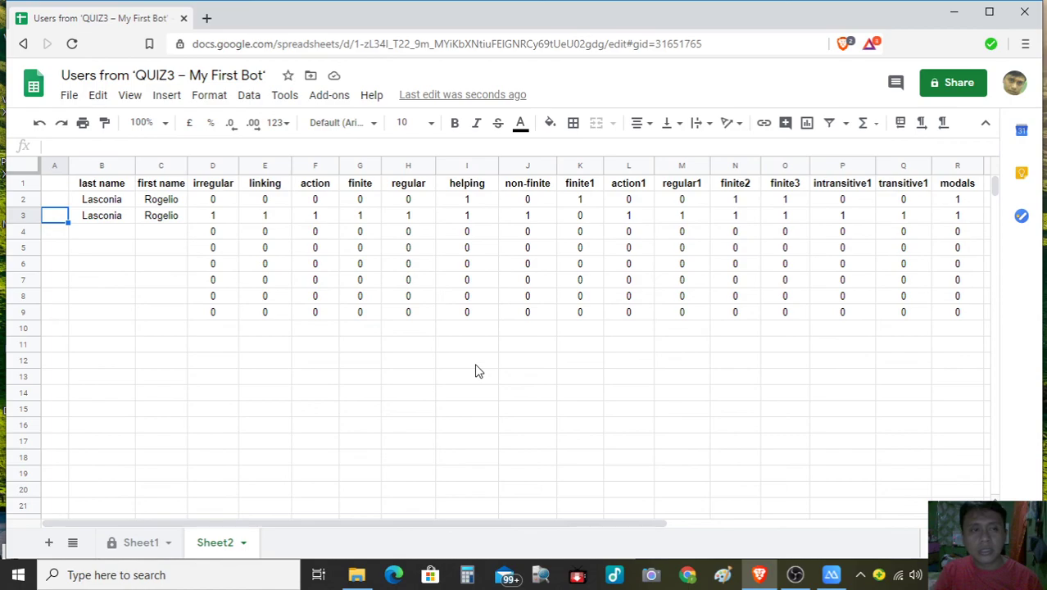
key("Right")
key("Right")
key("Right")
key("Right")
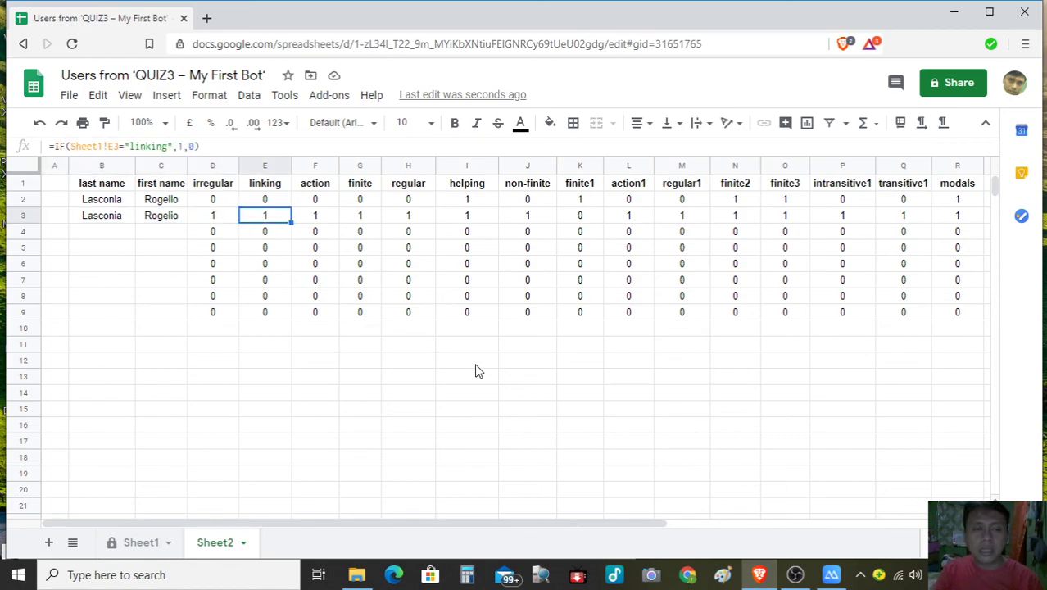
key("Right")
key("Right")
key("Left")
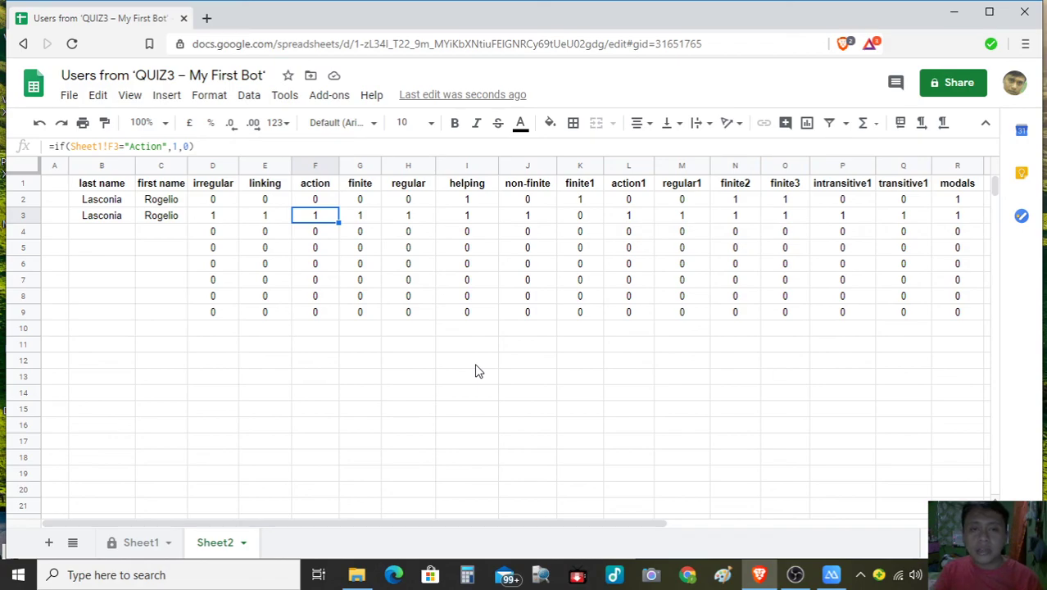
key("Right")
key("Right")
key("Right")
key("Right")
key("Right")
key("Right")
key("Right")
key("Right")
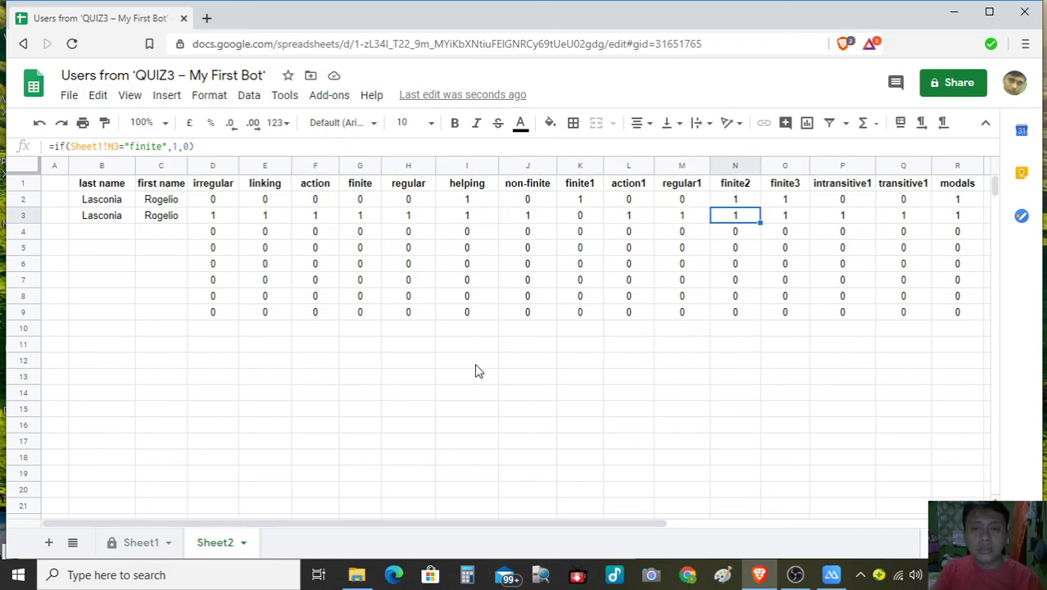
key("Right")
key("Right")
key("Right")
key("Right")
key("Right")
key("Right")
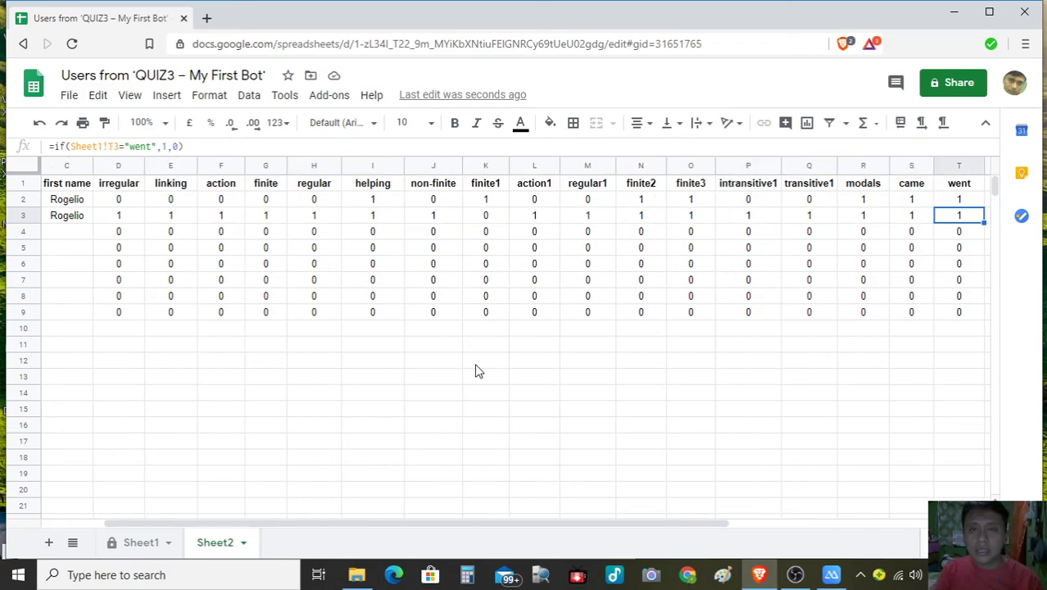
key("Left")
key("Right")
key("Right")
key("Right")
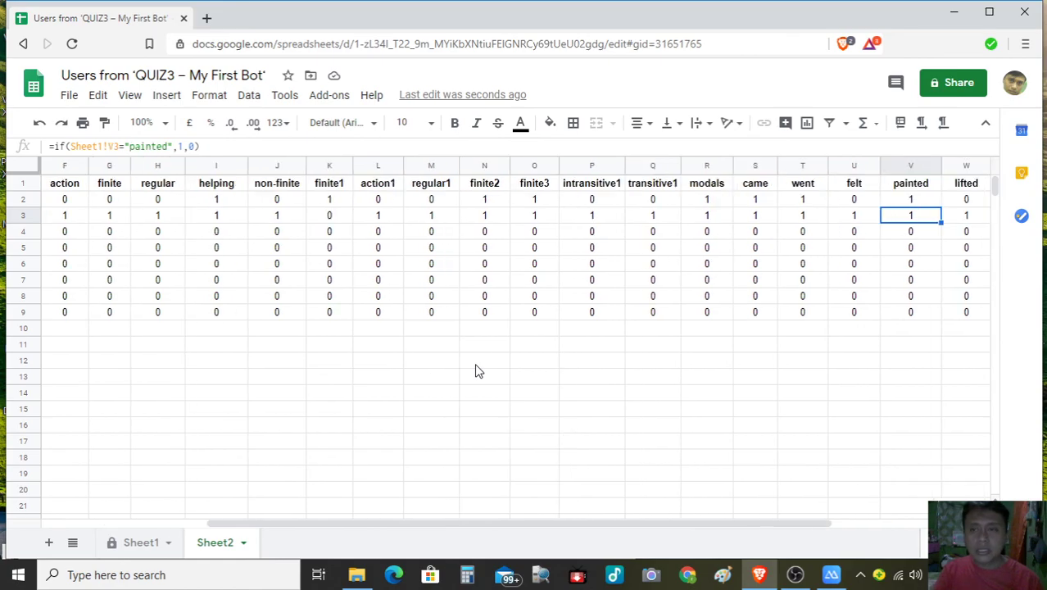
key("Right")
key("Right")
key("Right")
key("Right")
key("Left")
key("Left")
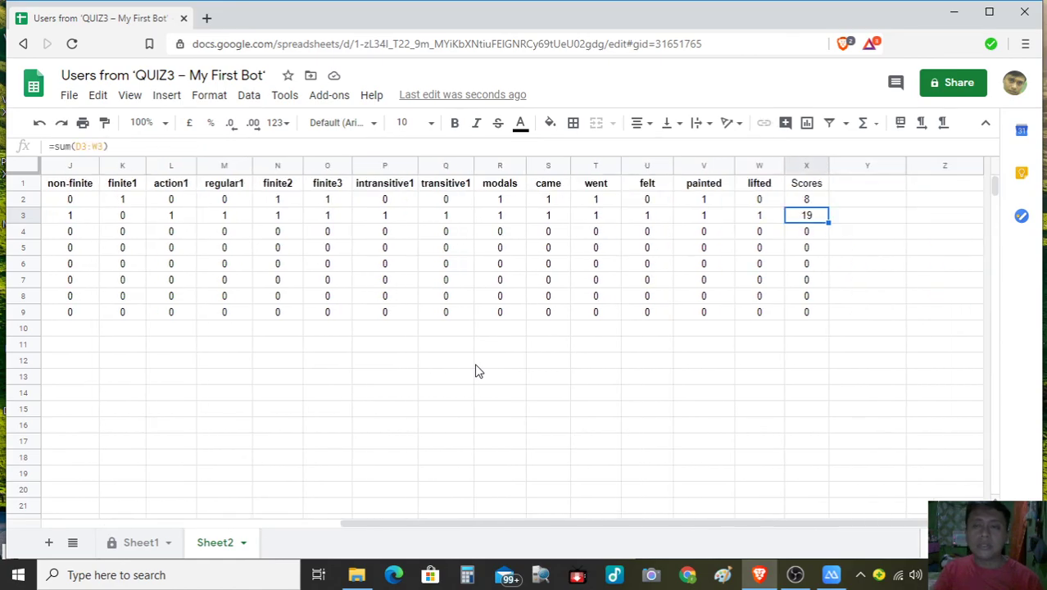